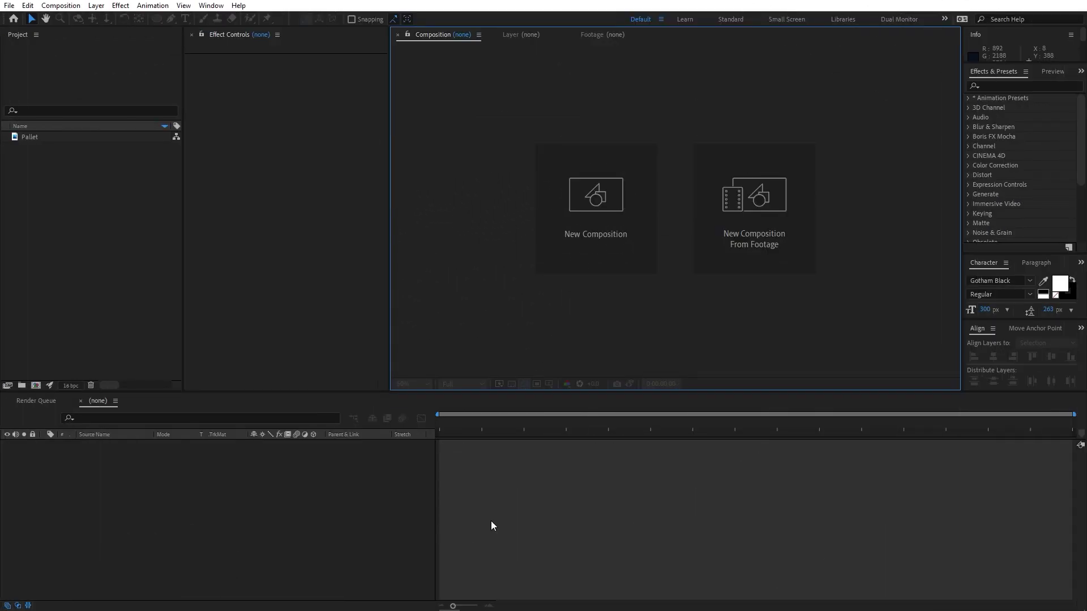
# Open the Composition menu from the menu bar.
pyautogui.click(60, 5)
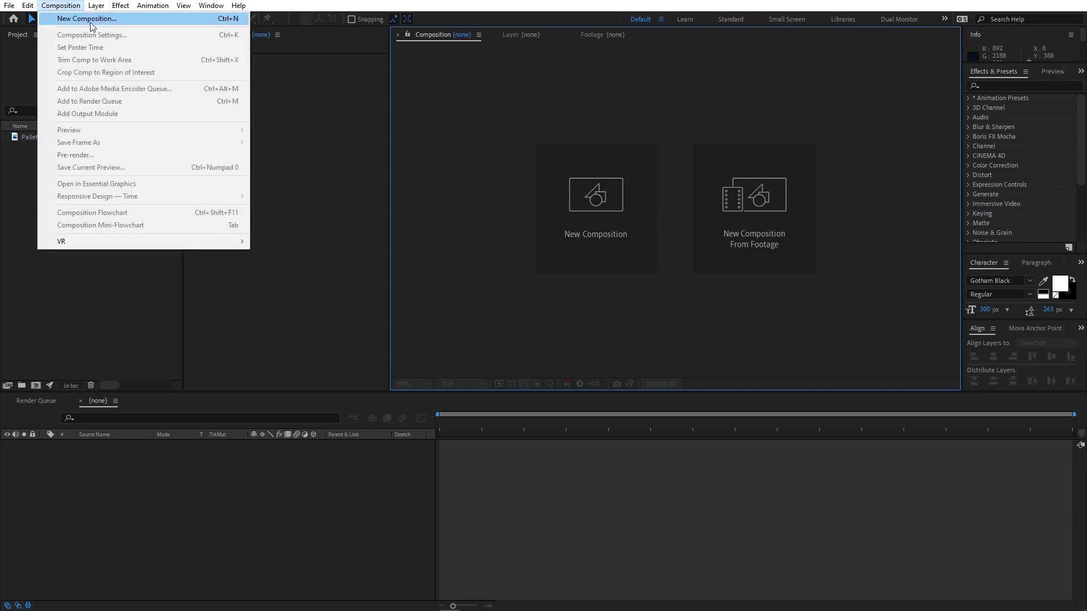
# Create a 1920×1080, 30 fps, 30-second composition named main.
pyautogui.click(79, 18)
pyautogui.write('main')
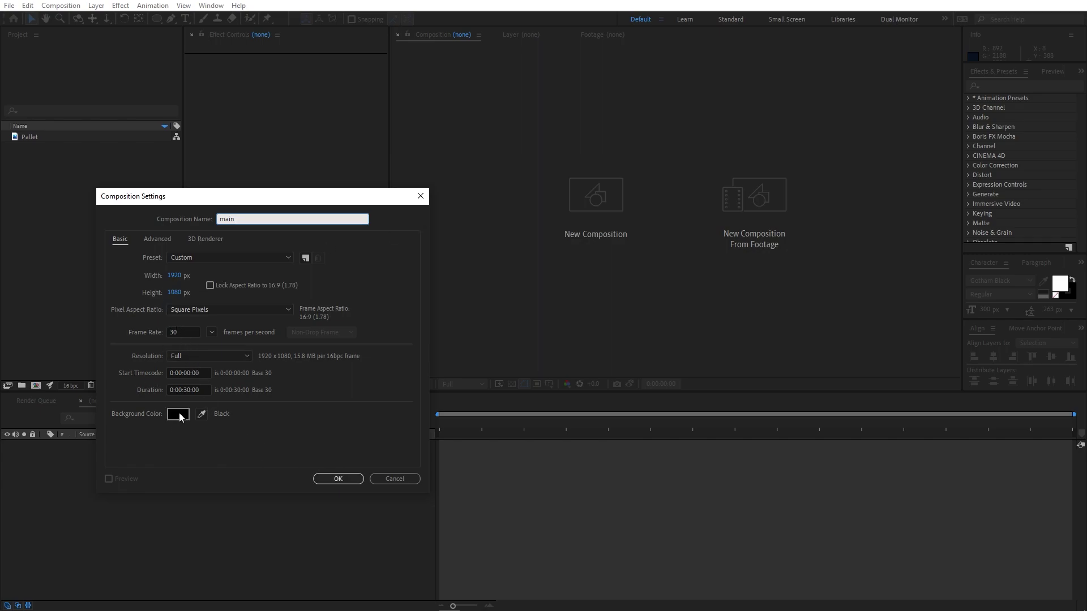
pyautogui.click(331, 481)
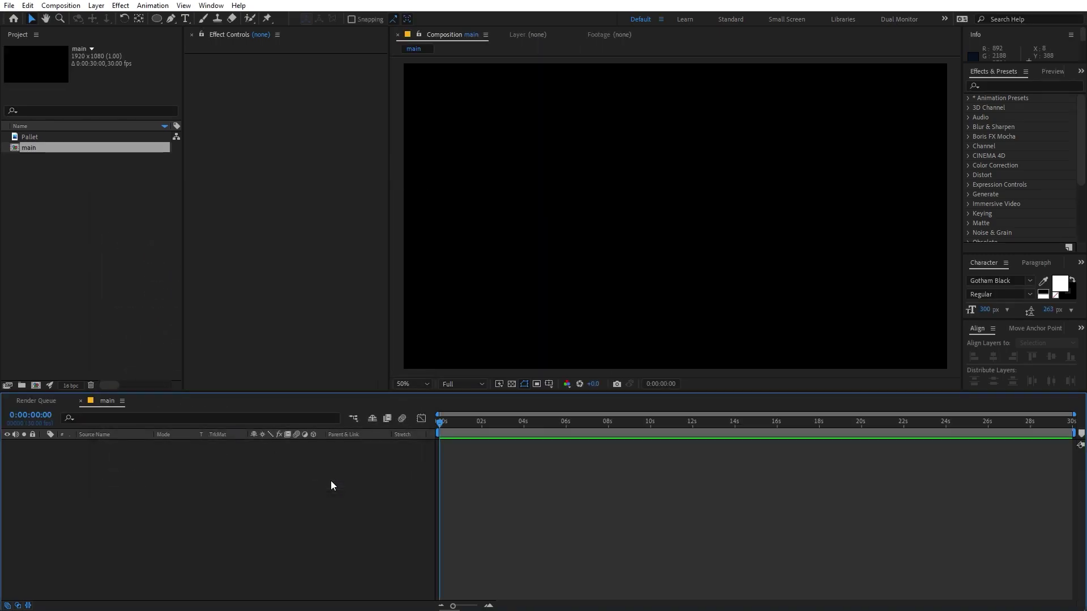
# Add the Pallet footage to main and move it to the comp's top-left corner.
pyautogui.click(87, 232)
pyautogui.click(29, 139)
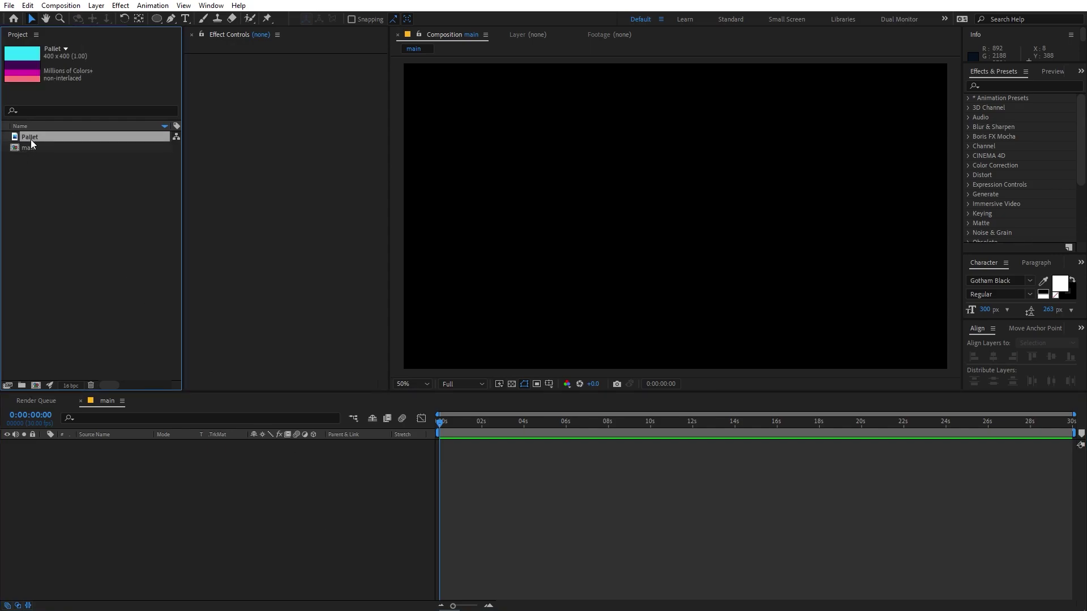
pyautogui.moveTo(39, 140); pyautogui.dragTo(95, 454)
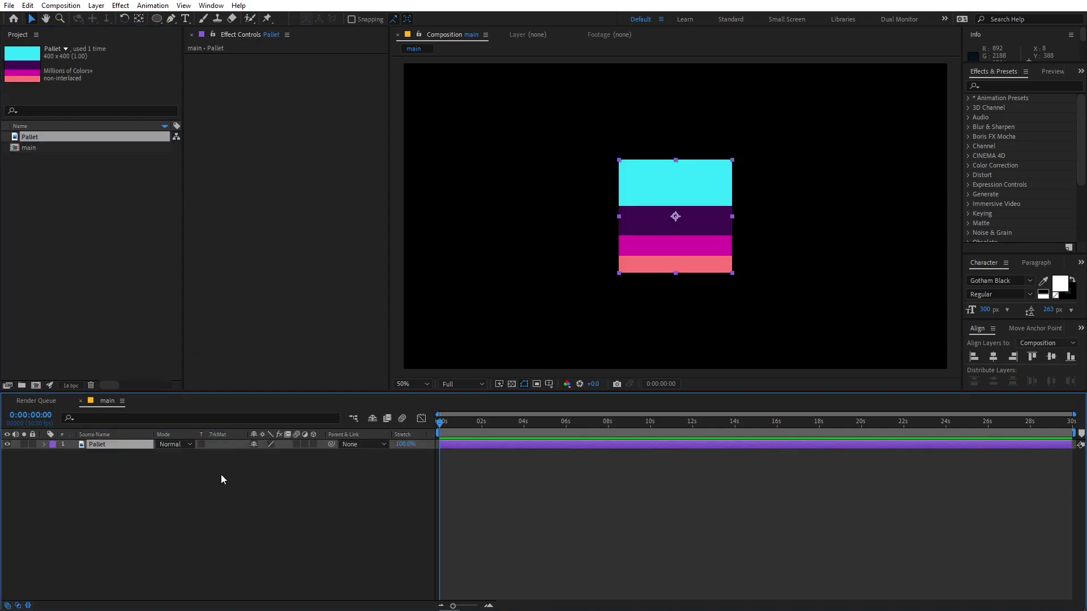
pyautogui.moveTo(673, 251); pyautogui.dragTo(430, 129)
# Start an empty text layer near the comp centre with the Type tool.
pyautogui.click(182, 542)
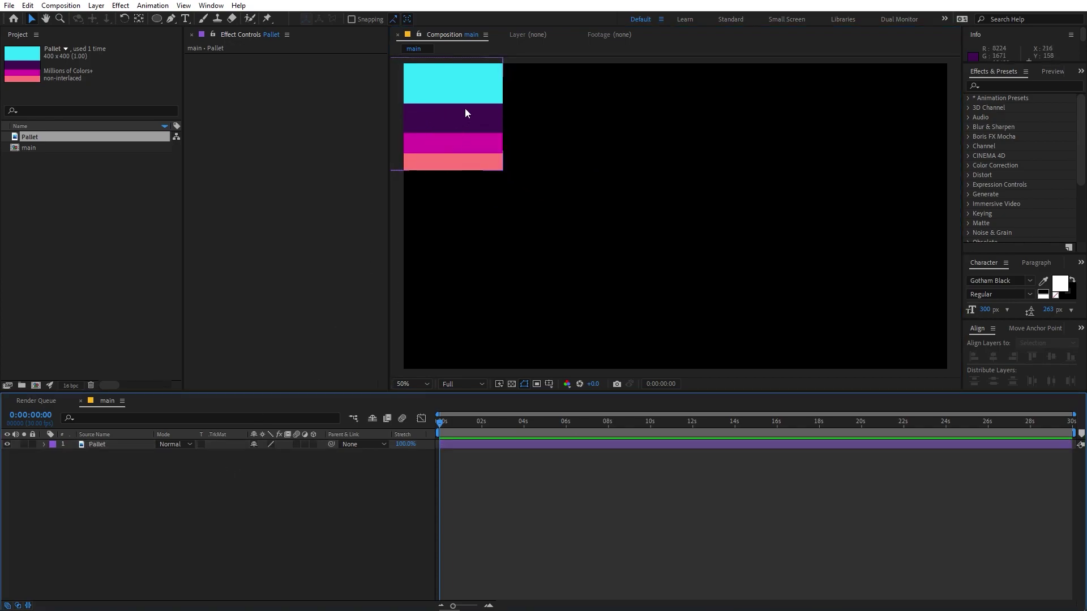
pyautogui.click(76, 255)
pyautogui.click(187, 19)
pyautogui.click(656, 201)
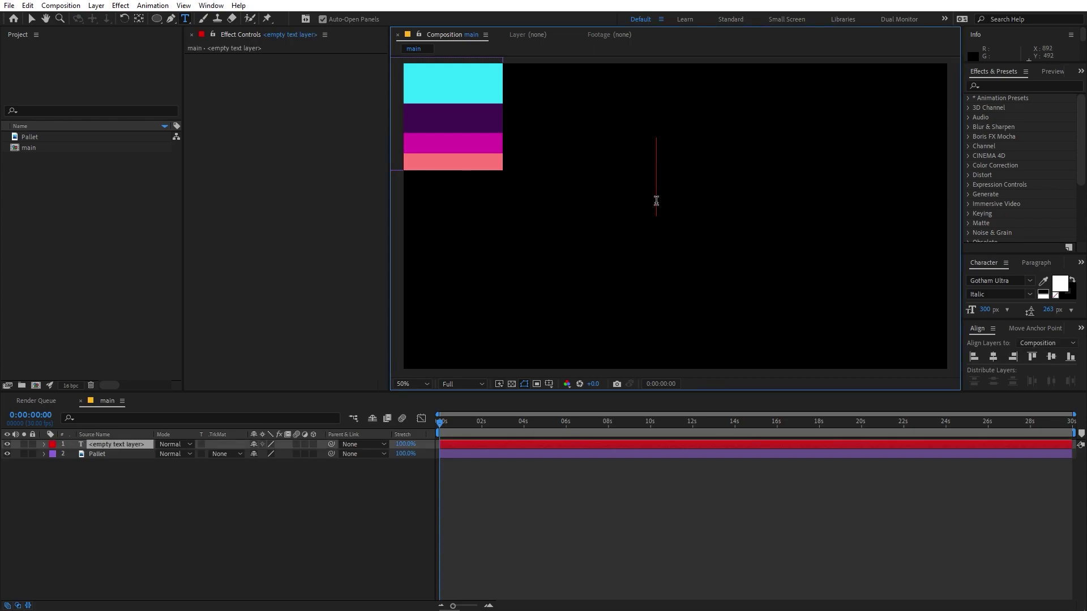
# Type the two-line title MOTION / GRAPHICS and centre it horizontally and vertically.
pyautogui.write('MOTION')
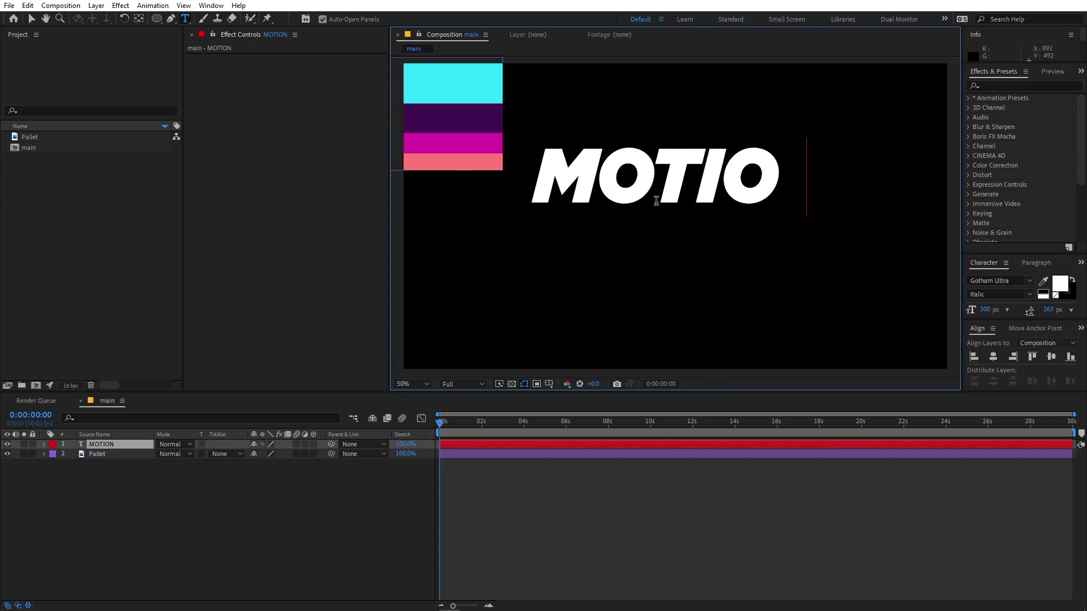
pyautogui.press('Return')
pyautogui.write('GRAPHICS')
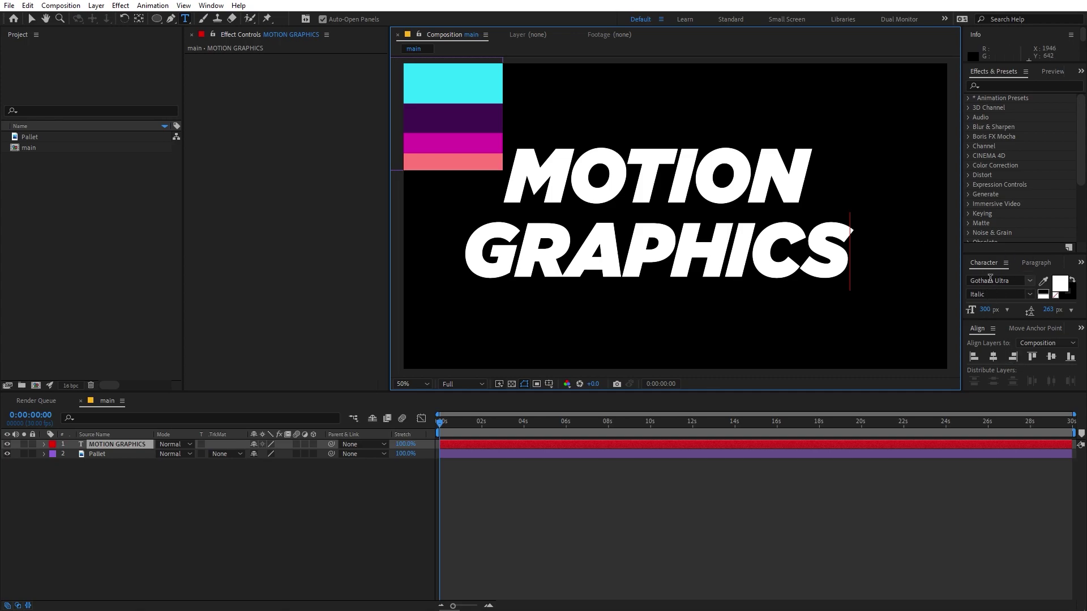
pyautogui.hotkey('shift', 'Home')
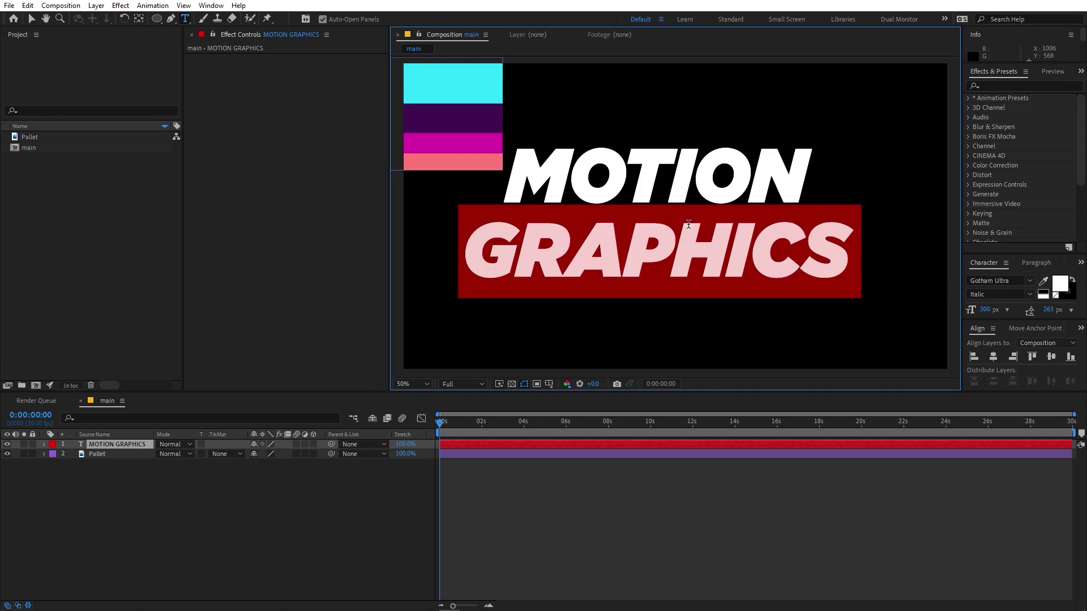
pyautogui.doubleClick(676, 189)
pyautogui.hotkey('ctrl', 'a')
pyautogui.click(994, 357)
pyautogui.click(1051, 356)
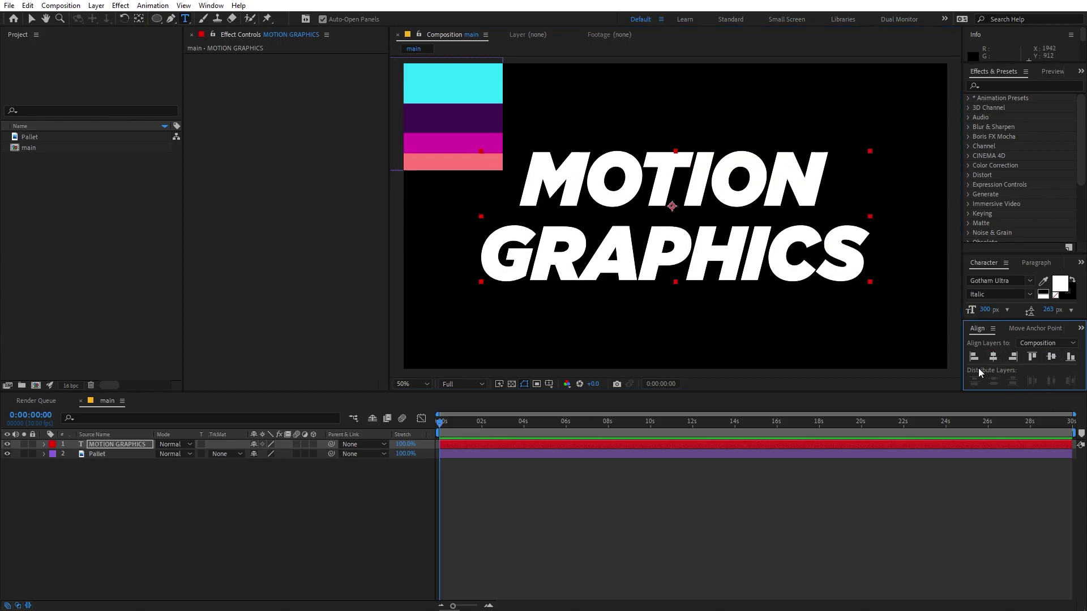
# Centre the title layer's anchor point on the text with Ctrl+Alt+Home.
pyautogui.click(212, 5)
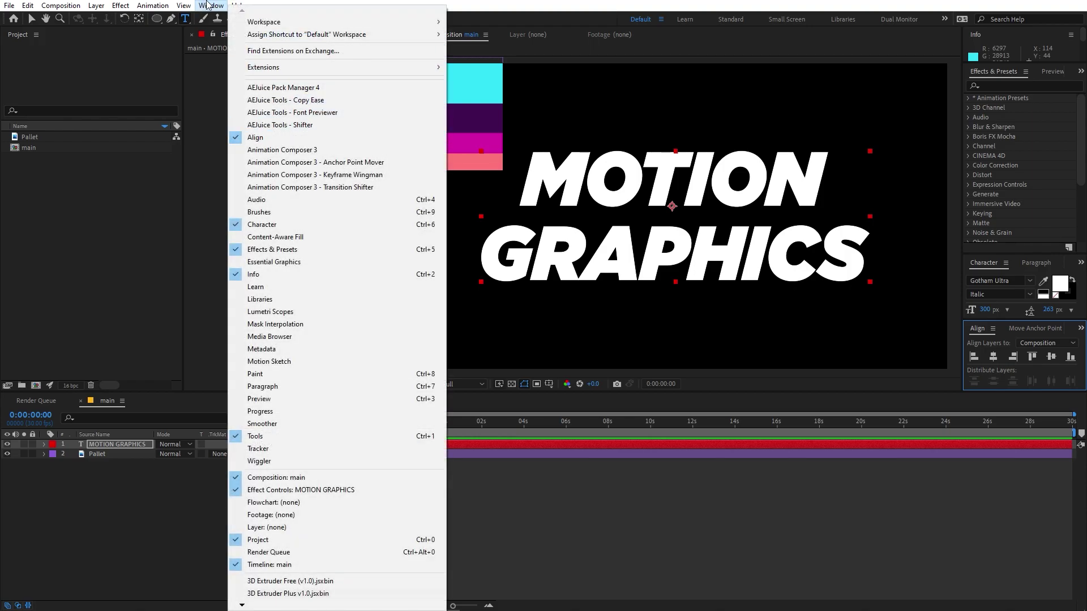
pyautogui.click(104, 472)
pyautogui.click(107, 446)
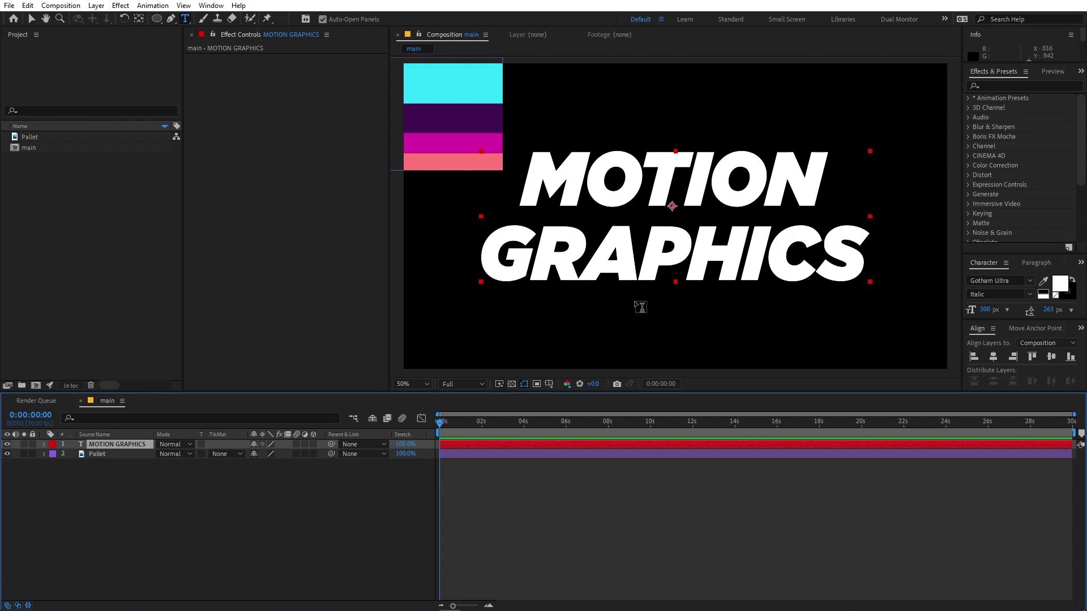
pyautogui.click(138, 19)
pyautogui.hotkey('ctrl', 'alt', 'Home')
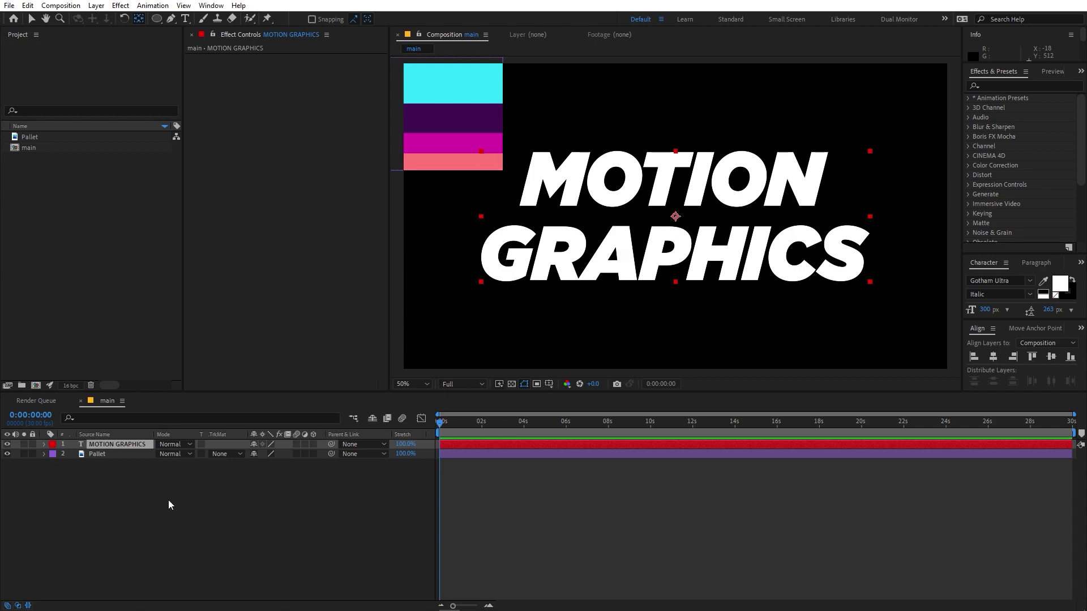
pyautogui.click(116, 460)
# Pre-compose the MOTION GRAPHICS layer into a composition named Text.
pyautogui.click(114, 443)
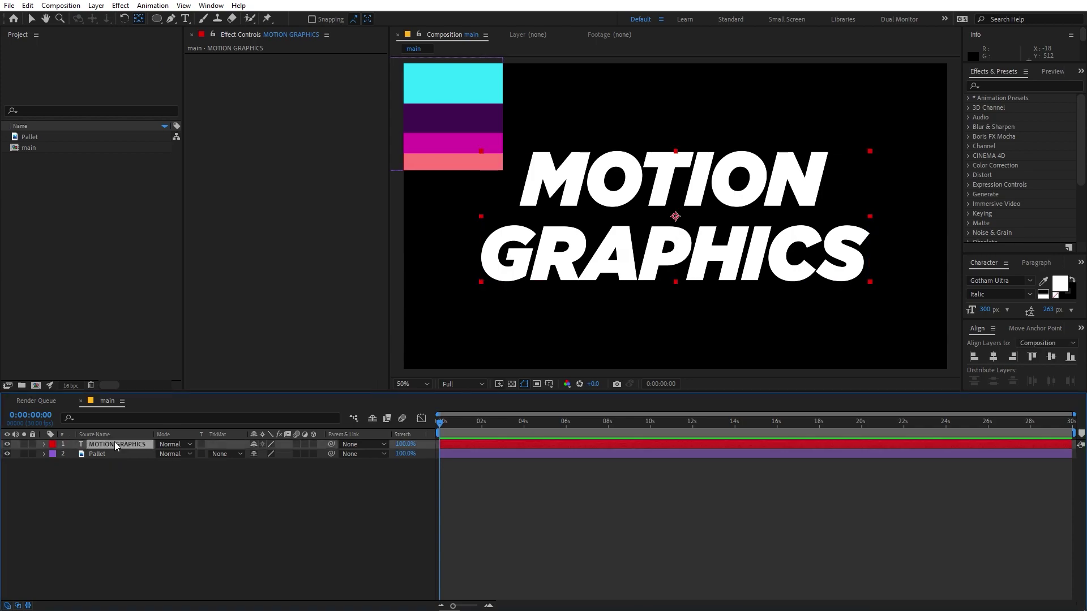
pyautogui.rightClick(115, 443)
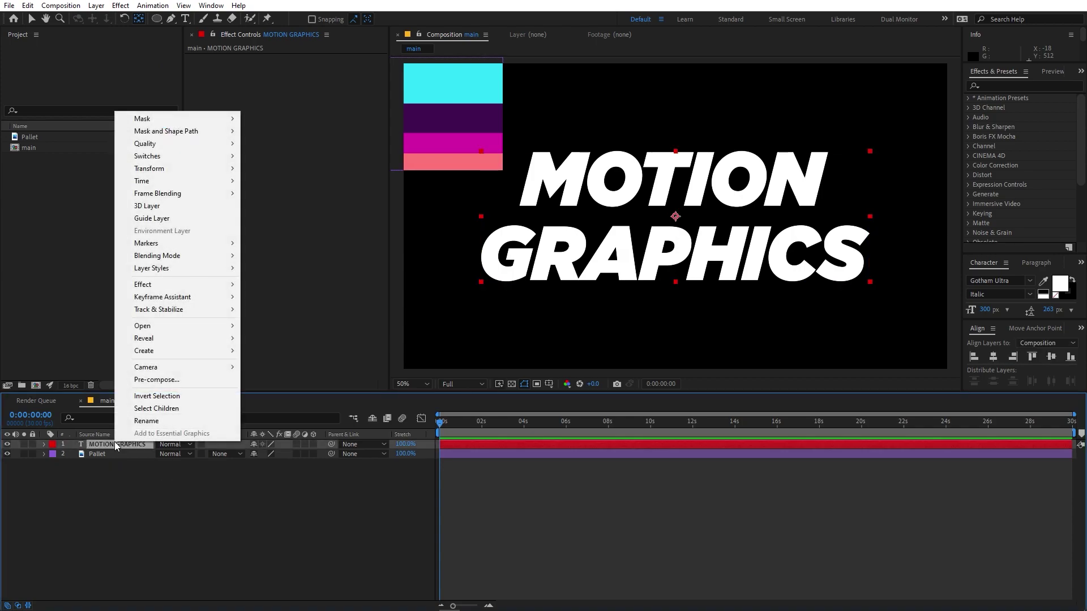
pyautogui.click(157, 379)
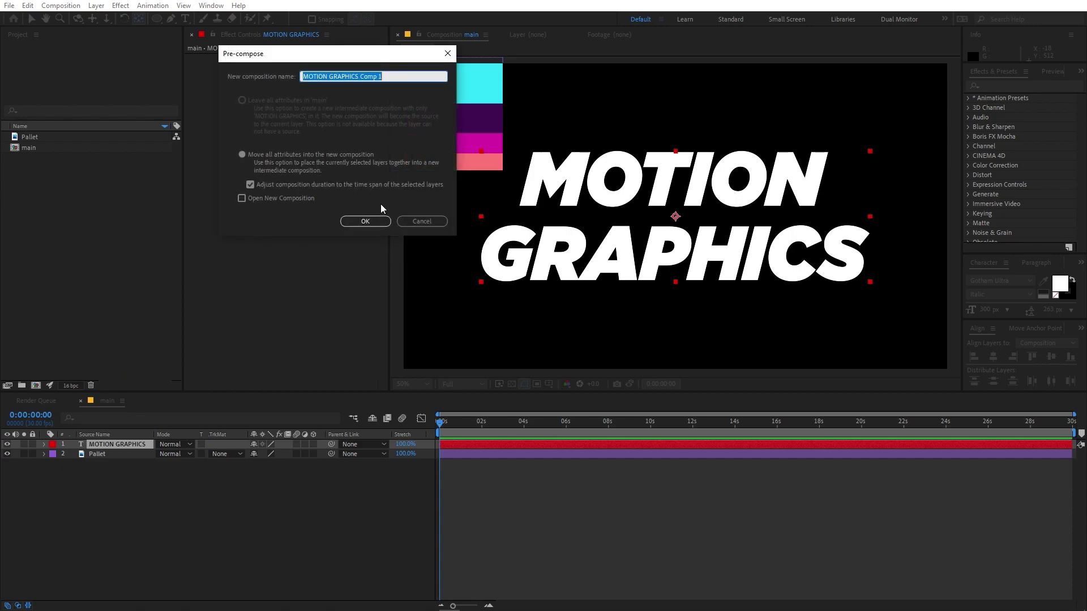
pyautogui.write('Text')
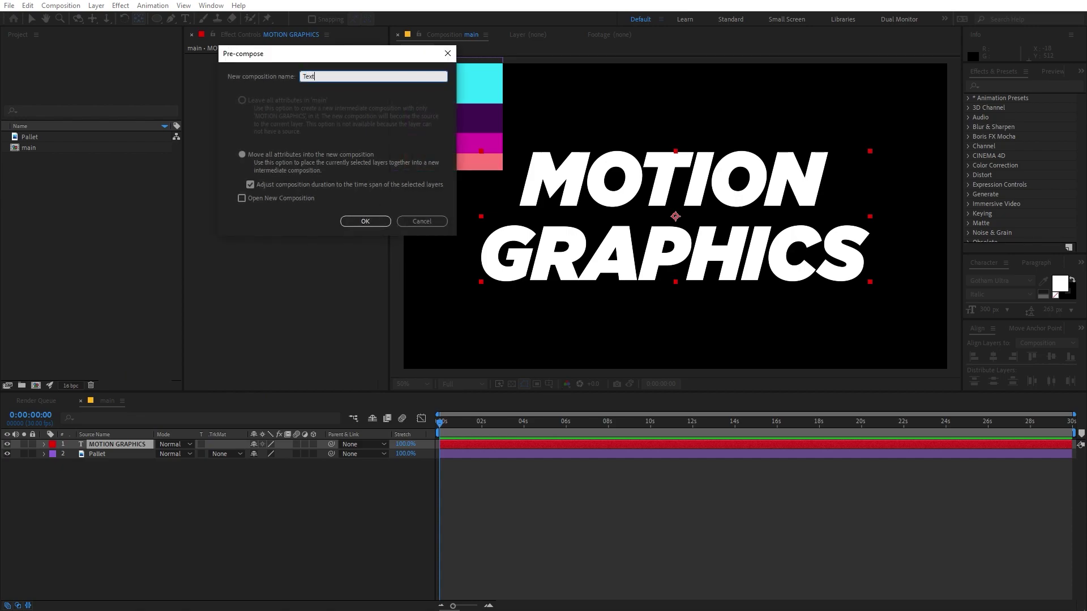
pyautogui.click(366, 221)
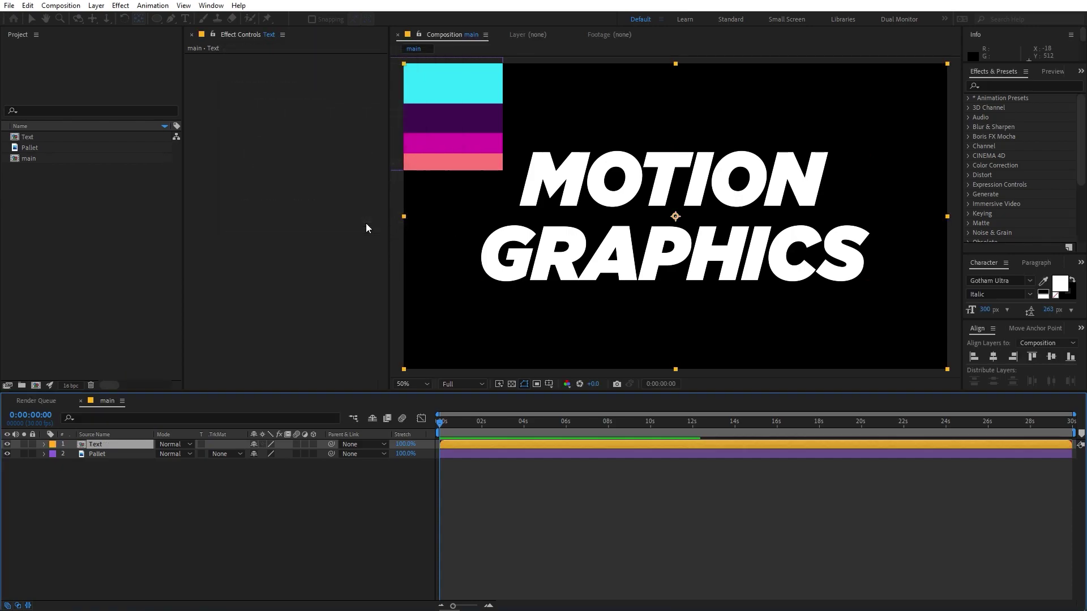
# Inside the Text comp, scale the title down to 82.1%, then return to main.
pyautogui.doubleClick(106, 442)
pyautogui.click(112, 445)
pyautogui.press('s')
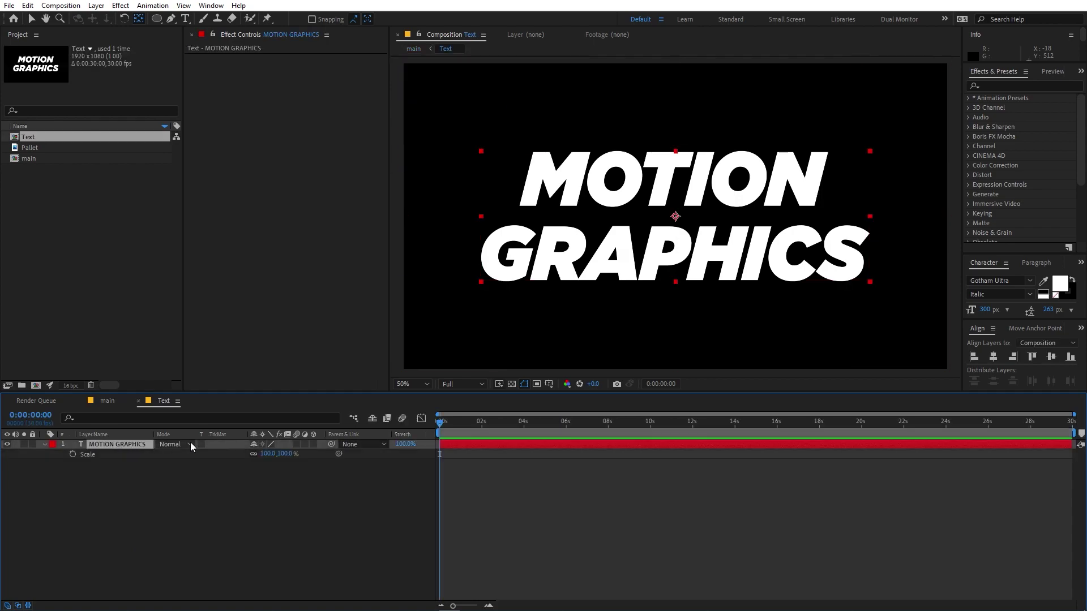
pyautogui.moveTo(269, 455); pyautogui.dragTo(189, 463)
pyautogui.click(46, 445)
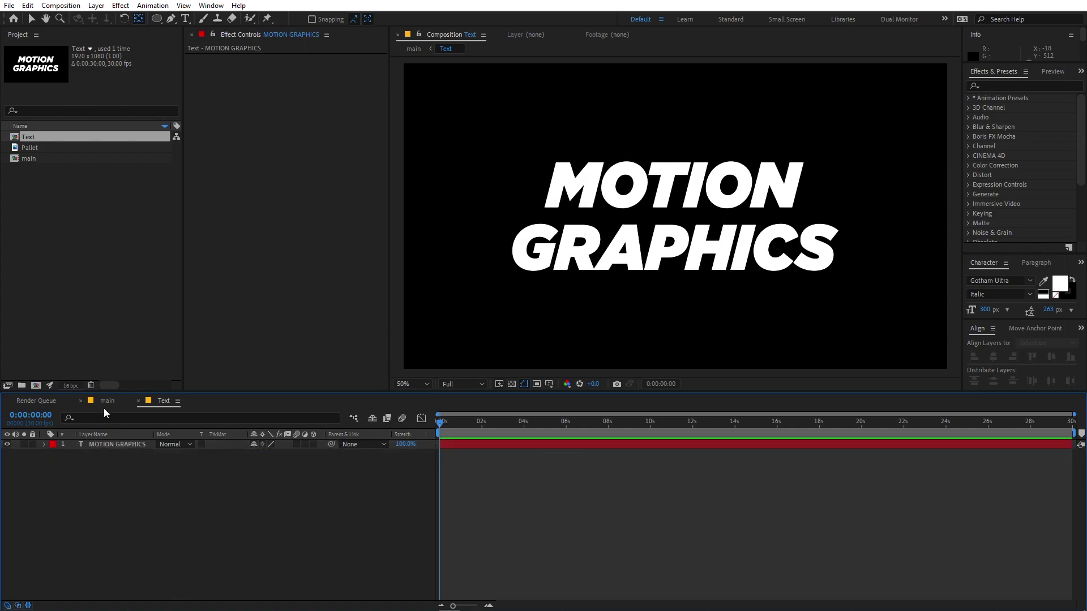
pyautogui.click(103, 403)
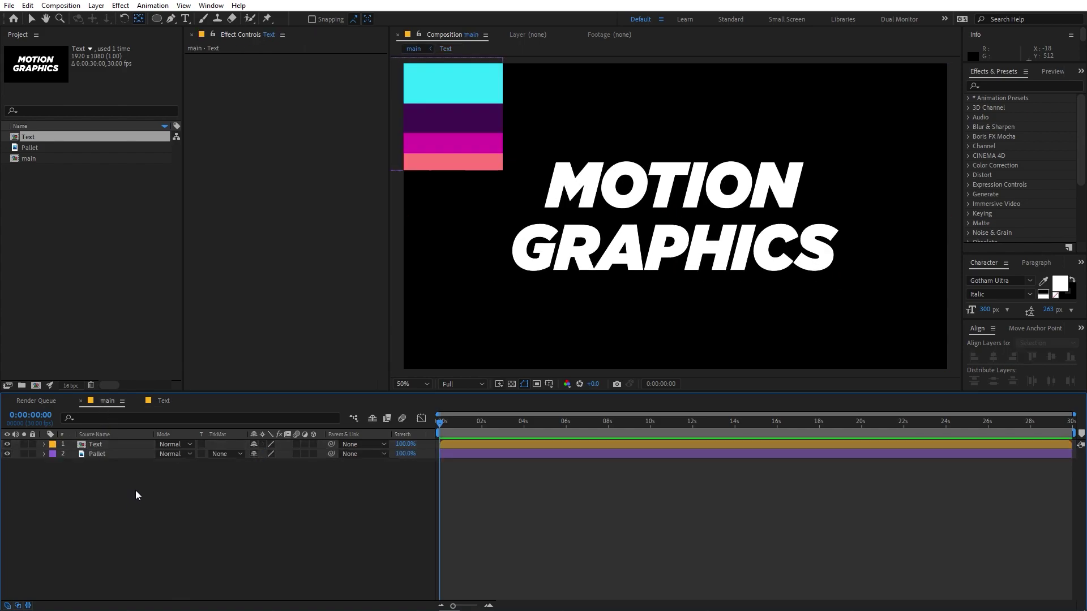
# Create a full-frame solid named BG in dark navy (#000512).
pyautogui.rightClick(127, 531)
pyautogui.moveTo(216, 396)
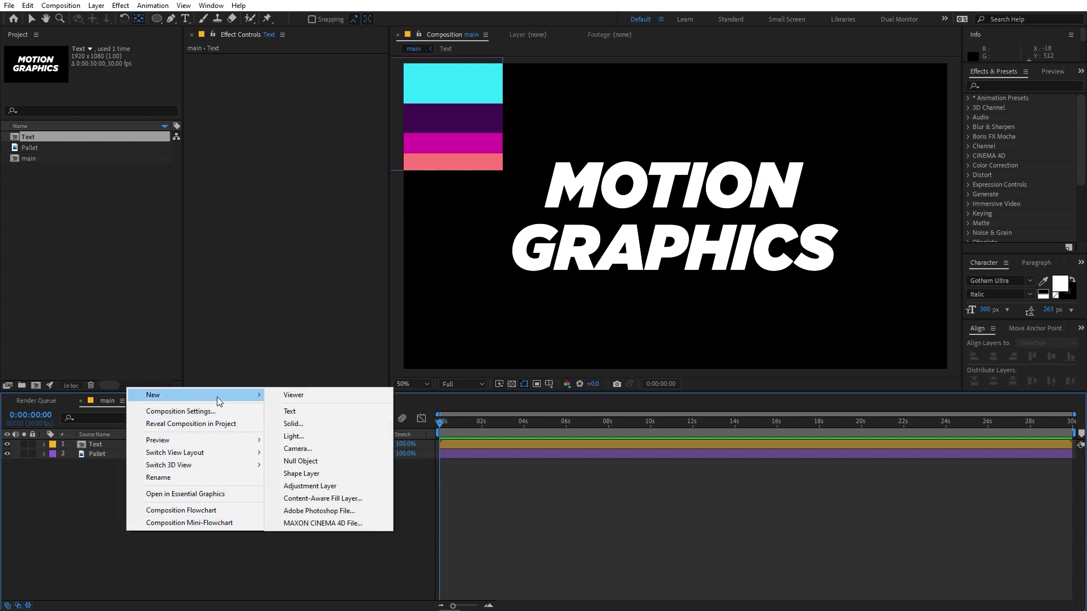
pyautogui.click(301, 423)
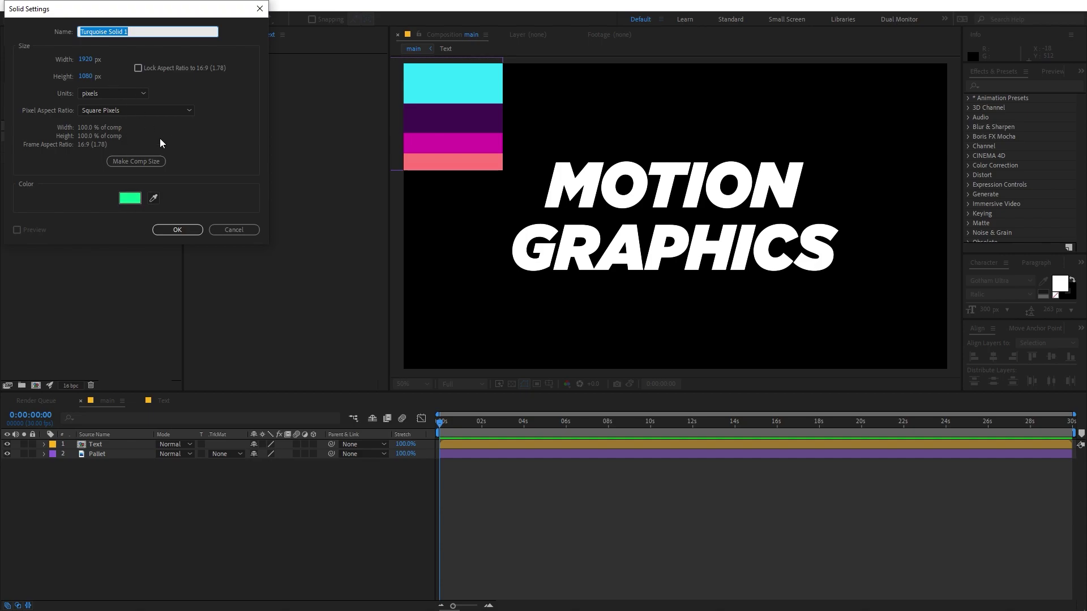
pyautogui.write('BG')
pyautogui.click(86, 210)
pyautogui.click(123, 198)
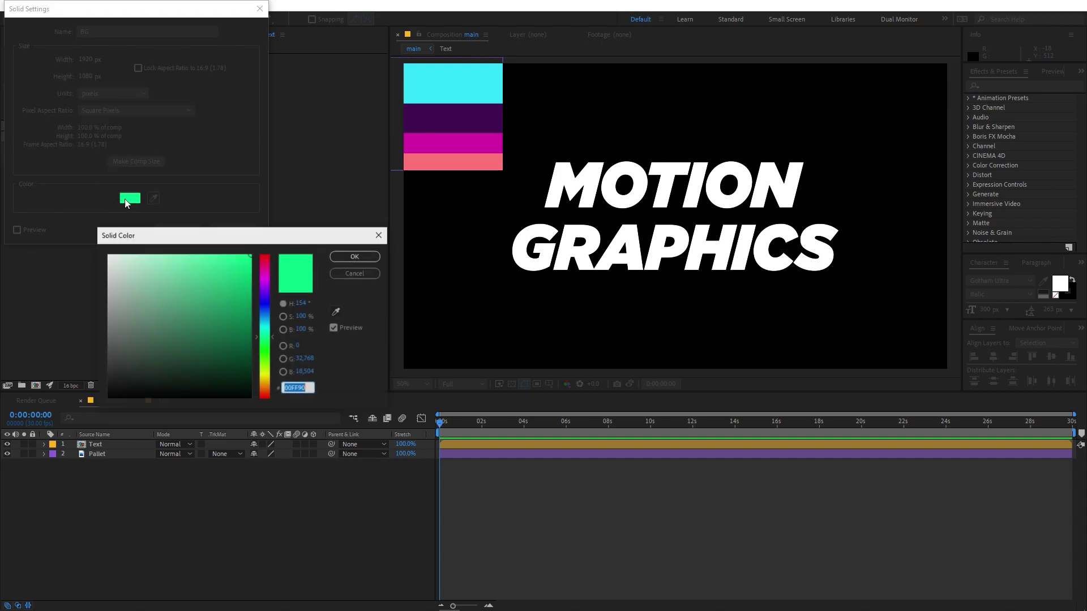
pyautogui.moveTo(262, 297); pyautogui.dragTo(270, 309)
pyautogui.click(245, 332)
pyautogui.moveTo(245, 348); pyautogui.dragTo(255, 389)
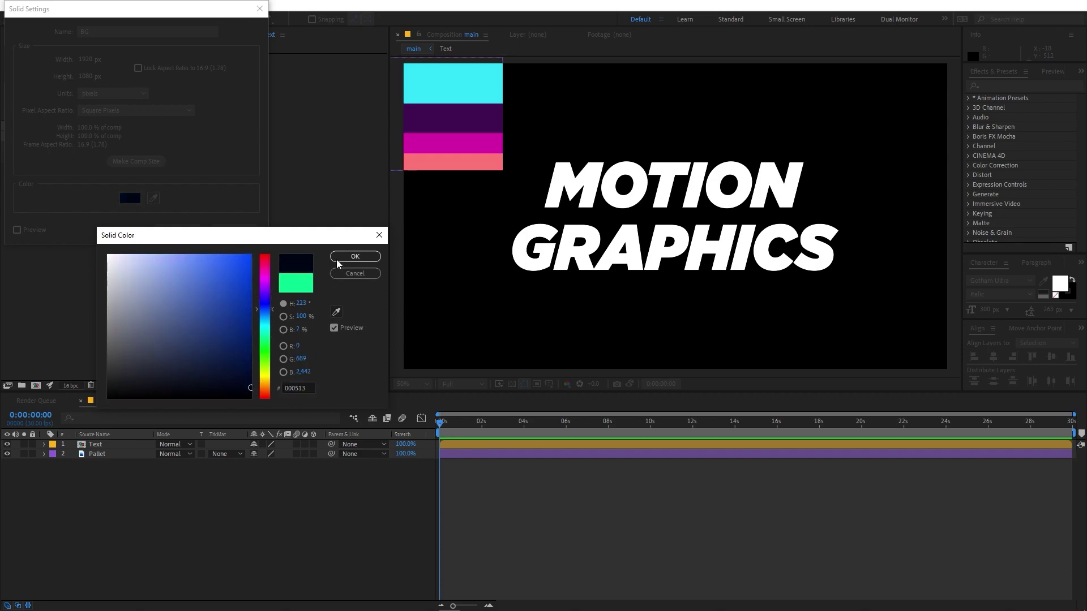
pyautogui.click(355, 257)
pyautogui.click(174, 232)
# Move BG to the bottom of the layer stack and duplicate the Text layer.
pyautogui.moveTo(113, 446); pyautogui.dragTo(115, 487)
pyautogui.click(104, 444)
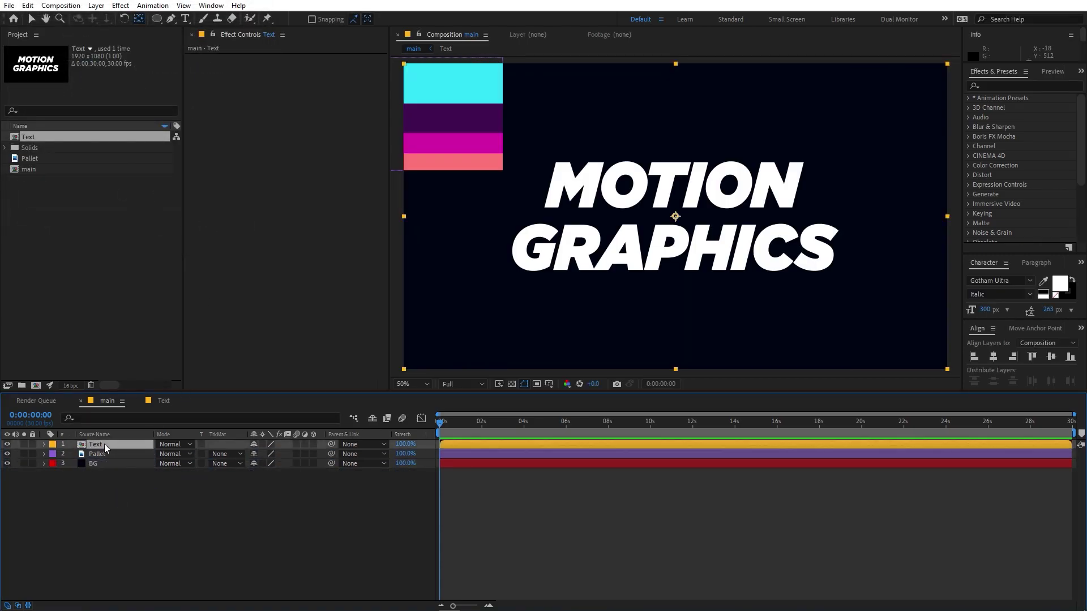
pyautogui.hotkey('ctrl', 'd')
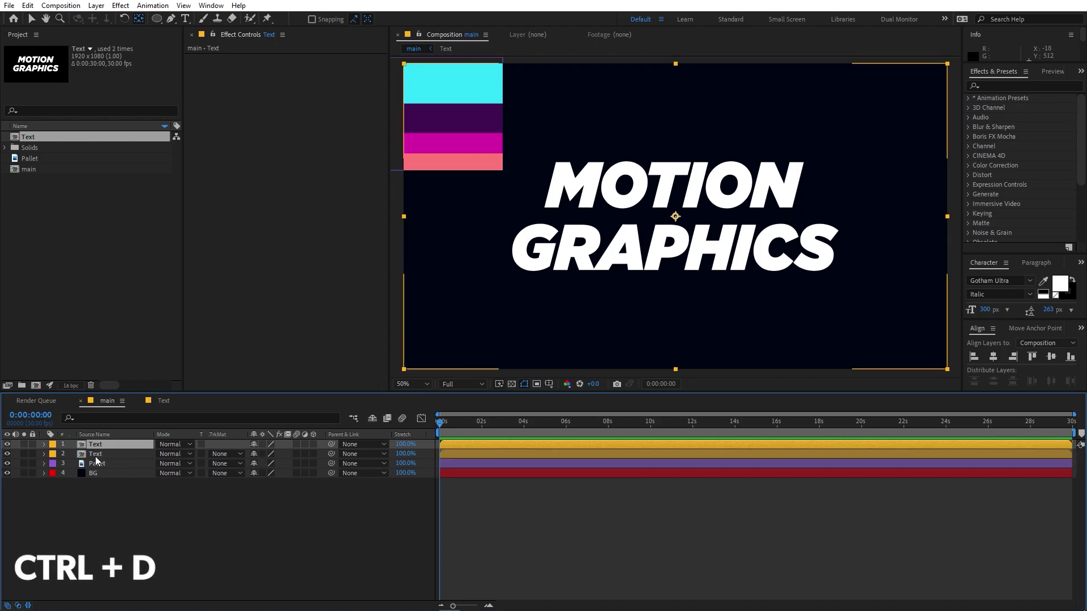
# Apply the Fill effect to the lower Text copy.
pyautogui.click(97, 454)
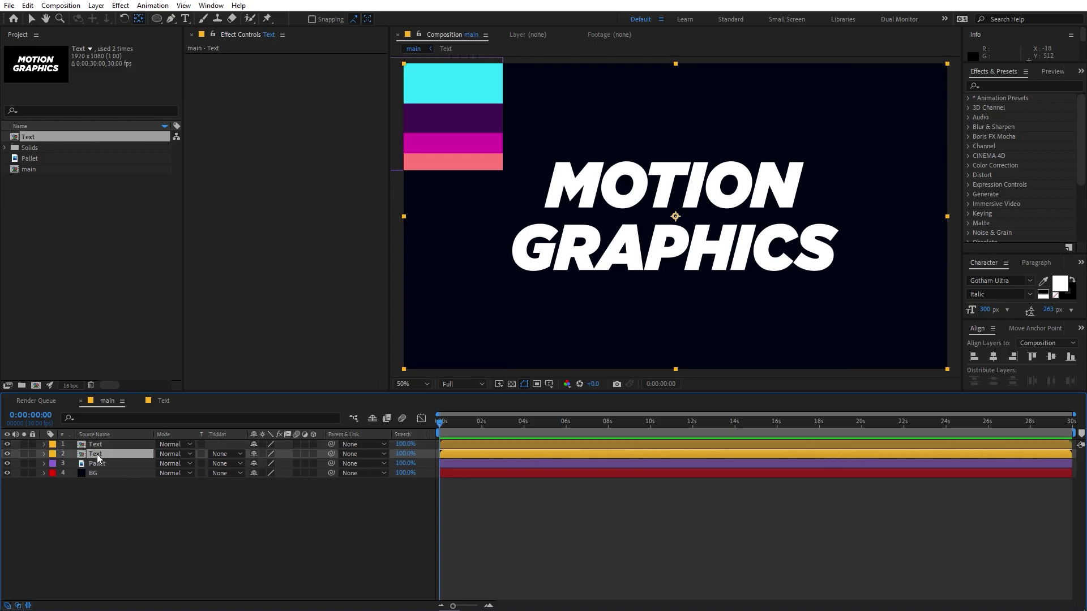
pyautogui.click(997, 87)
pyautogui.write('fill')
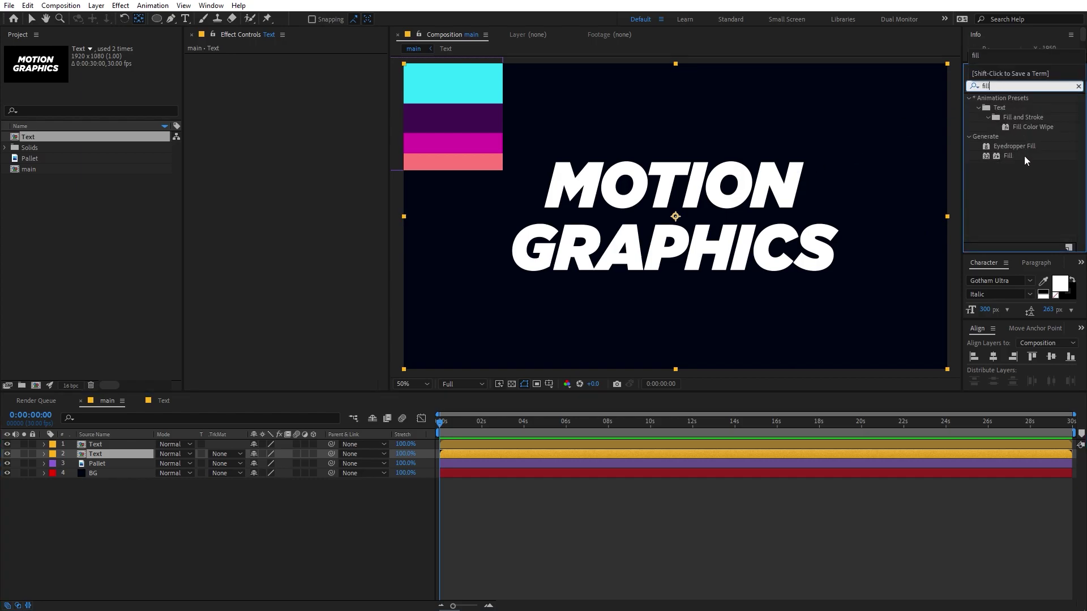
pyautogui.moveTo(1024, 155); pyautogui.dragTo(105, 458)
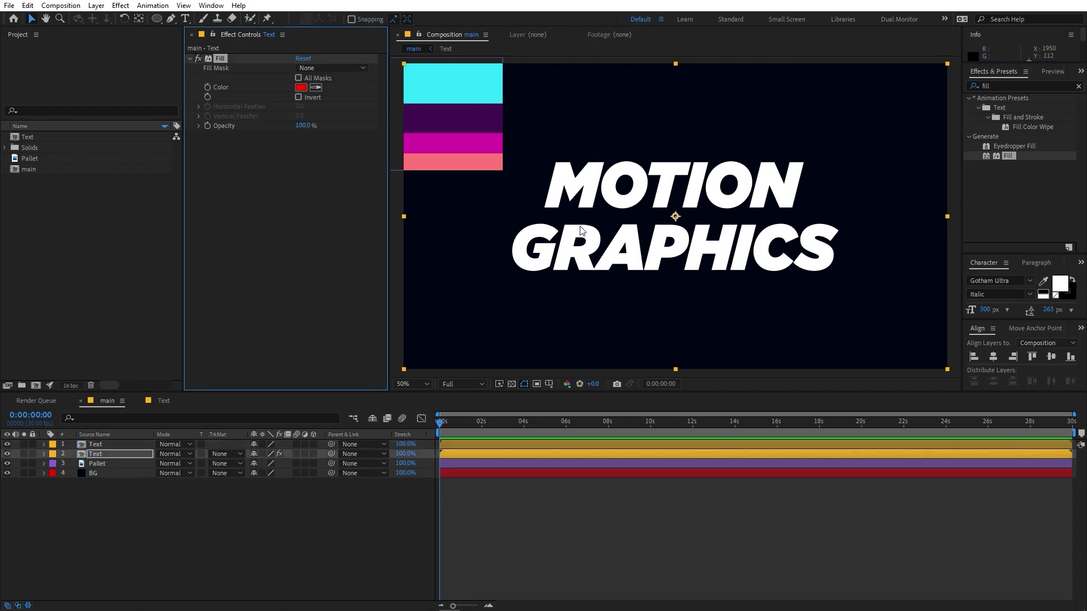
# Apply CC Radial Blur to the lower Text copy.
pyautogui.click(1018, 85)
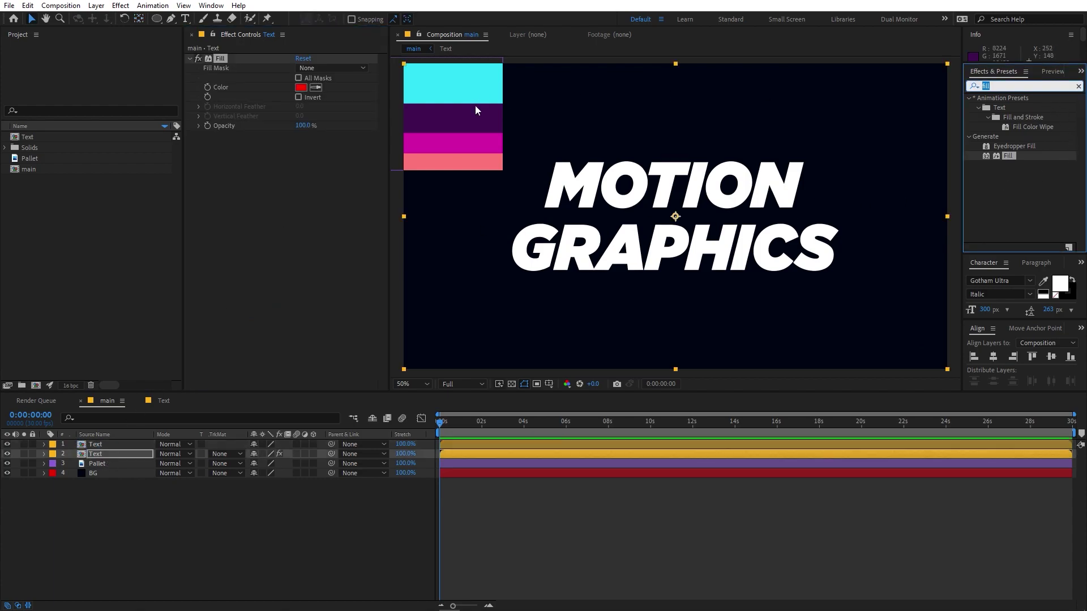
pyautogui.write('cc ra')
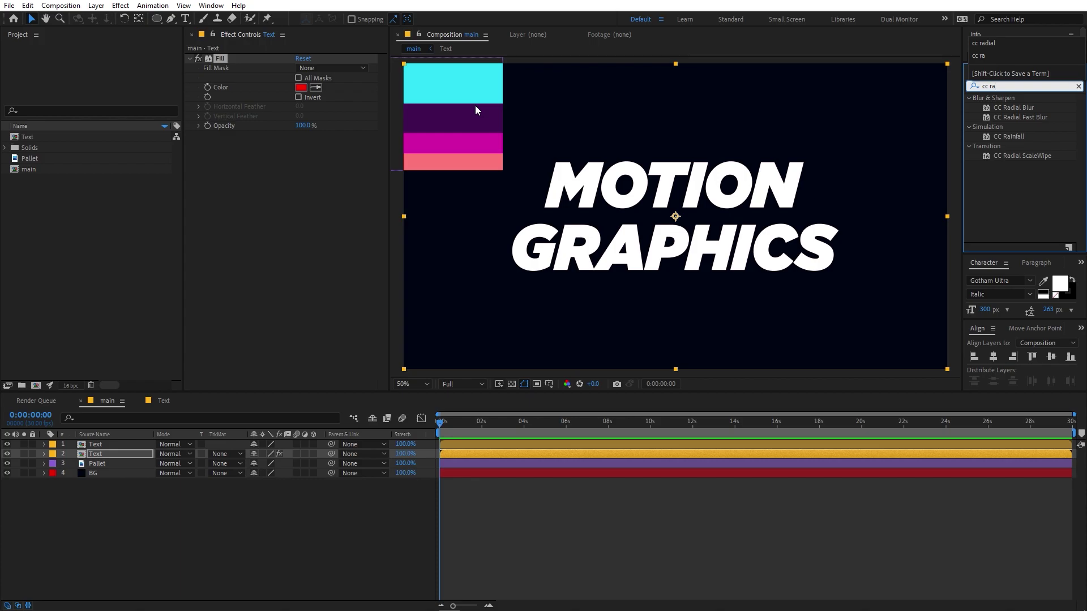
pyautogui.moveTo(1013, 107); pyautogui.dragTo(109, 453)
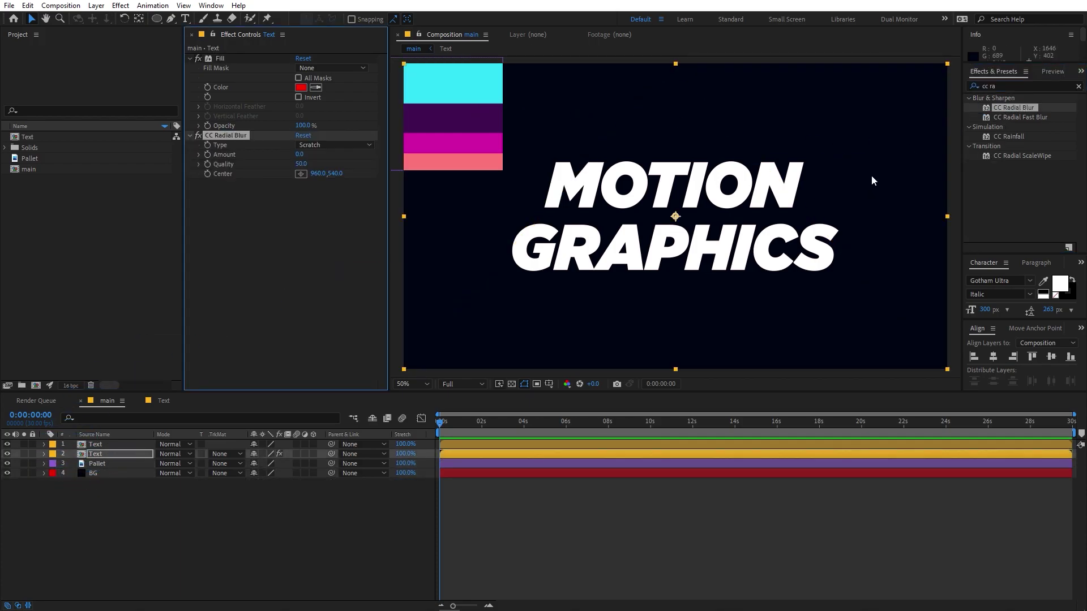
pyautogui.click(1006, 87)
# Add Curves to the layer and eyedrop the cyan swatch into the Fill colour.
pyautogui.write('curve')
pyautogui.moveTo(1015, 138); pyautogui.dragTo(351, 255)
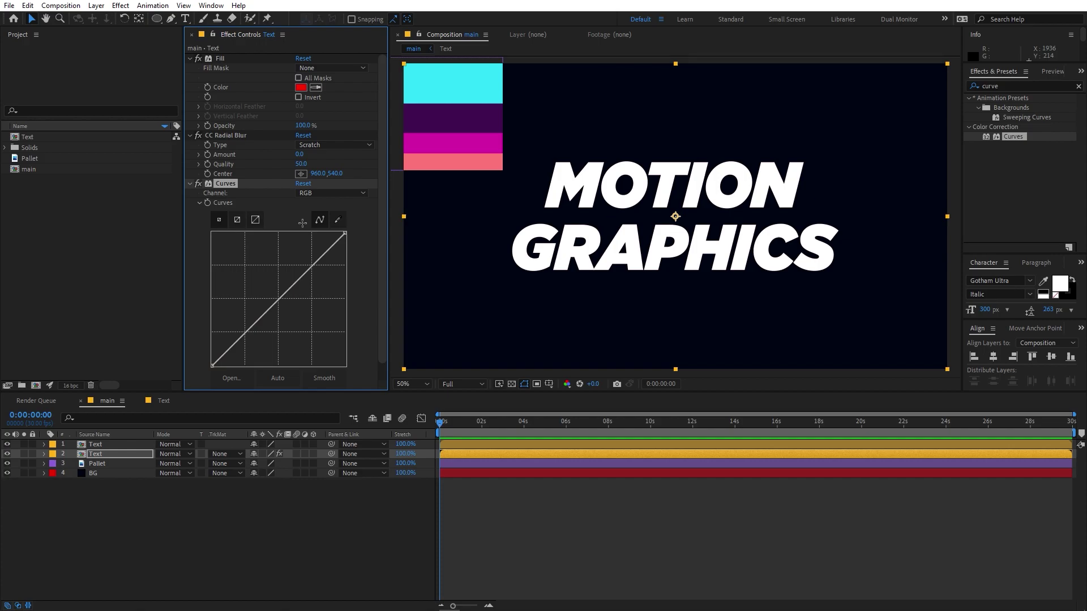
pyautogui.click(315, 88)
pyautogui.click(445, 82)
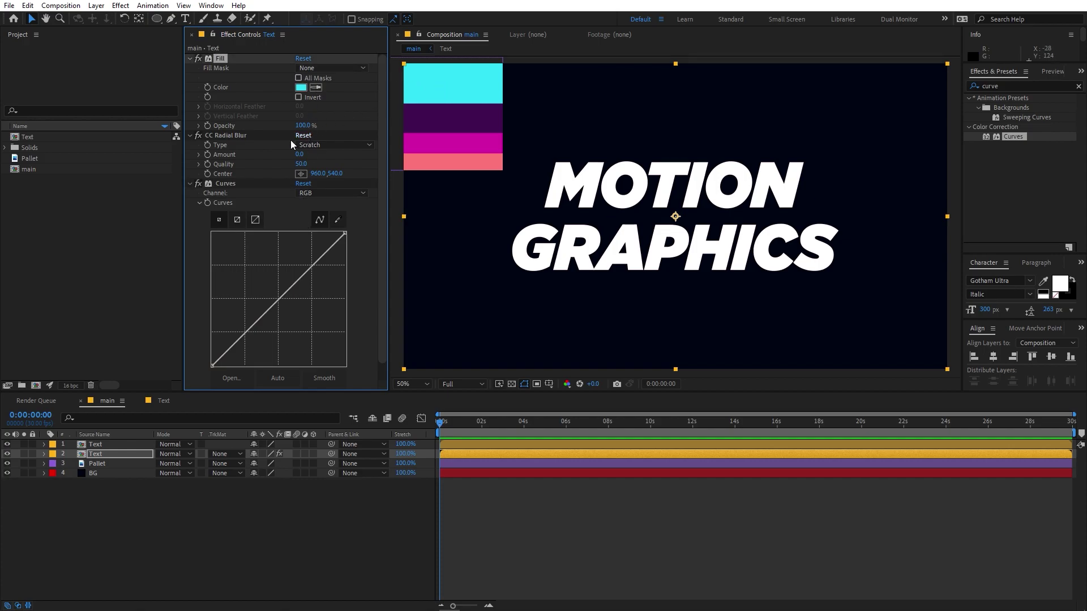
# Set CC Radial Blur to Fading Zoom with Amount -15.
pyautogui.click(239, 135)
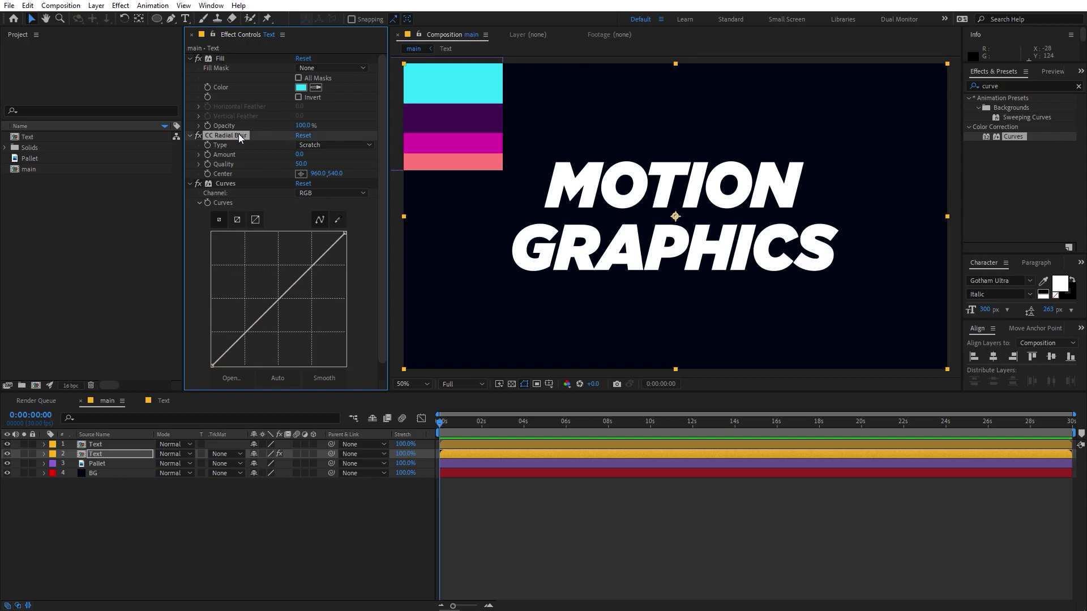
pyautogui.click(325, 145)
pyautogui.click(328, 163)
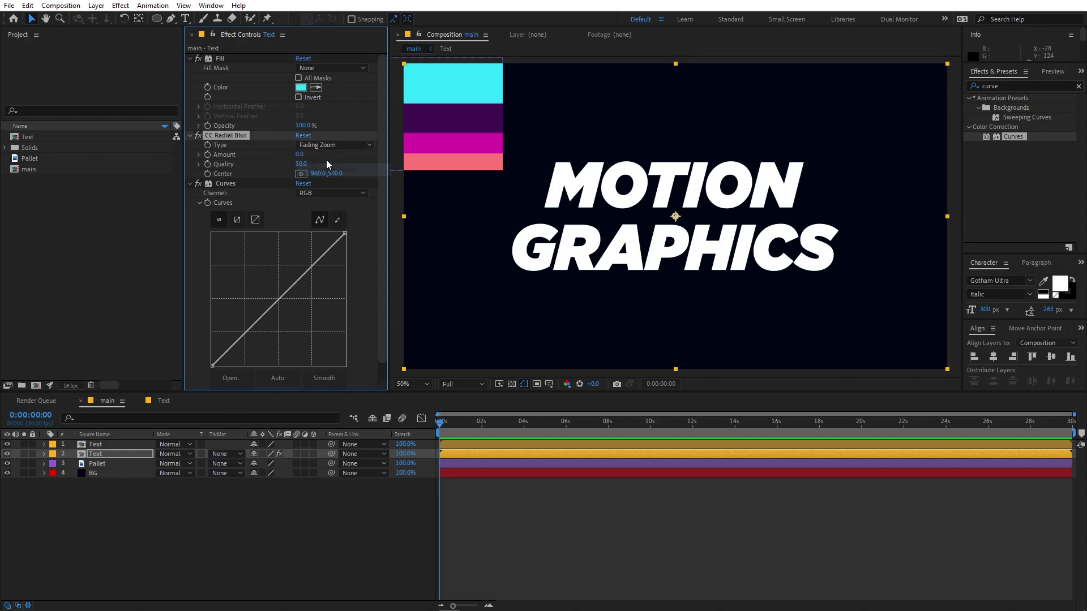
pyautogui.moveTo(300, 154)
pyautogui.mouseDown()
pyautogui.moveTo(234, 165)
pyautogui.moveTo(244, 165)
pyautogui.mouseUp()
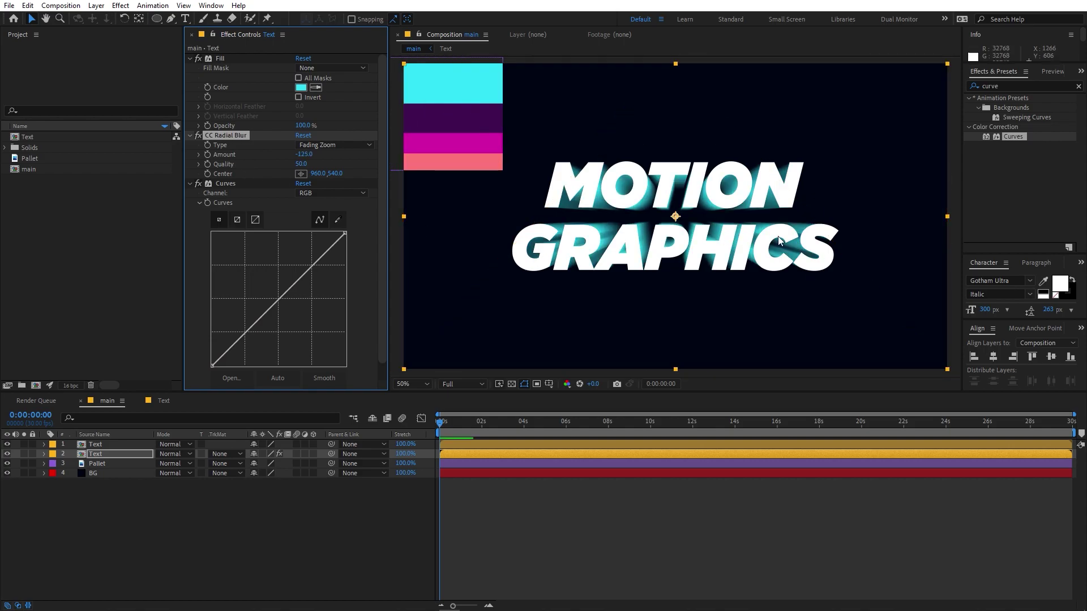
pyautogui.click(304, 154)
pyautogui.write('-15')
pyautogui.press('Return')
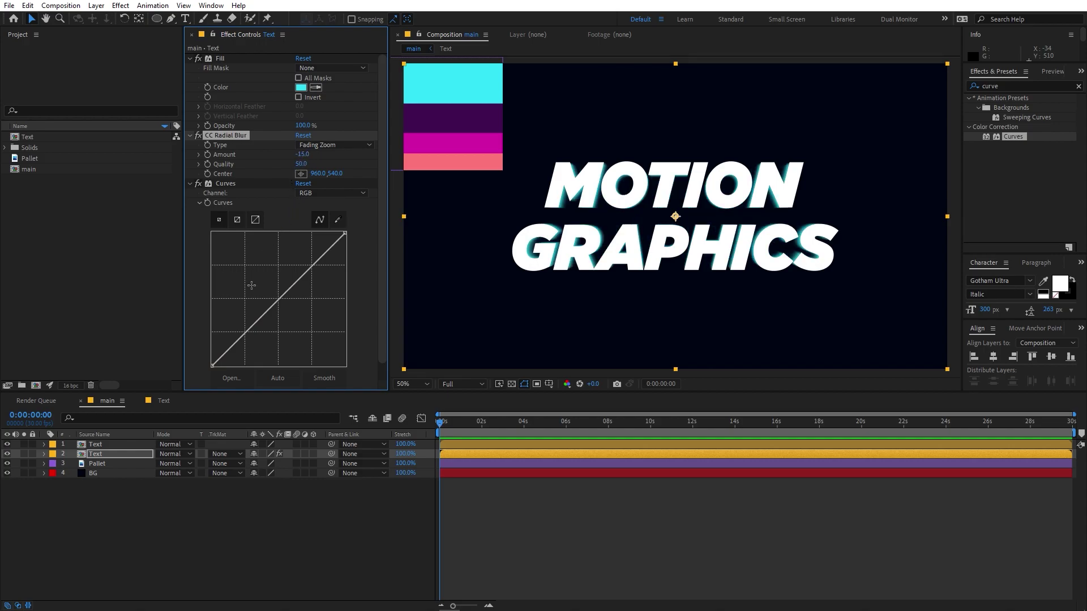
pyautogui.click(226, 185)
# Switch Curves to the Alpha channel and raise its midpoint to solidify the cyan shadow.
pyautogui.click(335, 194)
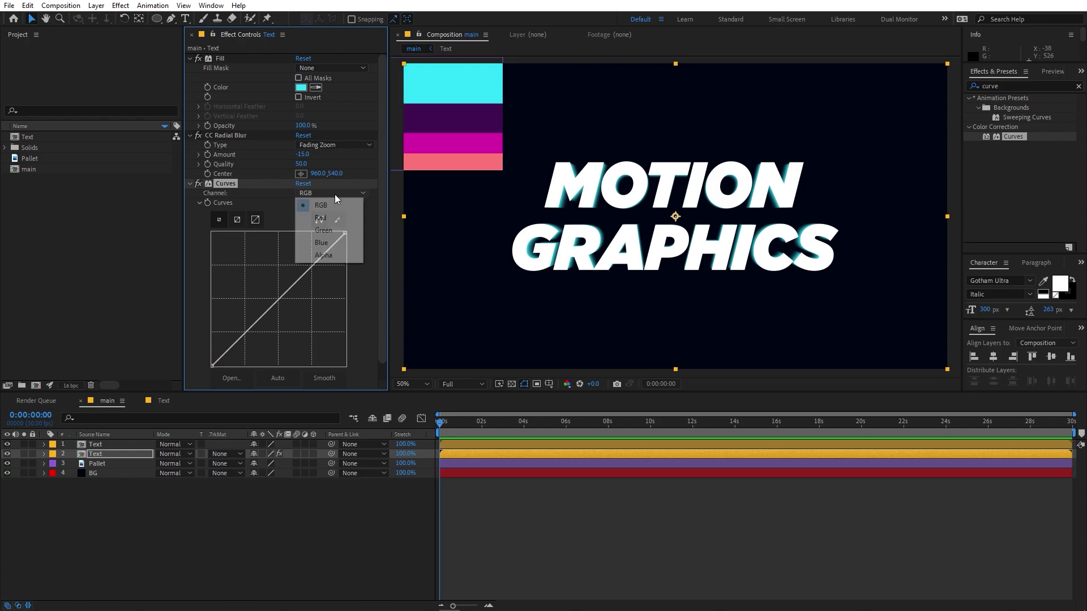
pyautogui.click(321, 256)
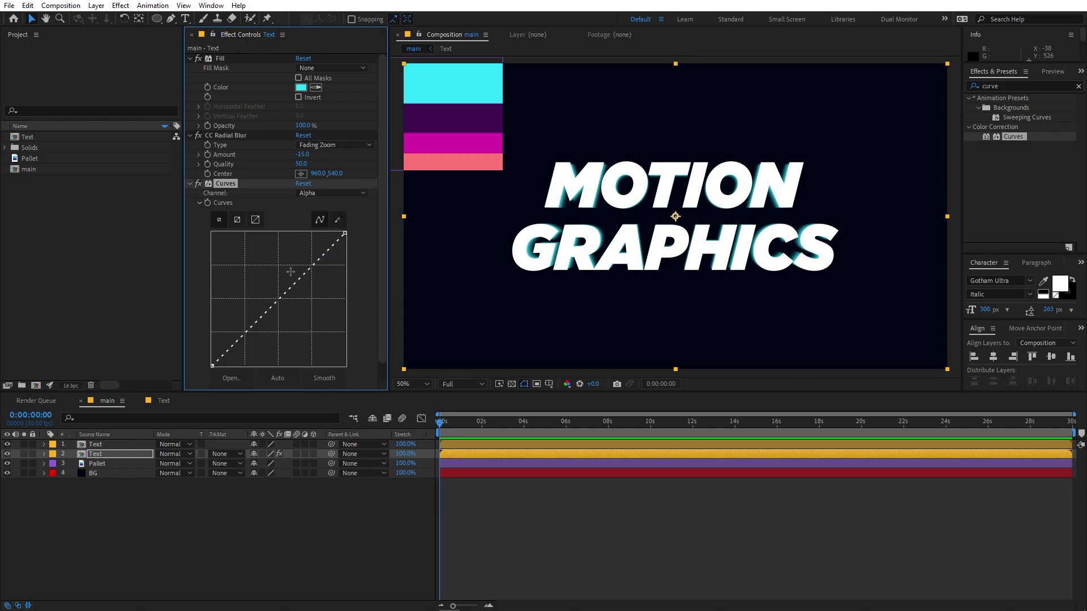
pyautogui.moveTo(279, 298); pyautogui.dragTo(214, 237)
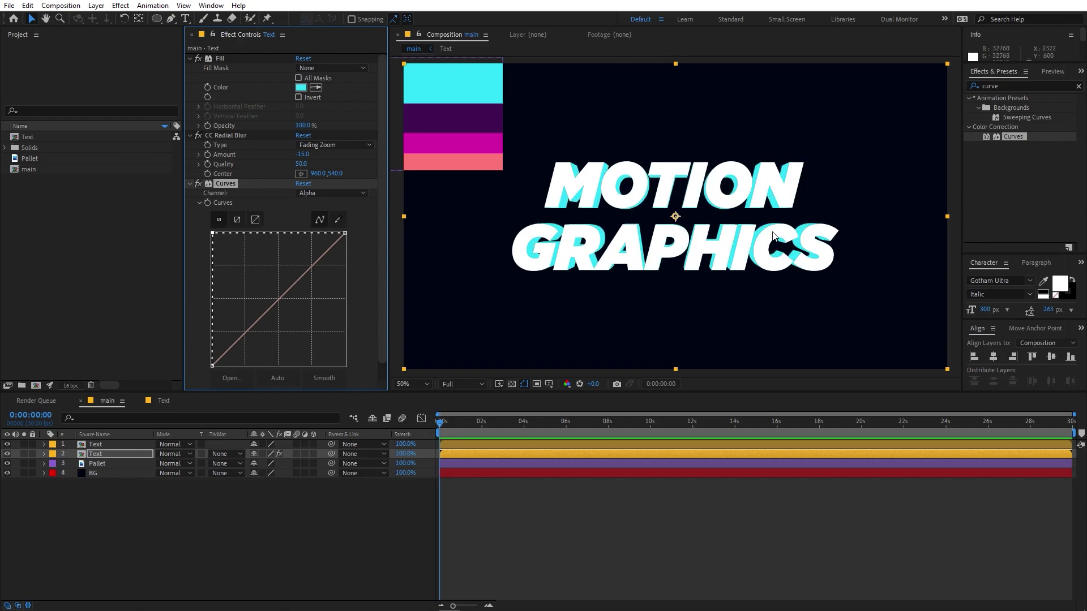
pyautogui.press('.')
pyautogui.press(',')
pyautogui.press('.')
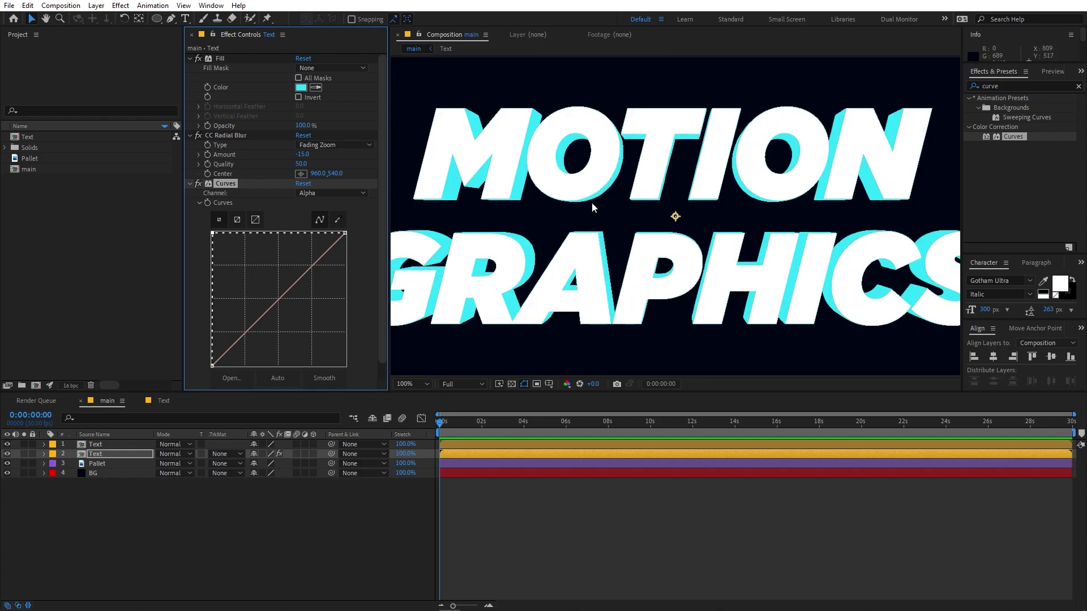
pyautogui.press(',')
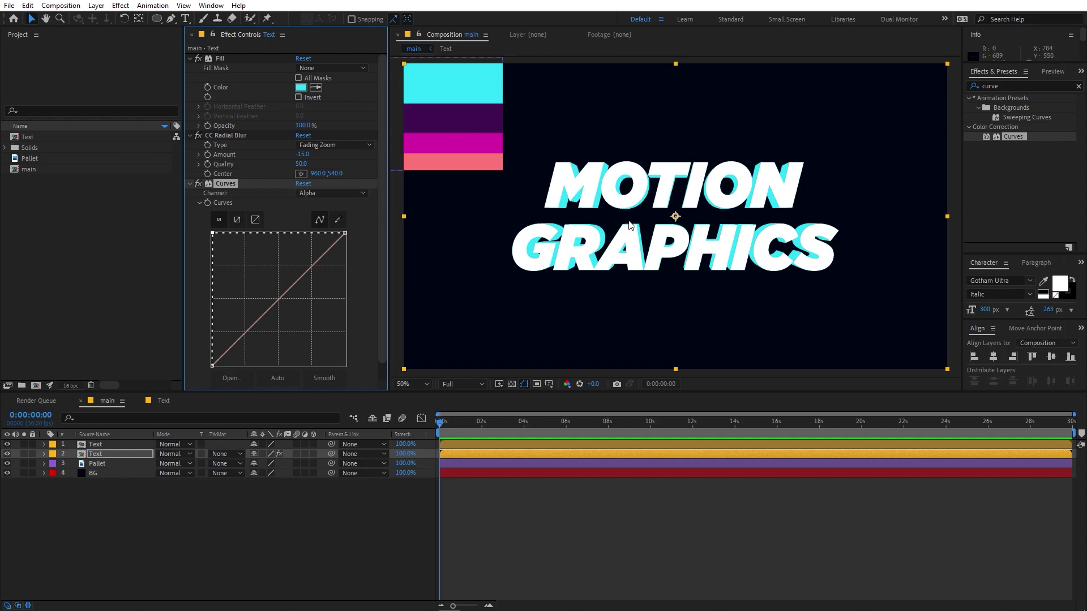
# Move the CC Radial Blur centre to the comp's bottom-right corner and ease Amount to -12.
pyautogui.click(236, 136)
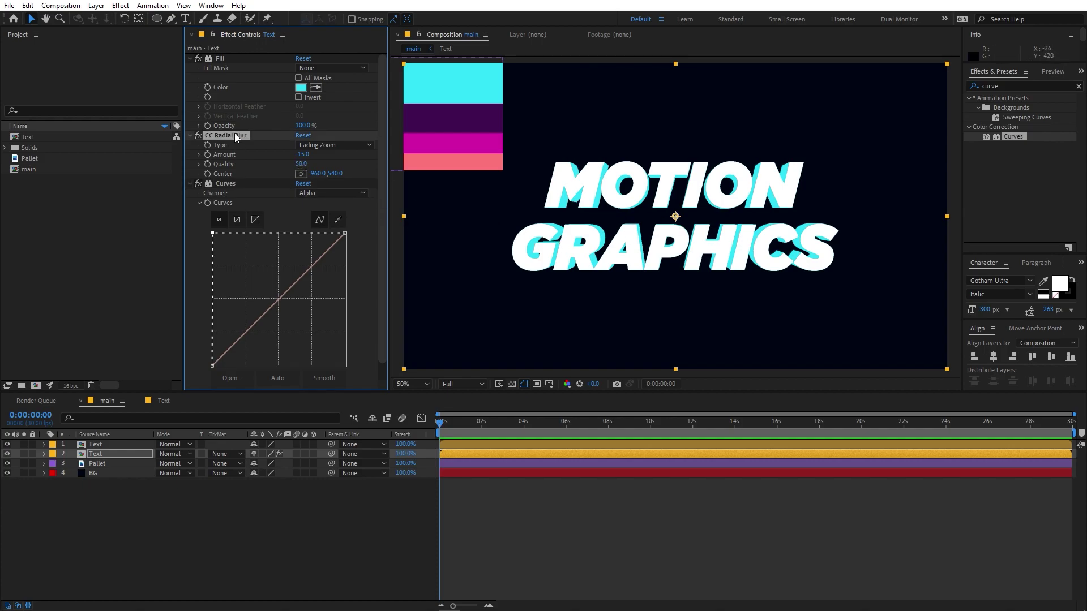
pyautogui.moveTo(634, 216)
pyautogui.mouseDown()
pyautogui.moveTo(791, 216)
pyautogui.moveTo(816, 287)
pyautogui.moveTo(759, 277)
pyautogui.moveTo(843, 323)
pyautogui.mouseUp()
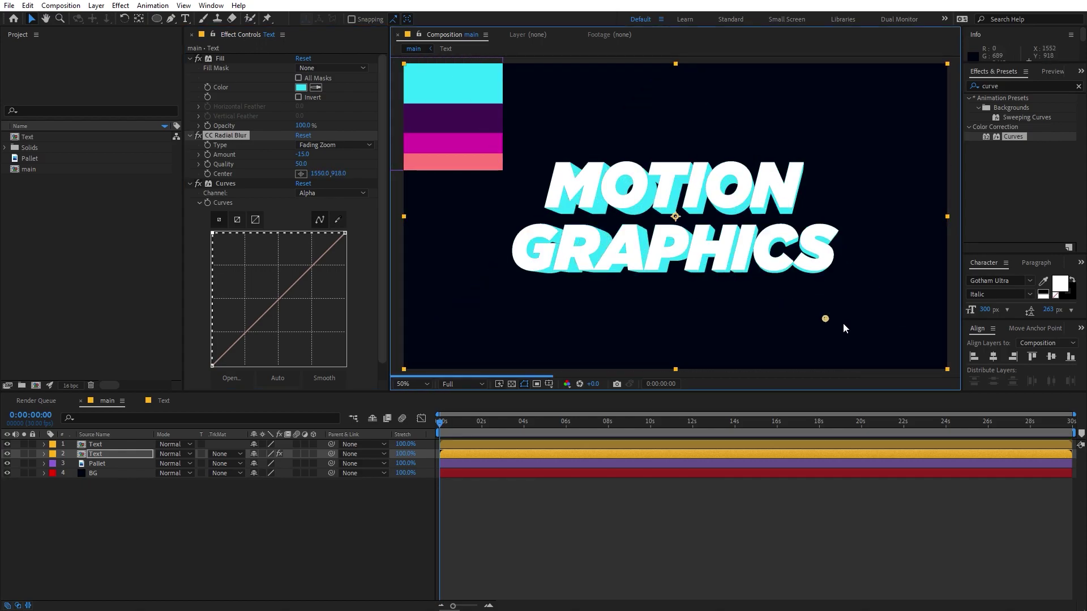
pyautogui.press(',')
pyautogui.moveTo(759, 272); pyautogui.dragTo(810, 293)
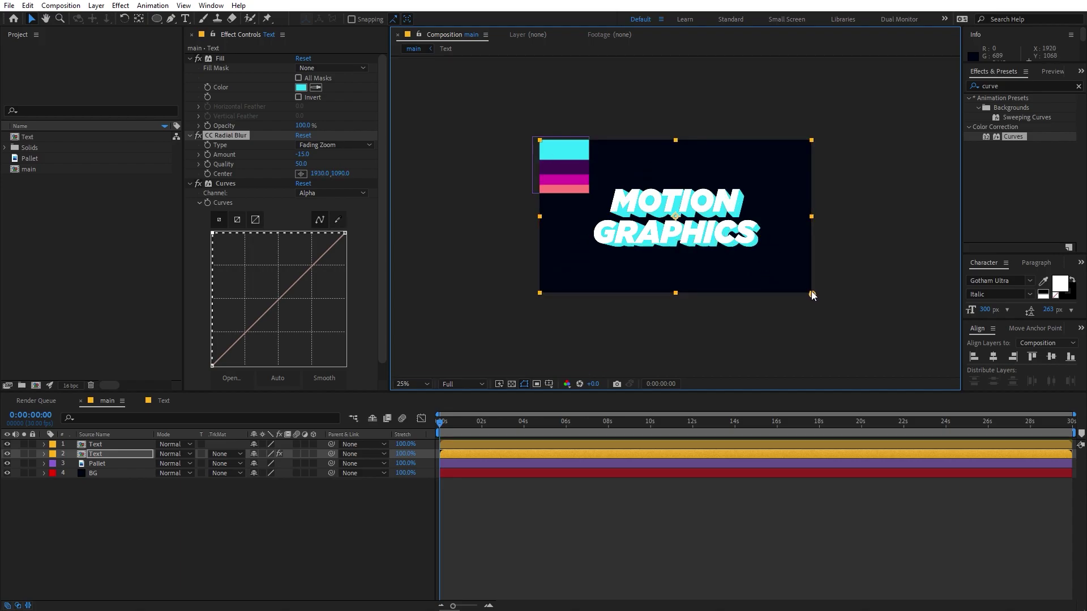
pyautogui.press('.')
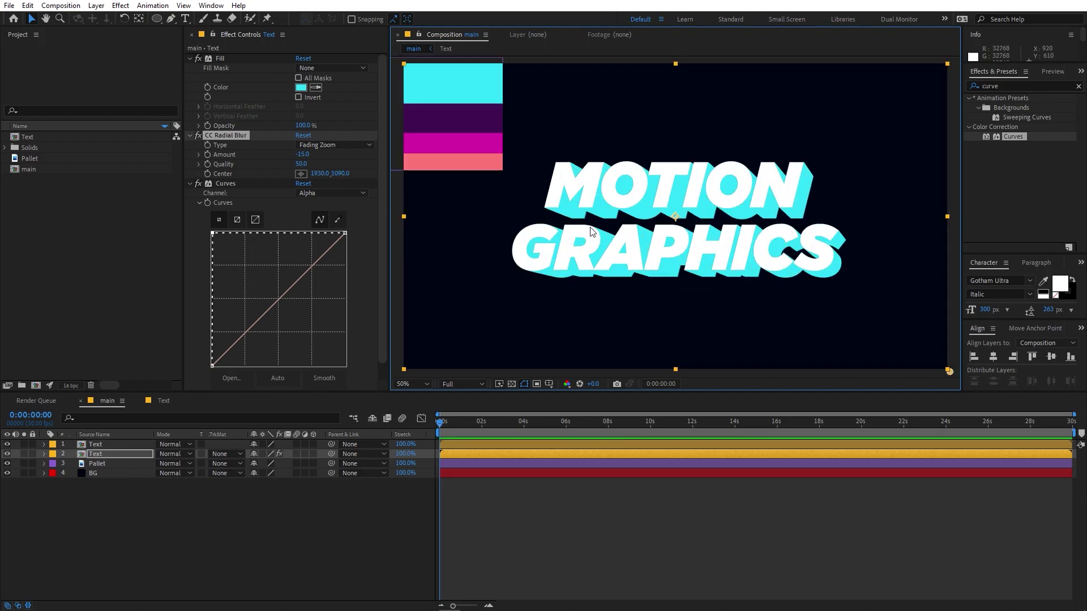
pyautogui.moveTo(306, 156); pyautogui.dragTo(303, 159)
pyautogui.click(303, 154)
# Set the blur Amount to -5, then duplicate that Text layer.
pyautogui.write('-5')
pyautogui.press('Return')
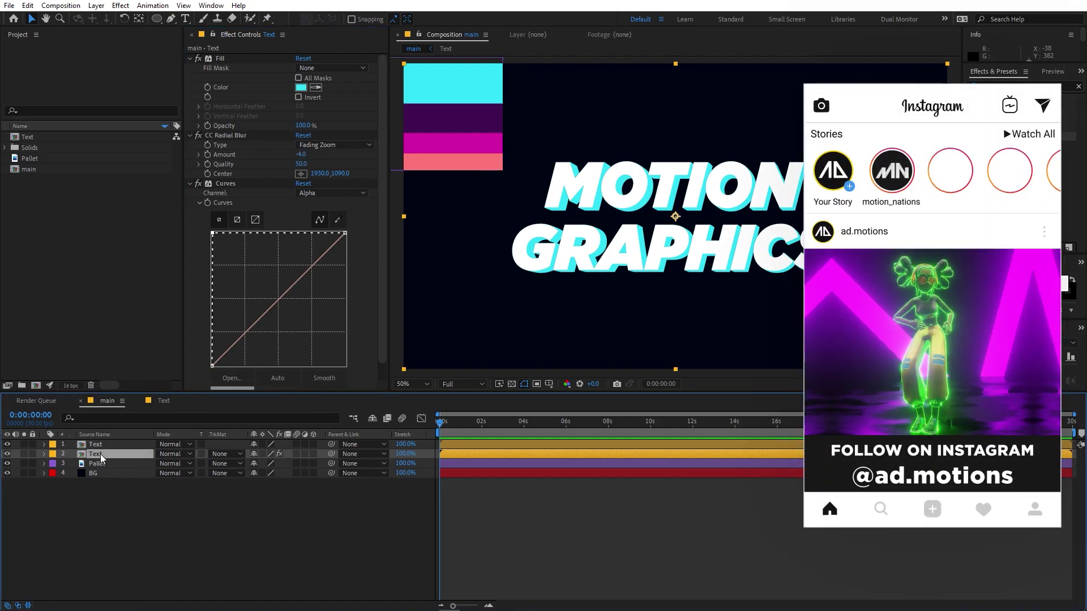
pyautogui.hotkey('ctrl', 'd')
pyautogui.click(97, 463)
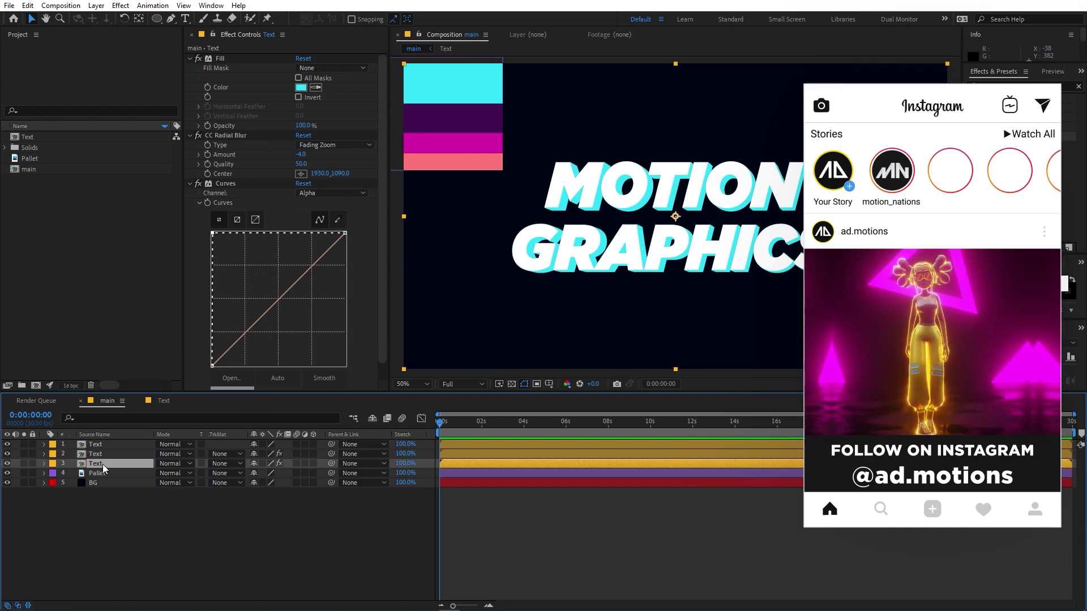
# Give the new copy a purple fill and a radial blur Amount of -10.
pyautogui.click(316, 87)
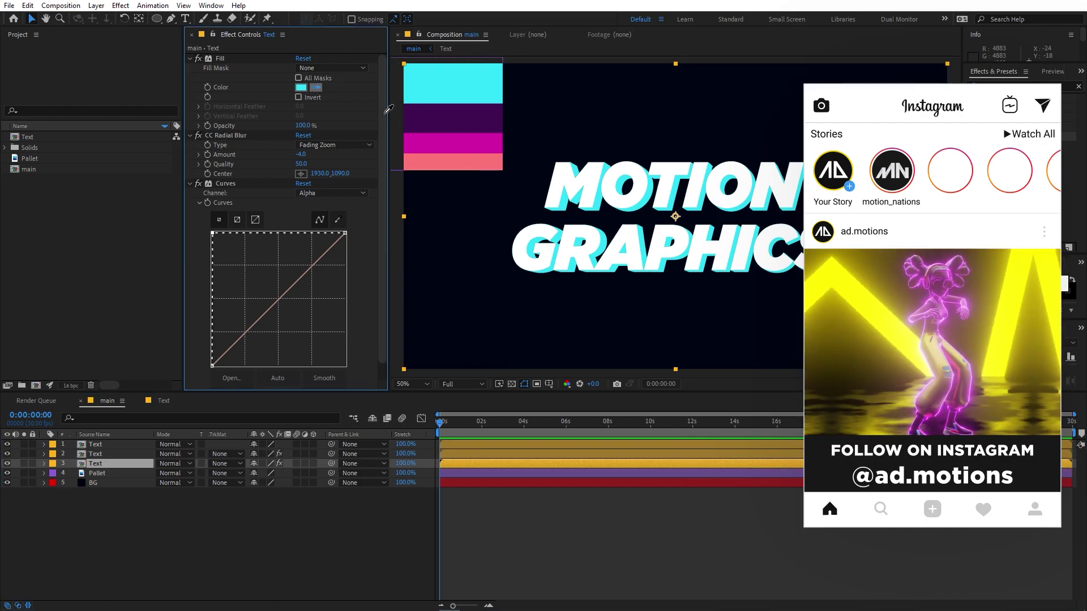
pyautogui.click(456, 108)
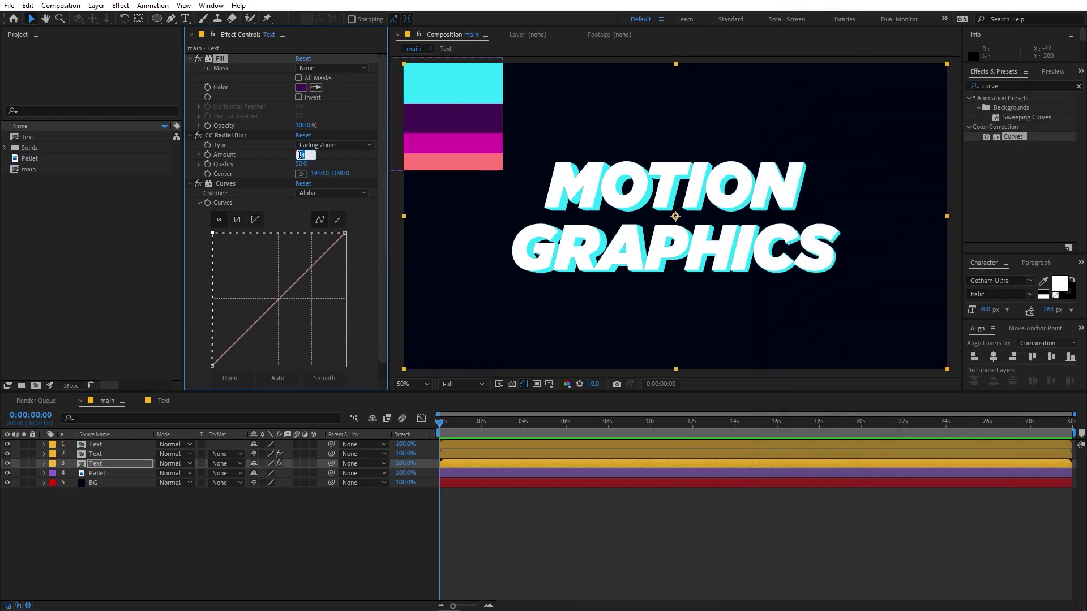
pyautogui.click(306, 155)
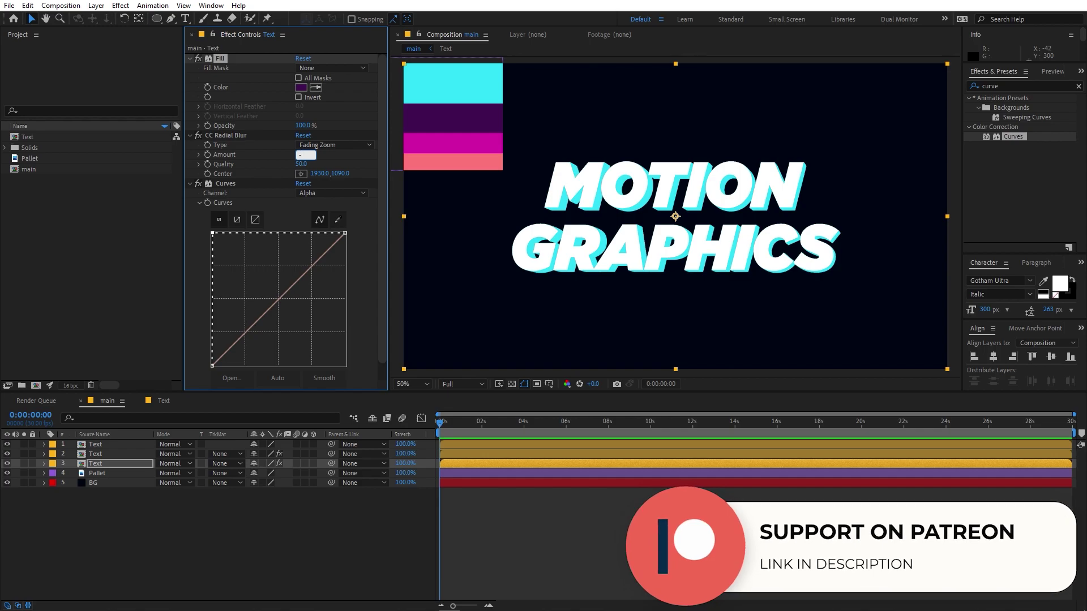
pyautogui.write('-10')
pyautogui.press('Return')
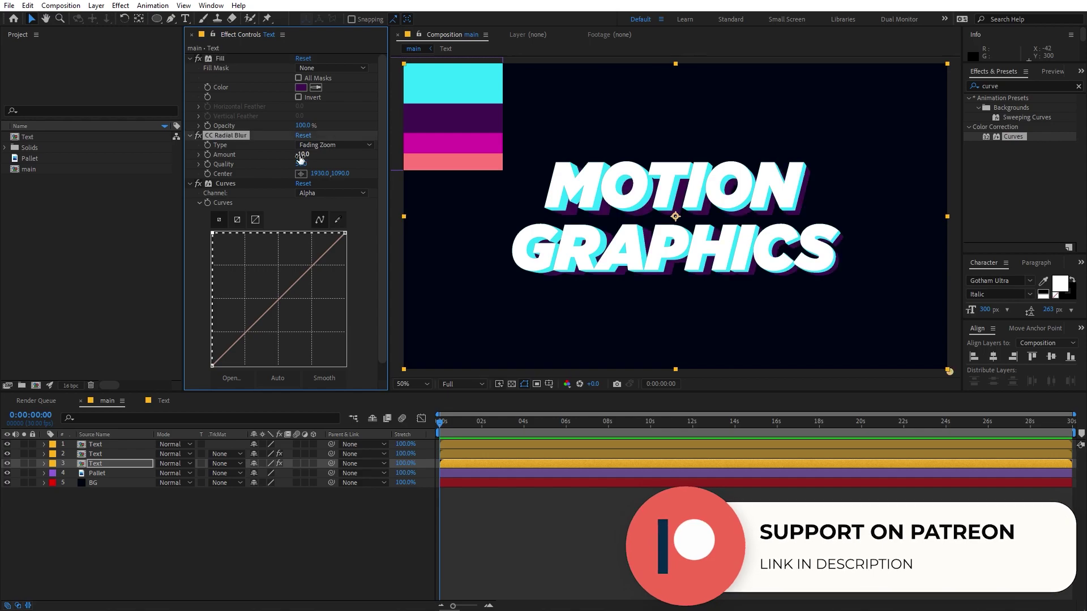
# Duplicate the purple blurred Text layer for another extrusion copy.
pyautogui.click(102, 464)
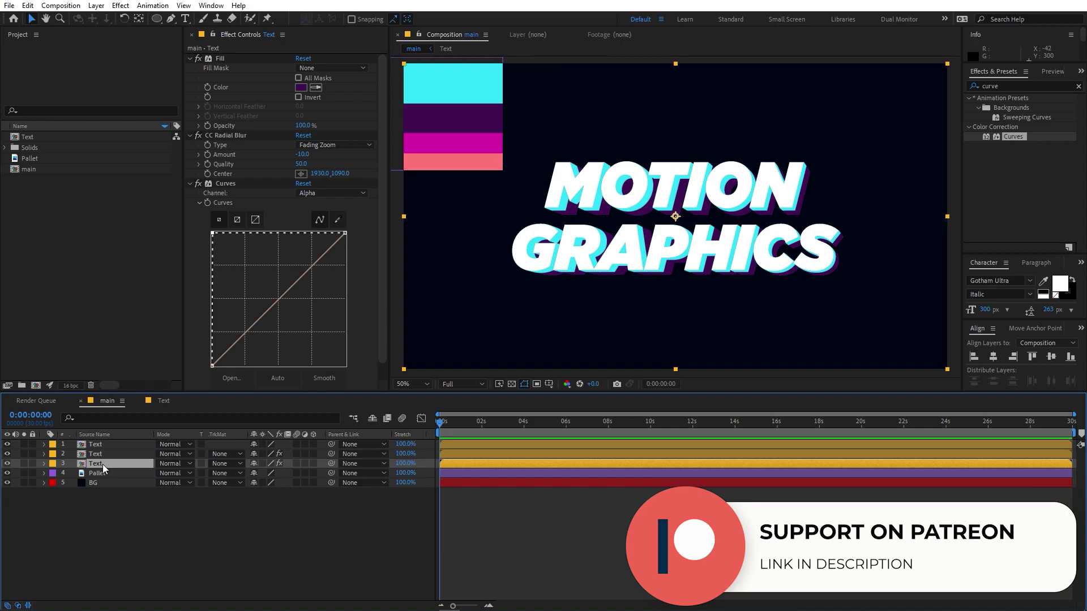
pyautogui.hotkey('ctrl', 'd')
pyautogui.click(315, 89)
# Fill the new copy with the magenta swatch and set its radial blur Amount to -15.
pyautogui.click(458, 145)
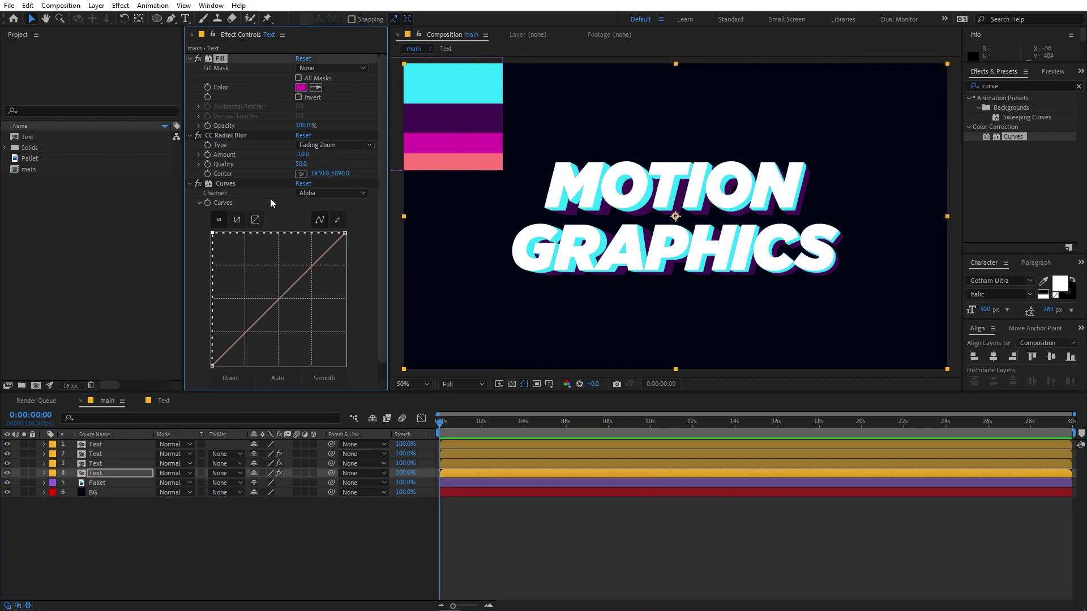
pyautogui.click(303, 154)
pyautogui.write('-15')
pyautogui.press('Return')
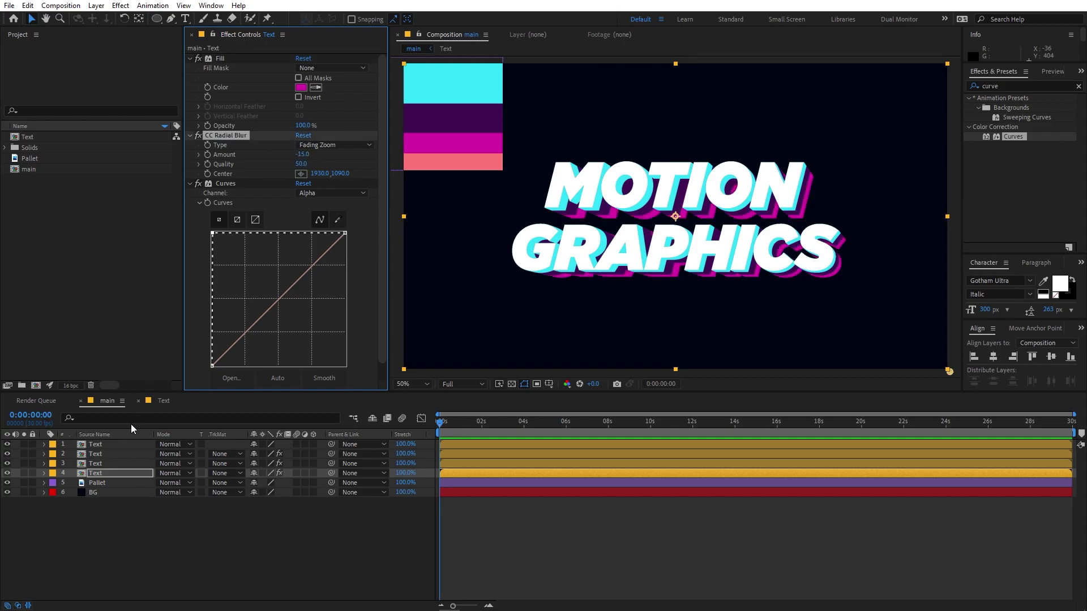
# Duplicate the magenta layer and give the copy a salmon fill with blur Amount -20.
pyautogui.click(107, 476)
pyautogui.hotkey('ctrl', 'd')
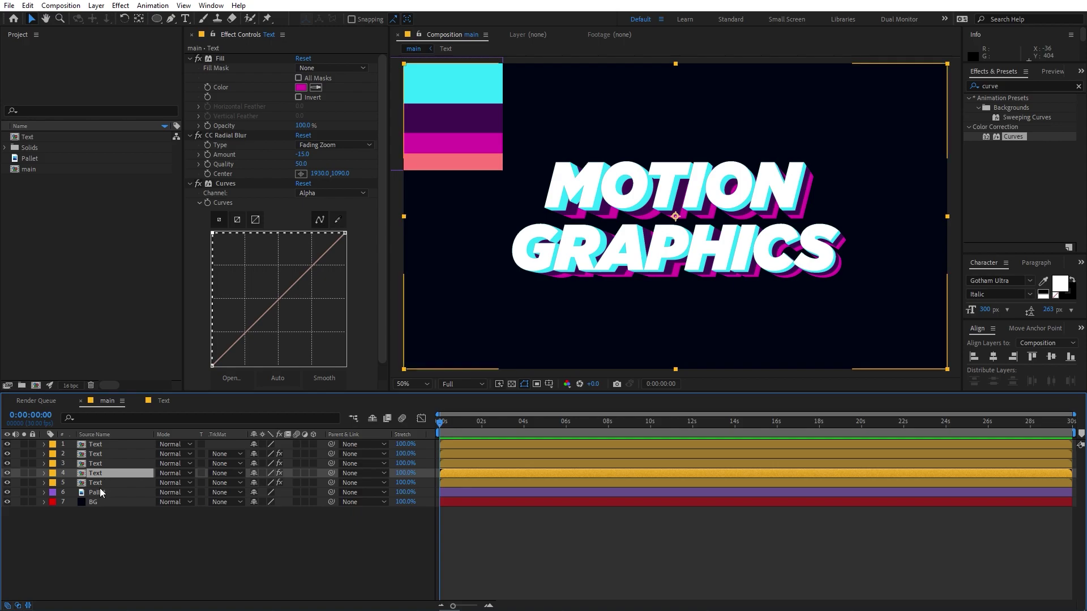
pyautogui.click(101, 484)
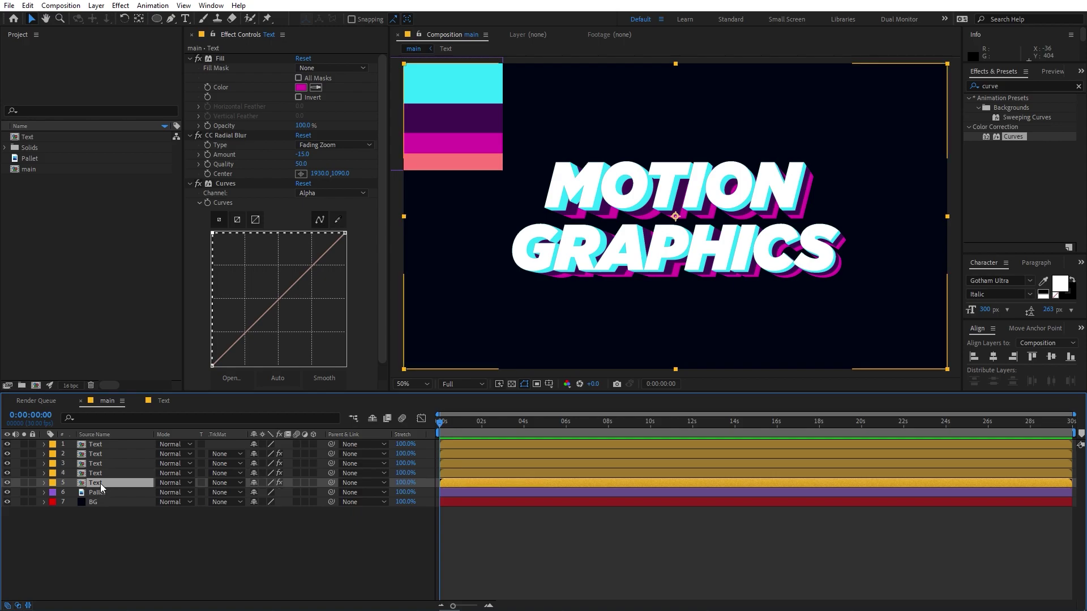
pyautogui.click(316, 87)
pyautogui.click(446, 161)
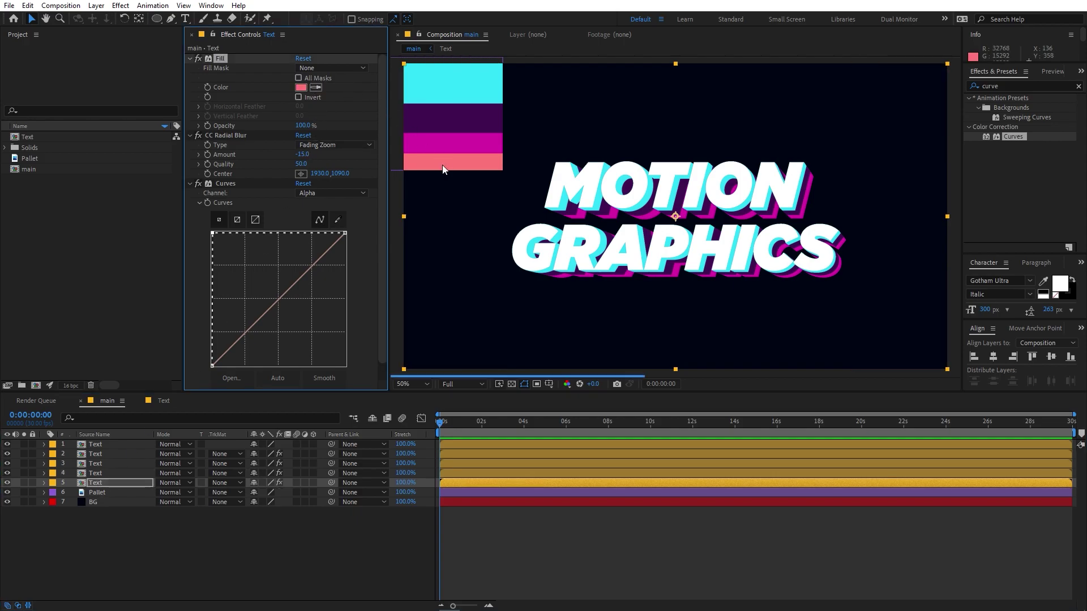
pyautogui.click(305, 154)
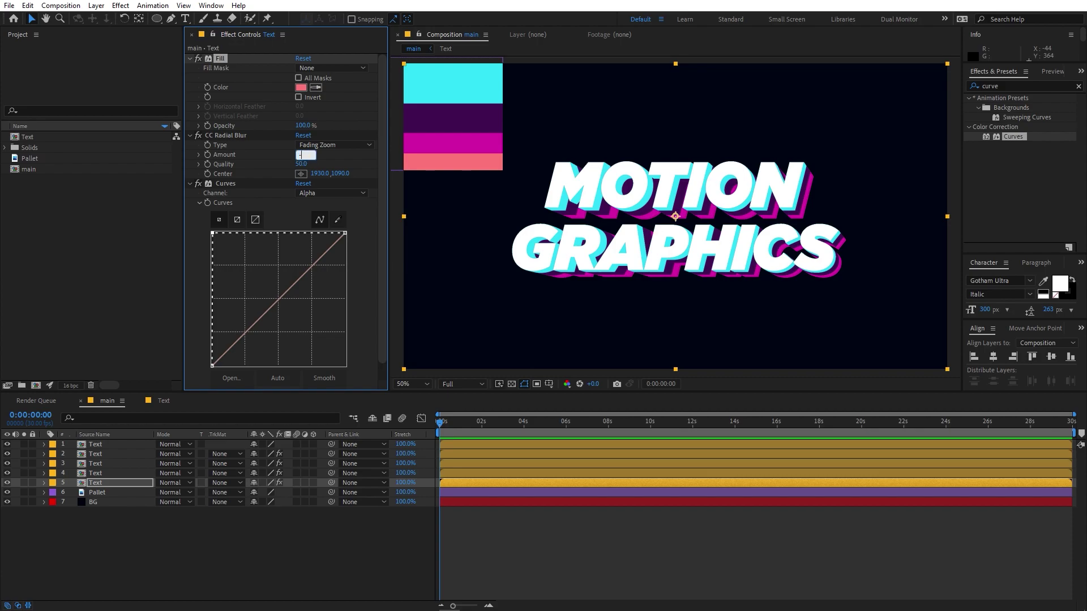
pyautogui.press('Return')
pyautogui.click(708, 544)
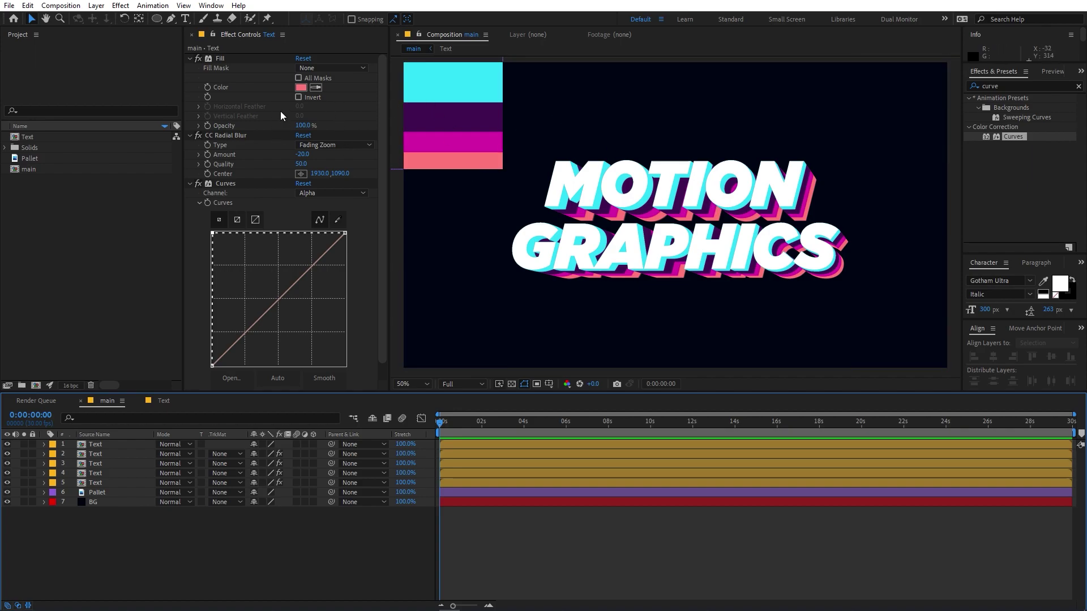
pyautogui.click(101, 444)
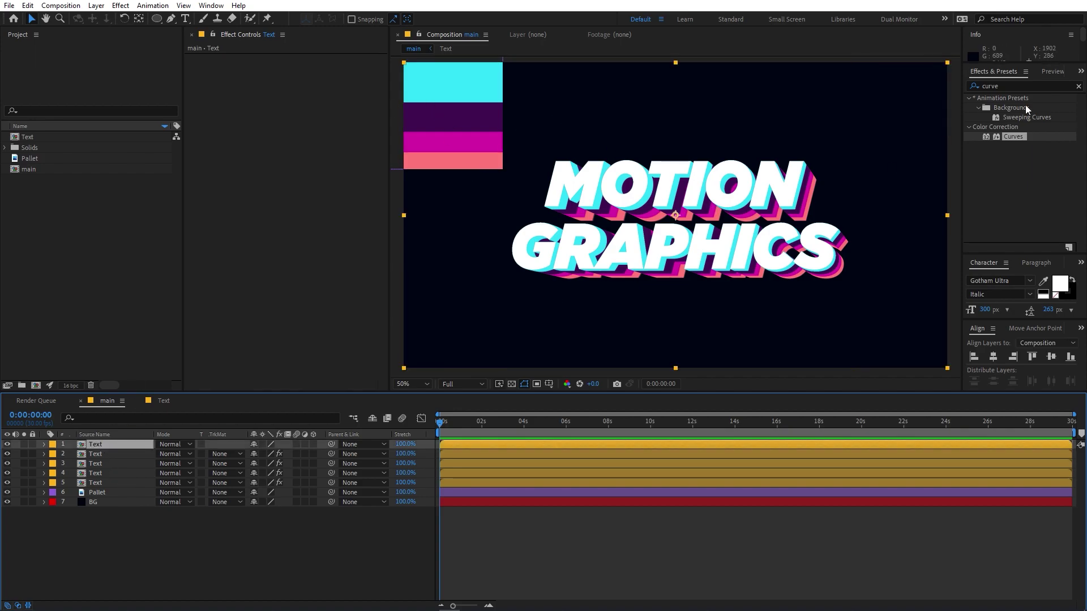
# Add a Drop Shadow at 75% opacity to the front Text layer.
pyautogui.hotkey('ctrl', '5')
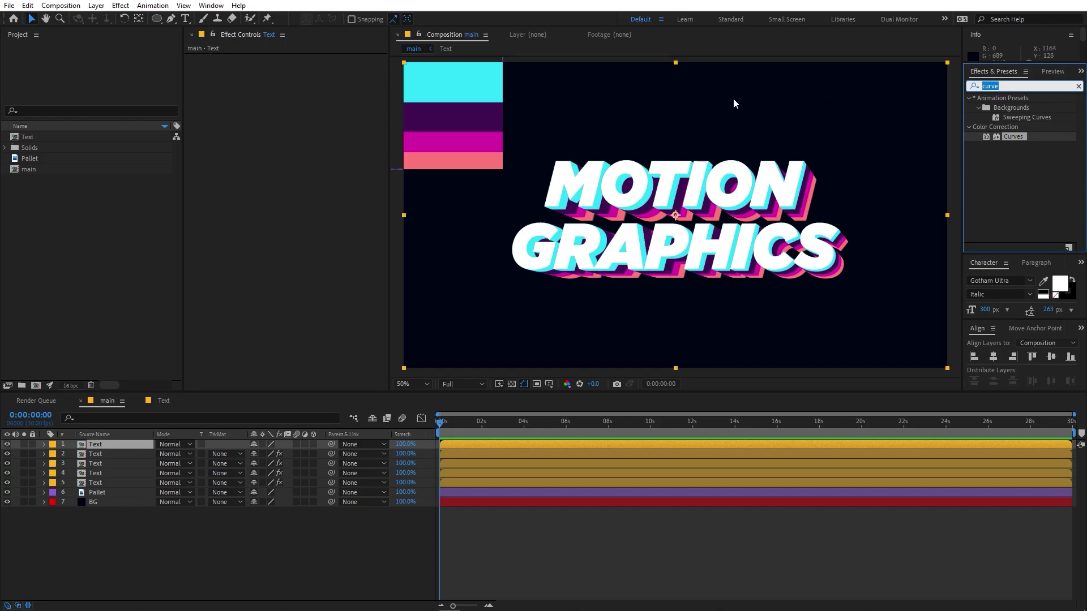
pyautogui.write('drop')
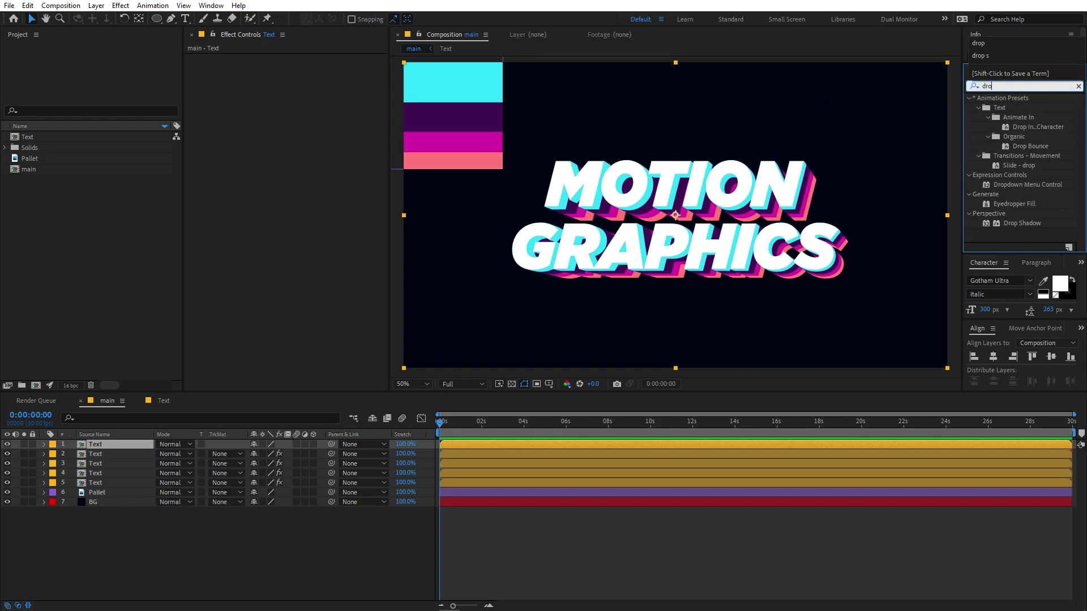
pyautogui.moveTo(1017, 224); pyautogui.dragTo(95, 452)
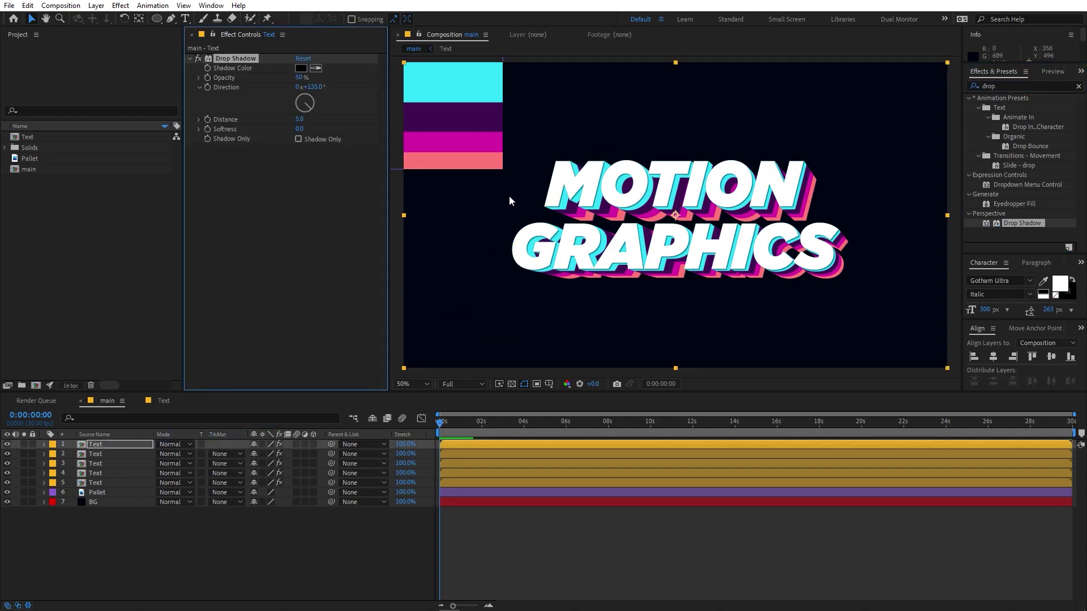
pyautogui.scroll(4, 616, 168)
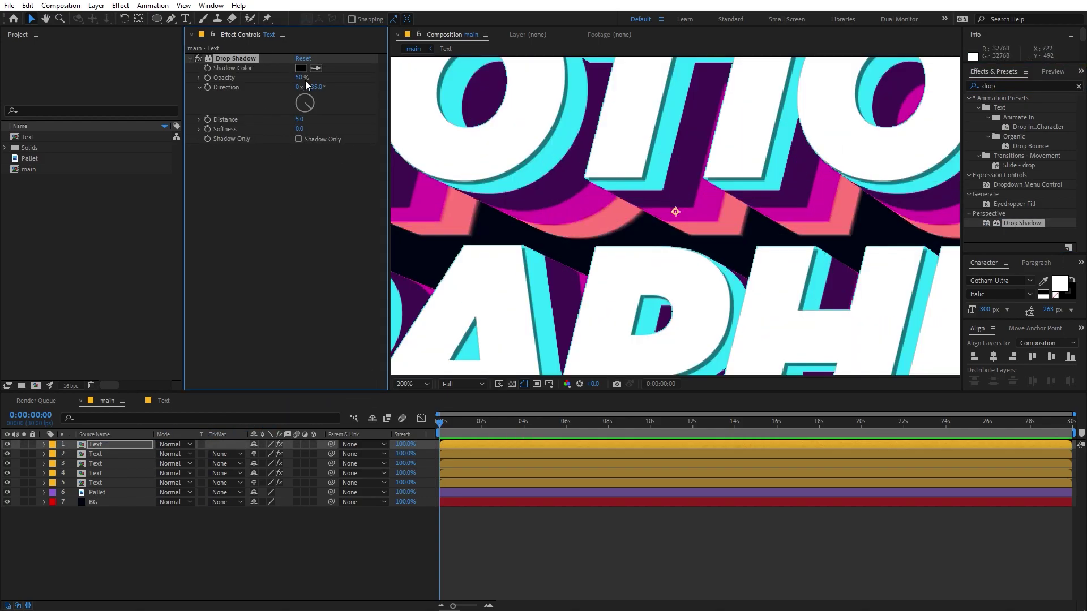
pyautogui.moveTo(301, 78); pyautogui.dragTo(657, 76)
pyautogui.scroll(-4, 657, 77)
pyautogui.hotkey('ctrl', 'z')
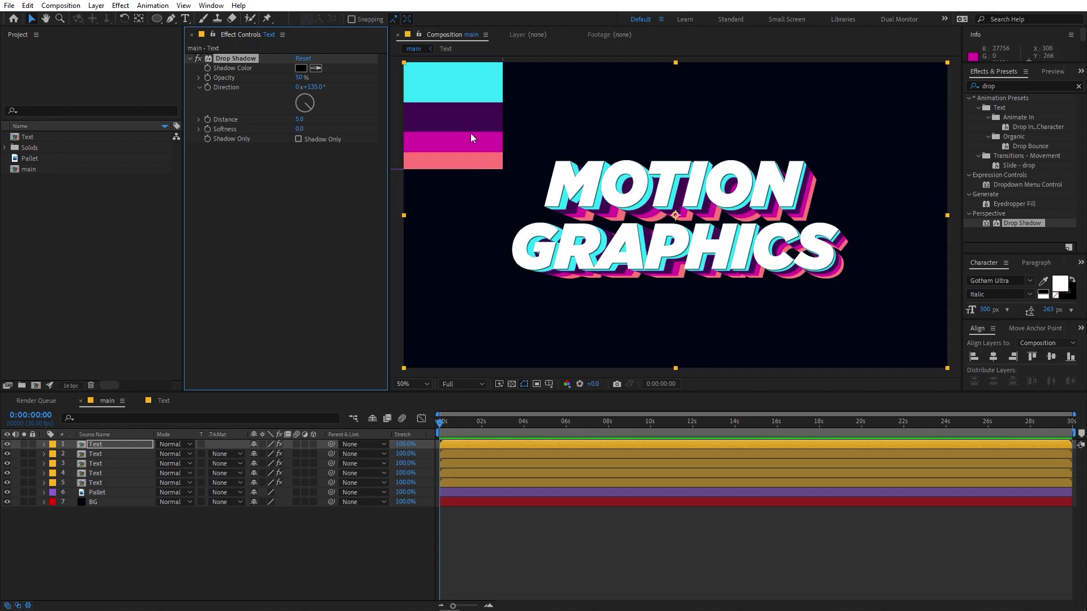
pyautogui.click(298, 78)
pyautogui.write('75')
pyautogui.press('Return')
# Delete the Pallet colour swatch layer and open the Text composition.
pyautogui.click(708, 504)
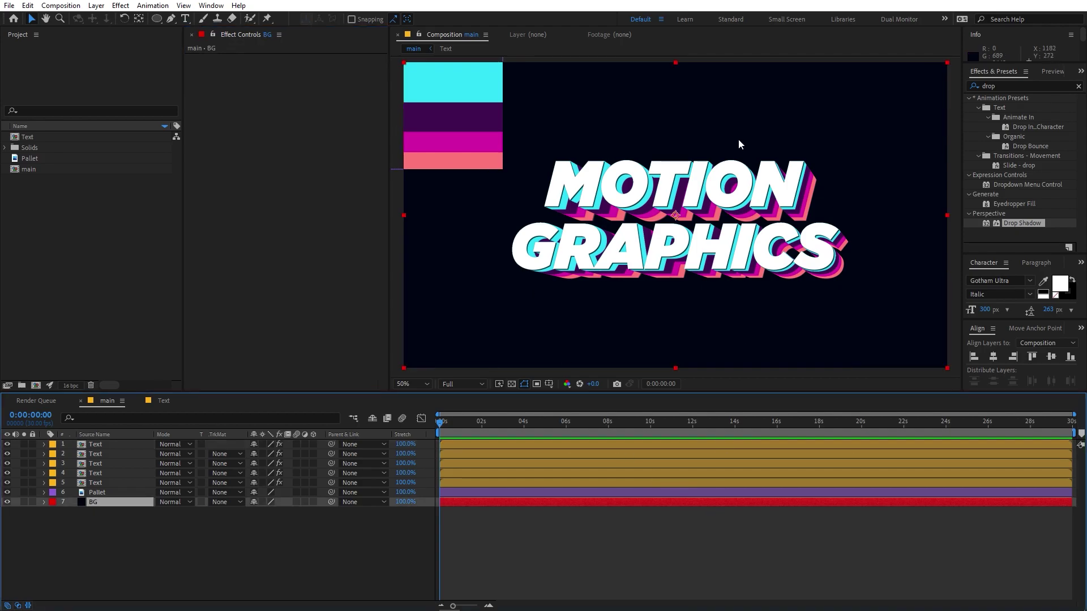
pyautogui.click(97, 493)
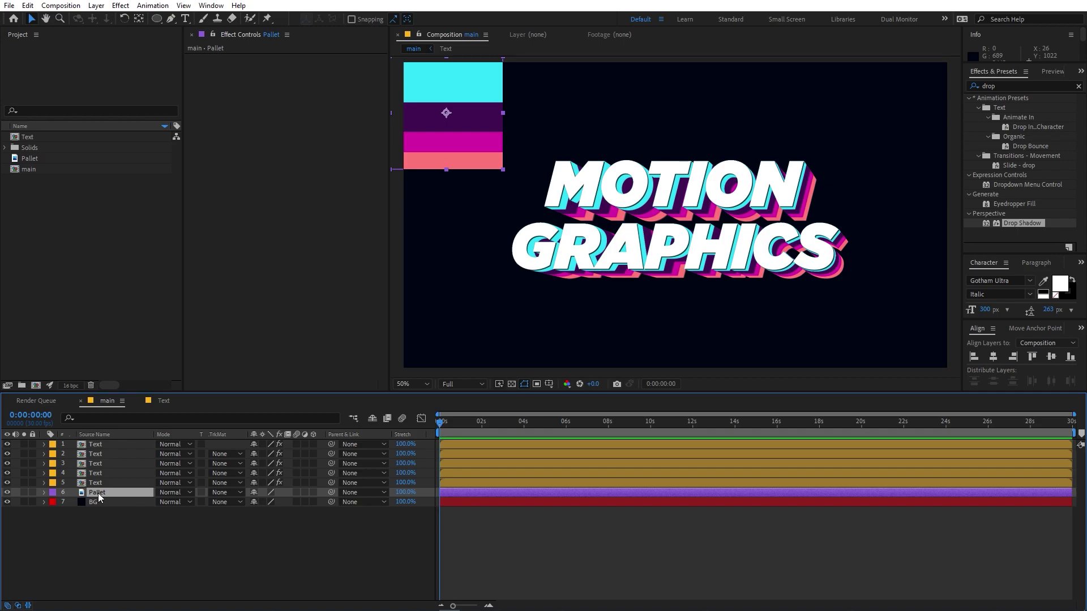
pyautogui.press('Delete')
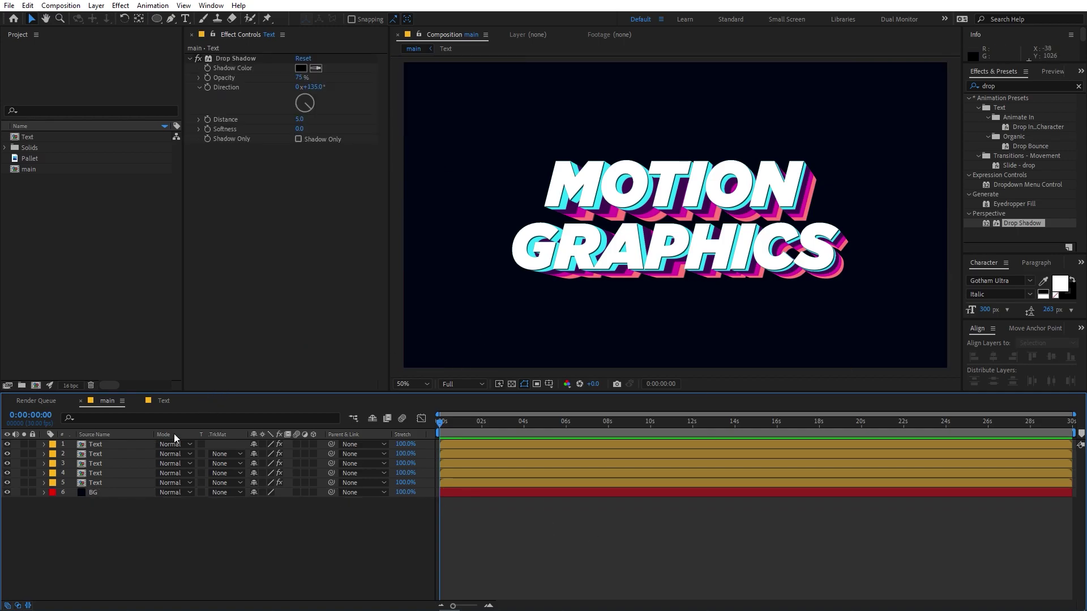
pyautogui.click(161, 402)
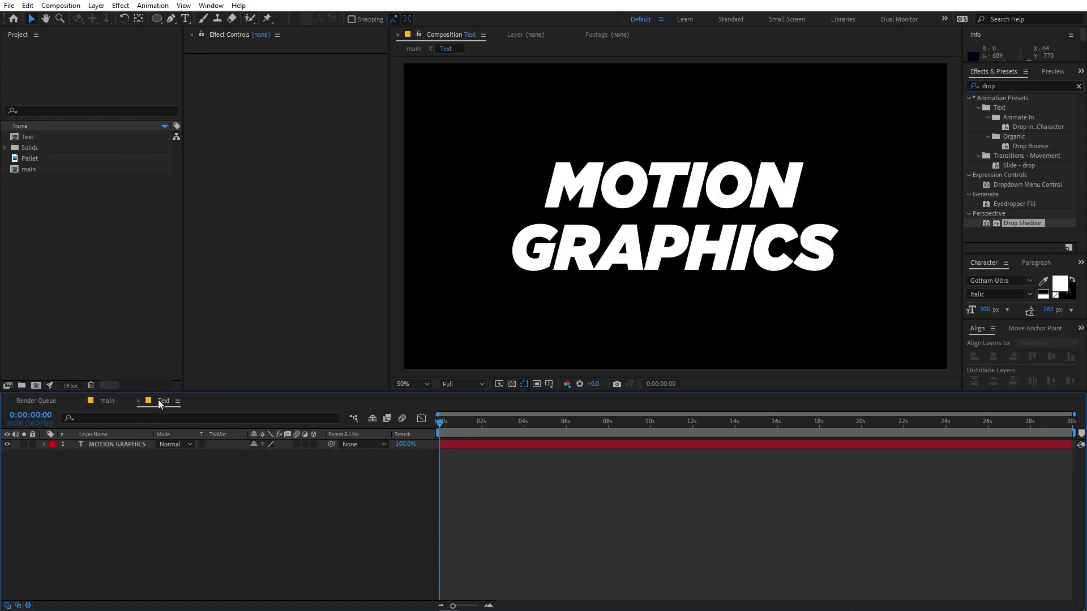
# Add a text animator with Scale, Position and Rotation to the MOTION GRAPHICS layer.
pyautogui.click(99, 444)
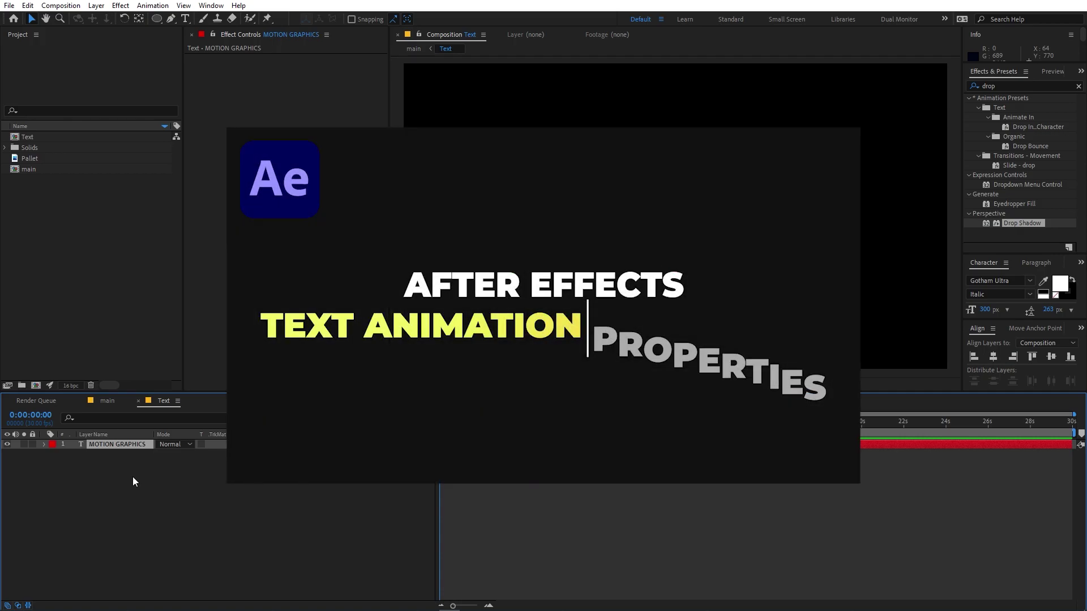
pyautogui.click(45, 445)
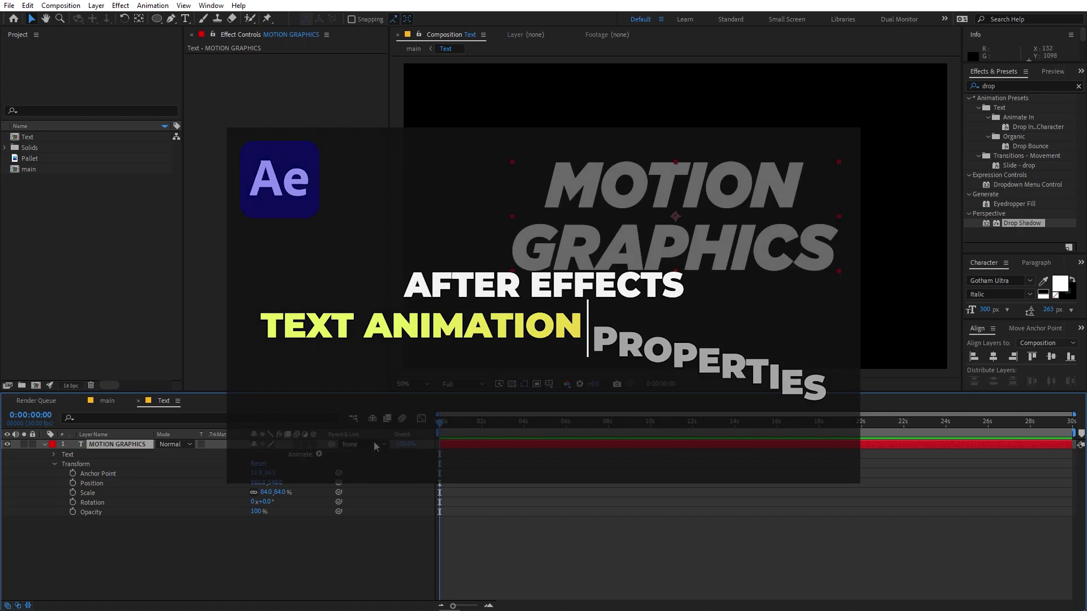
pyautogui.click(319, 454)
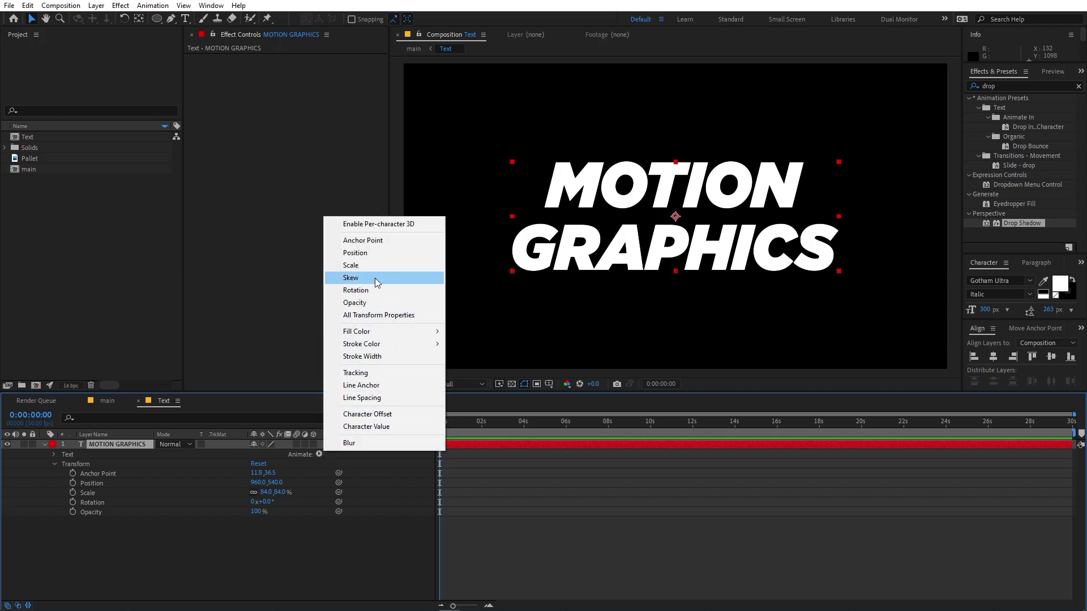
pyautogui.click(368, 265)
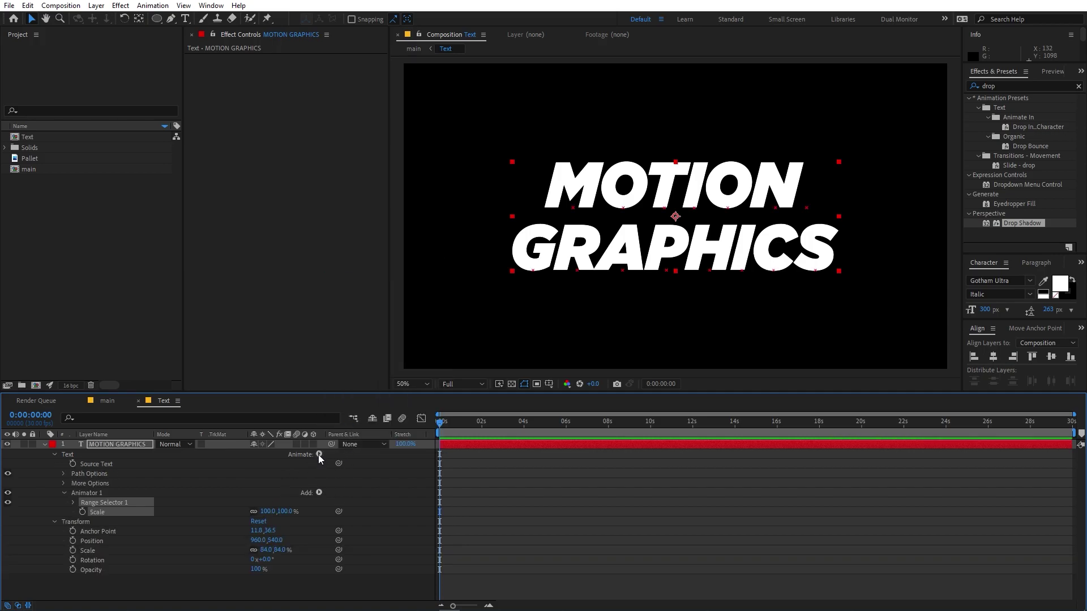
pyautogui.click(318, 454)
pyautogui.click(353, 253)
pyautogui.click(319, 454)
pyautogui.click(353, 291)
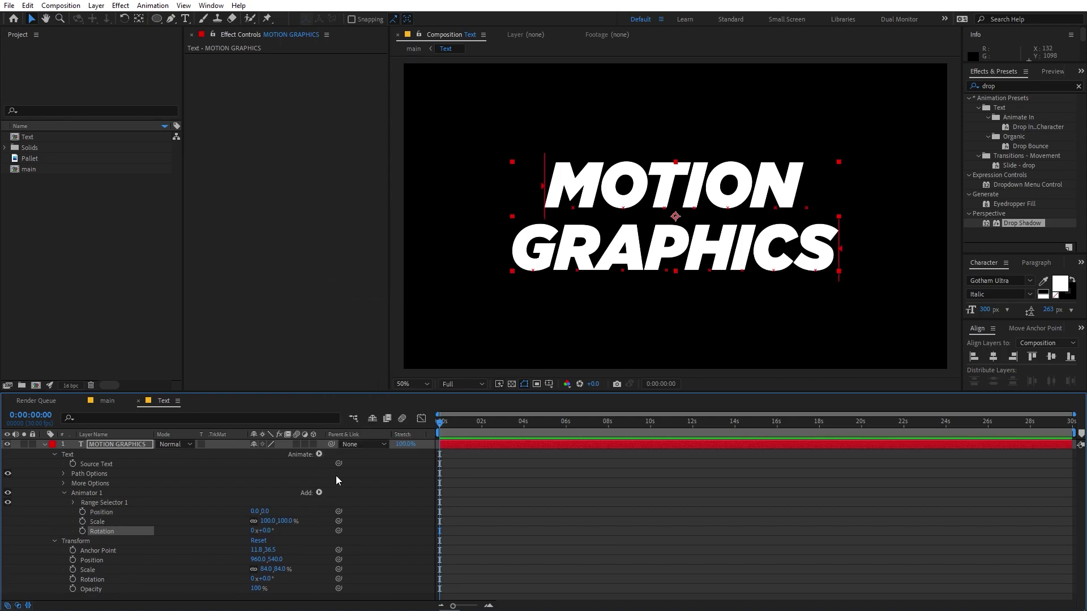
# Set Animator 1's Scale to 0% and reveal Range Selector 1's Start, End and Offset.
pyautogui.click(368, 490)
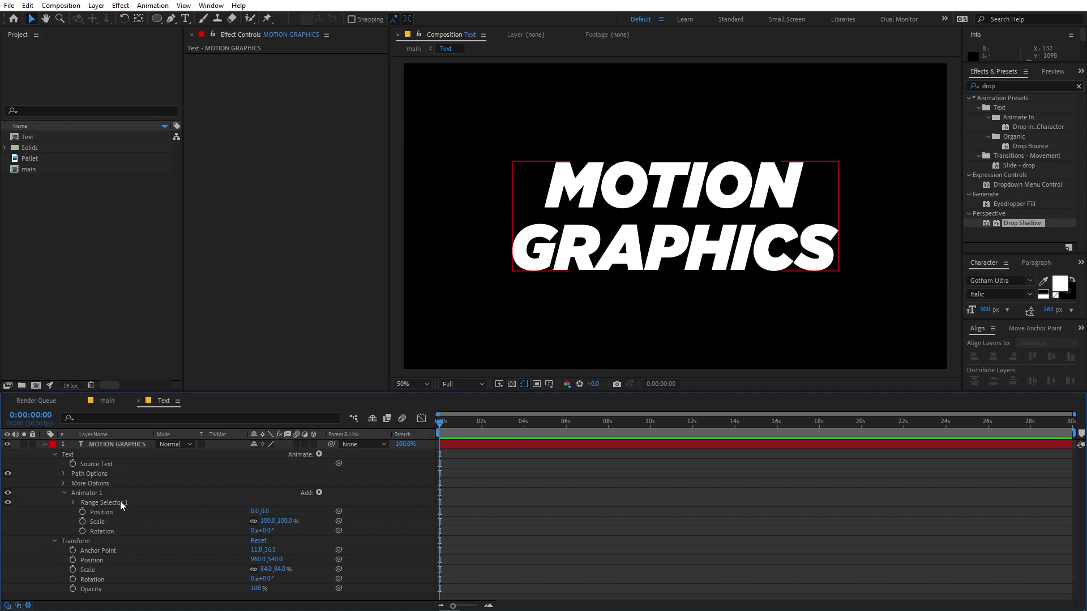
pyautogui.click(268, 522)
pyautogui.press('Return')
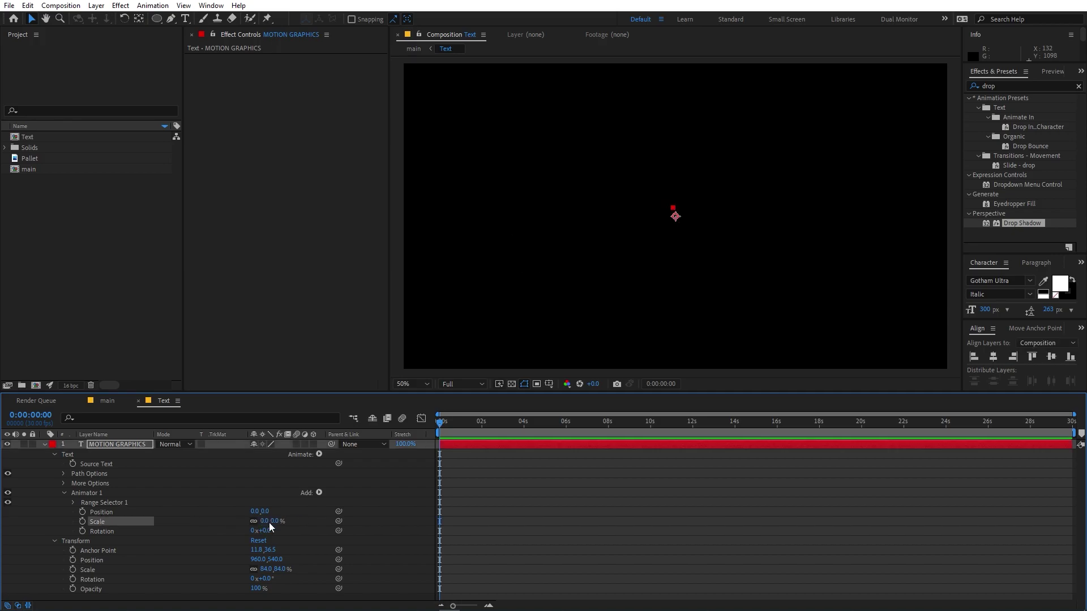
pyautogui.click(97, 504)
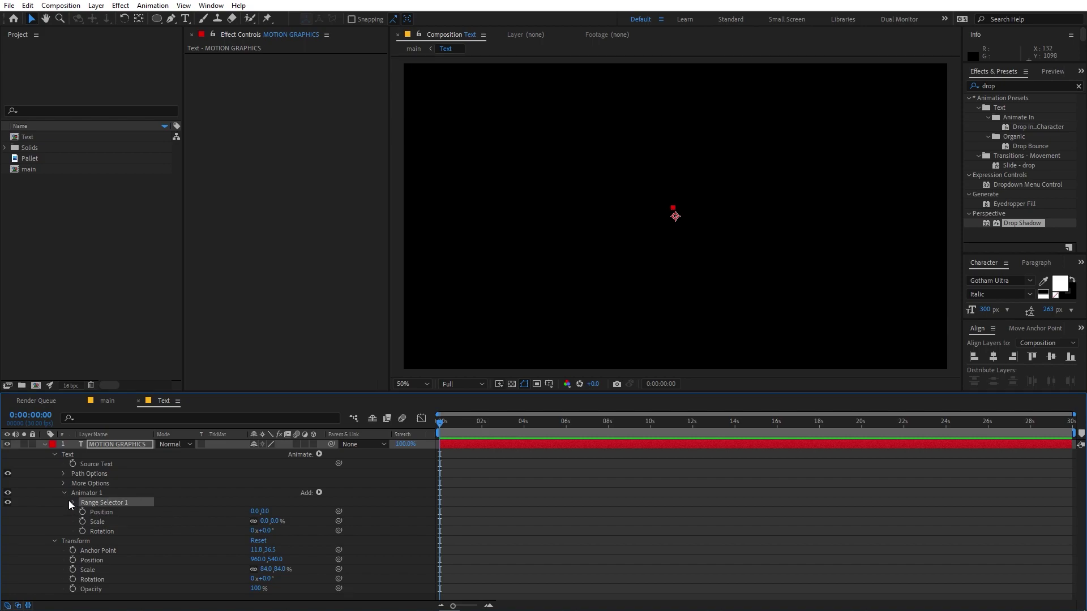
pyautogui.click(72, 503)
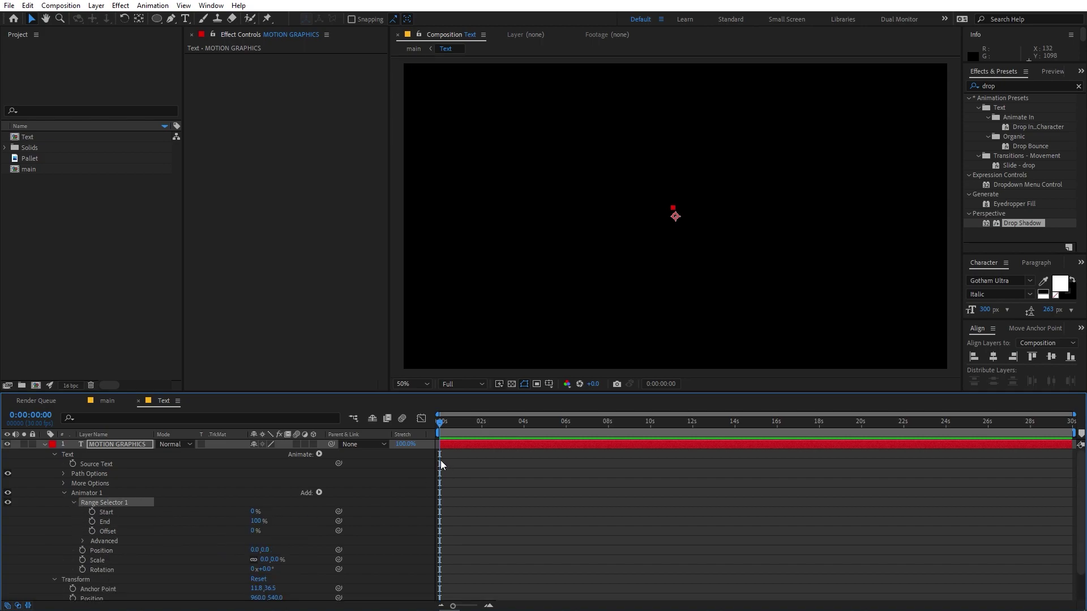
# Keyframe the range selector Offset from -100% at the start to 100% at 2 seconds.
pyautogui.click(252, 531)
pyautogui.write('-100')
pyautogui.press('Return')
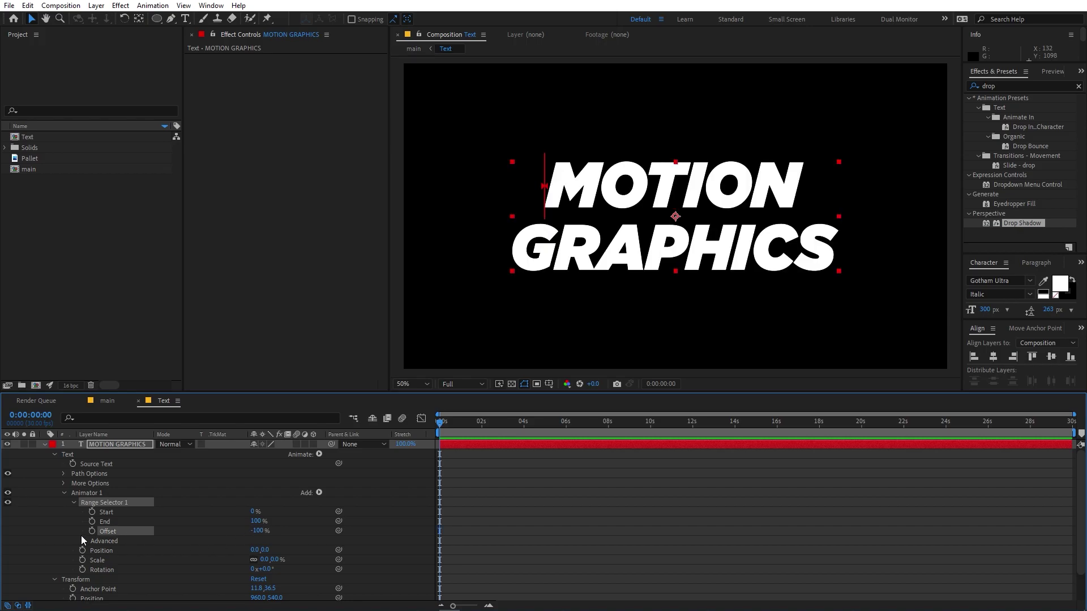
pyautogui.moveTo(453, 426); pyautogui.dragTo(483, 429)
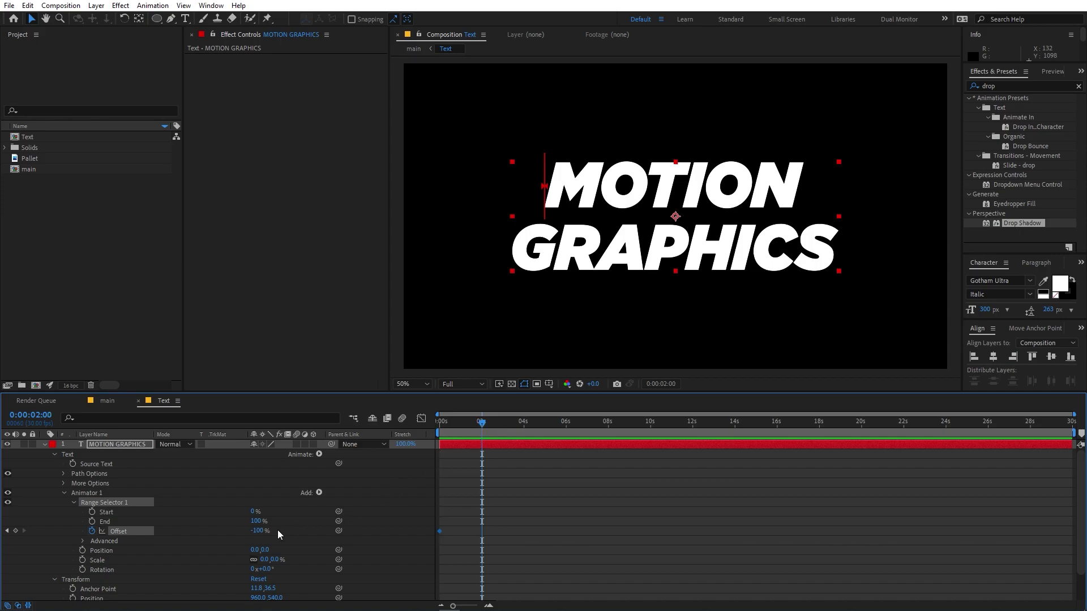
pyautogui.click(259, 531)
pyautogui.write('1')
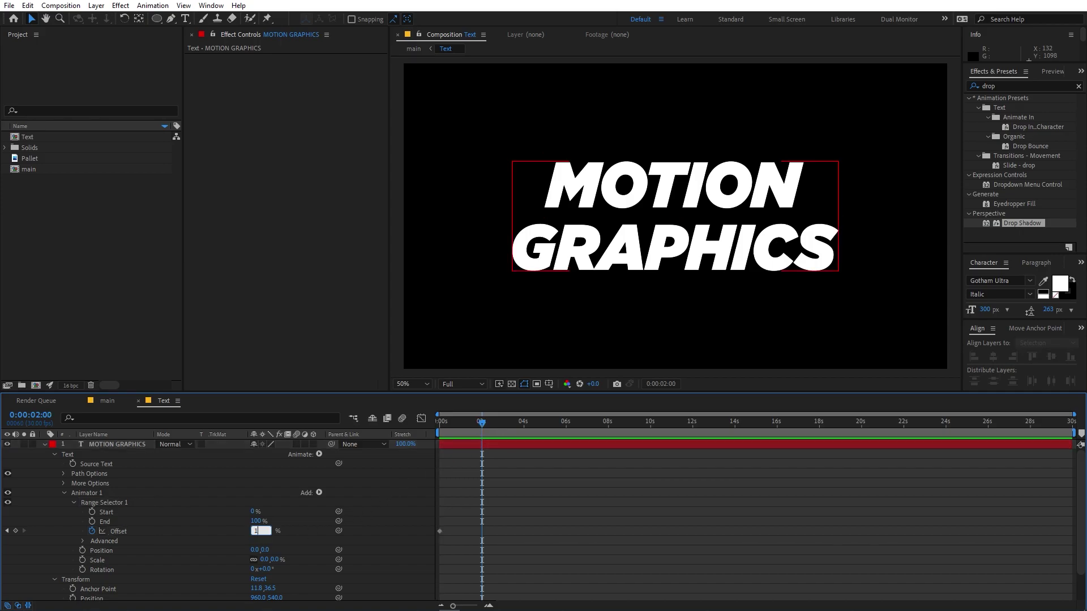
pyautogui.write('00')
pyautogui.press('Return')
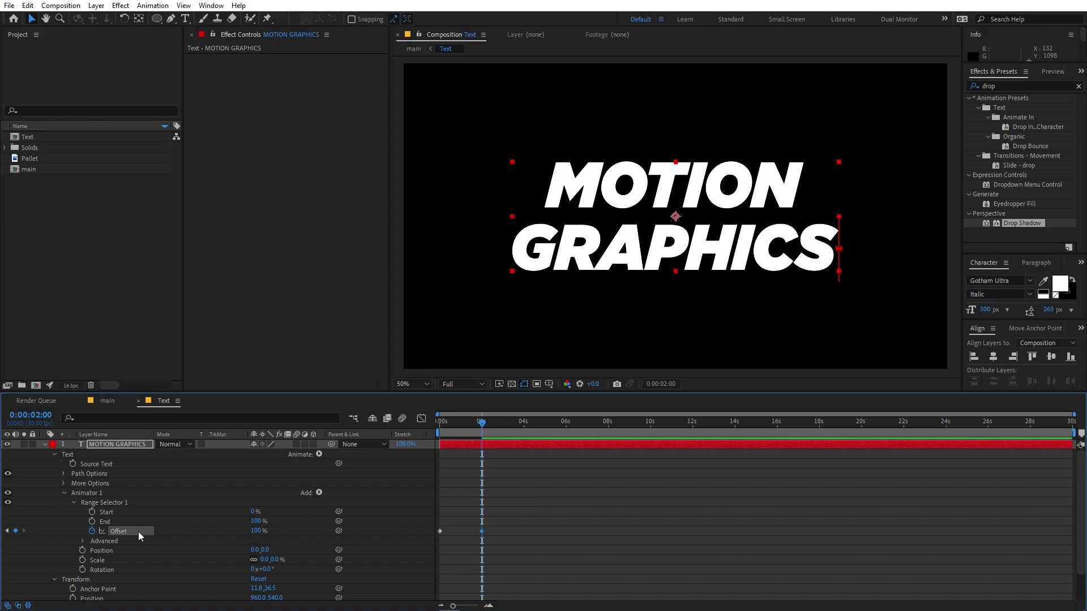
# Set the selector Shape to Ramp Up with Ease Low 100%, then select both Offset keyframes.
pyautogui.click(83, 541)
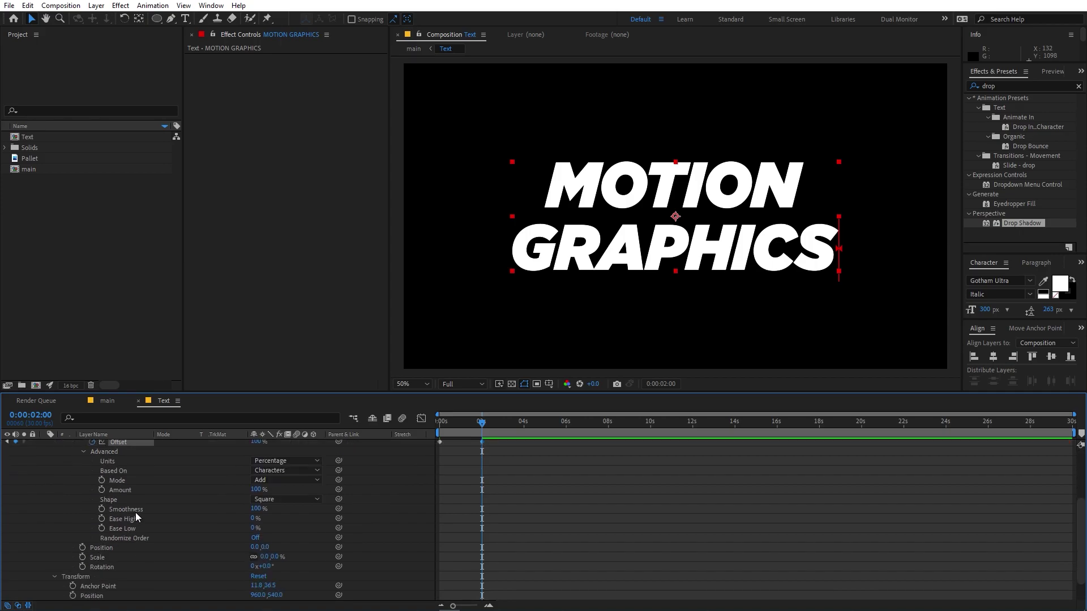
pyautogui.click(291, 529)
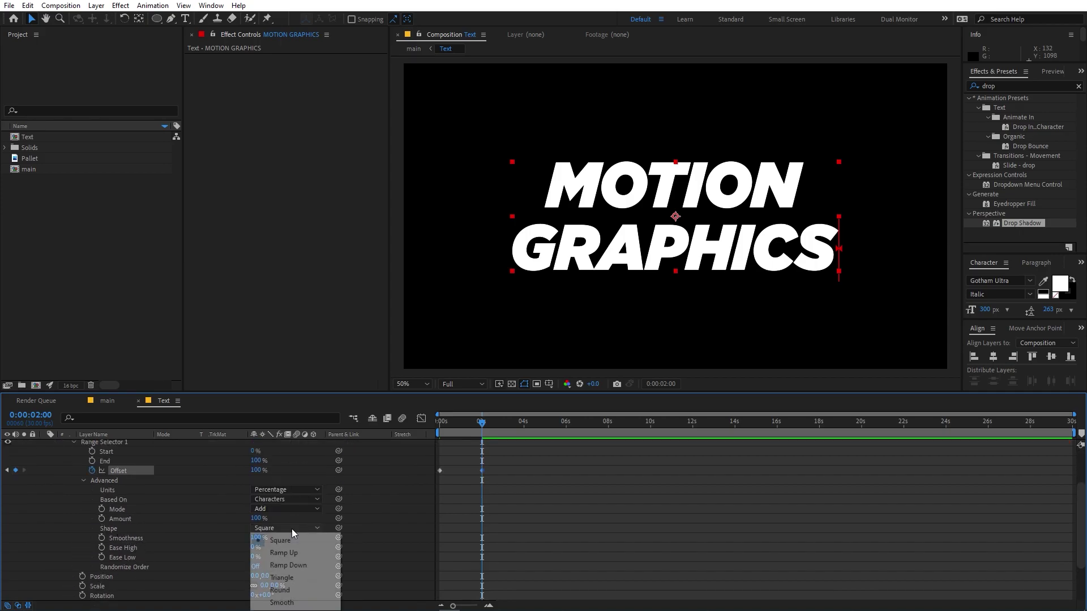
pyautogui.click(290, 553)
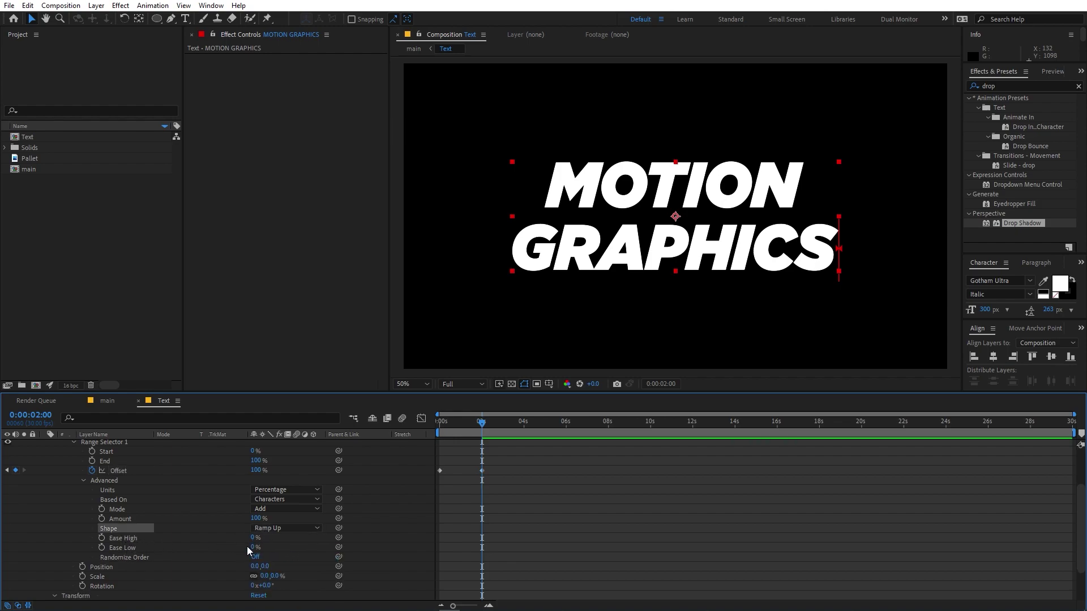
pyautogui.moveTo(254, 549); pyautogui.dragTo(302, 552)
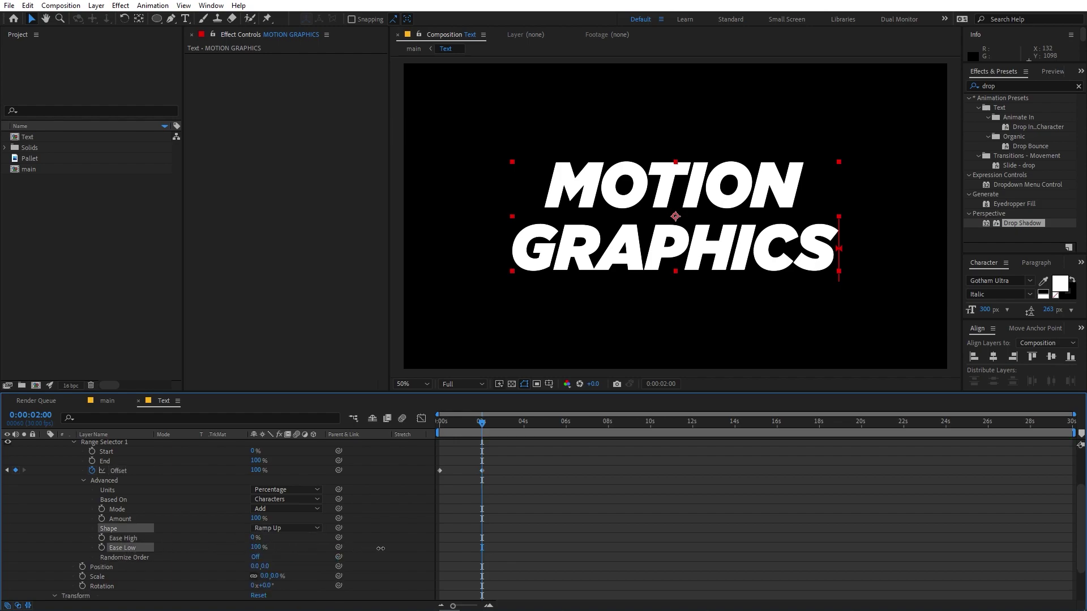
pyautogui.press('Home')
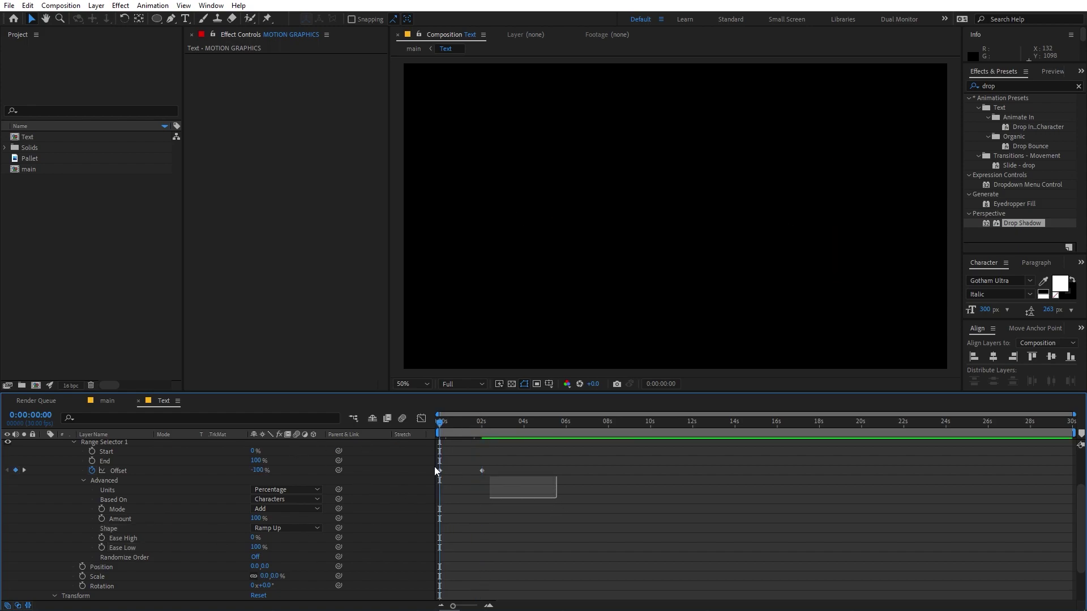
pyautogui.moveTo(436, 470); pyautogui.dragTo(418, 465)
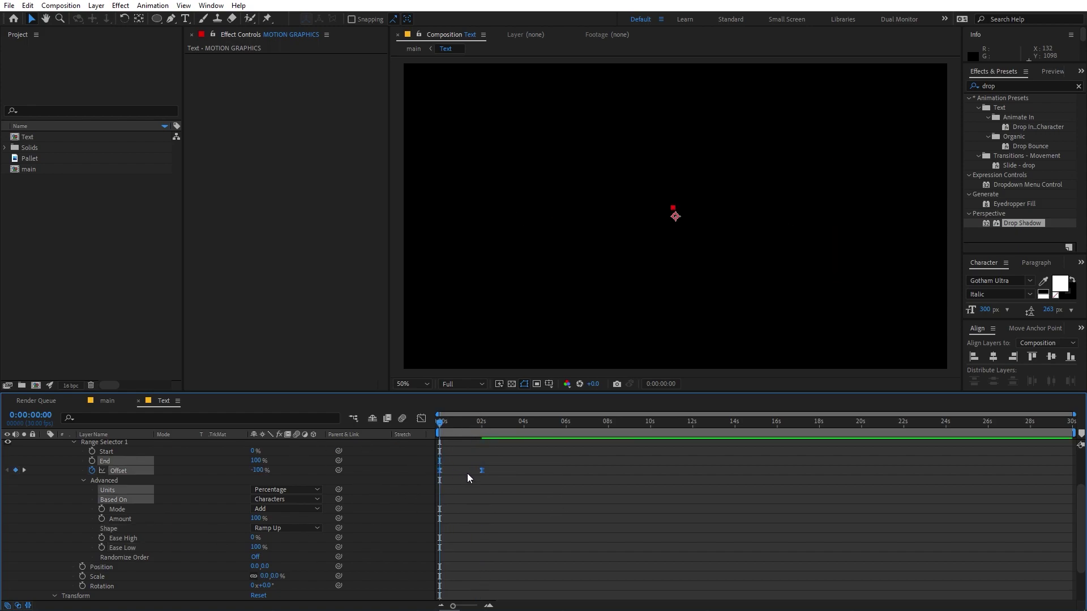
# Apply Easy Ease to the Offset keyframes and steepen the speed graph's early peak.
pyautogui.rightClick(483, 469)
pyautogui.moveTo(544, 461)
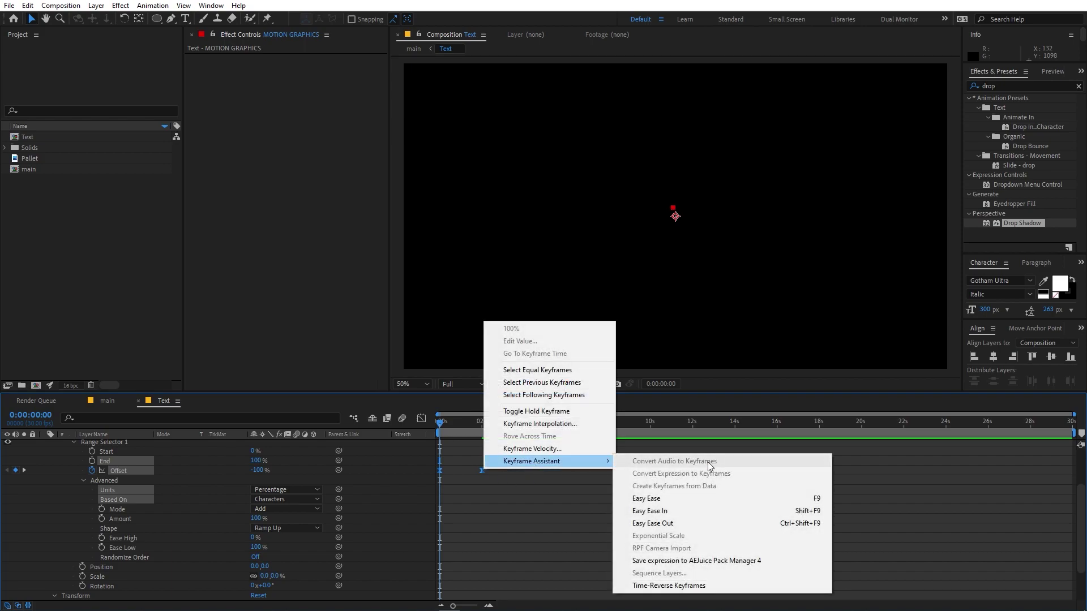
pyautogui.click(684, 503)
pyautogui.click(422, 418)
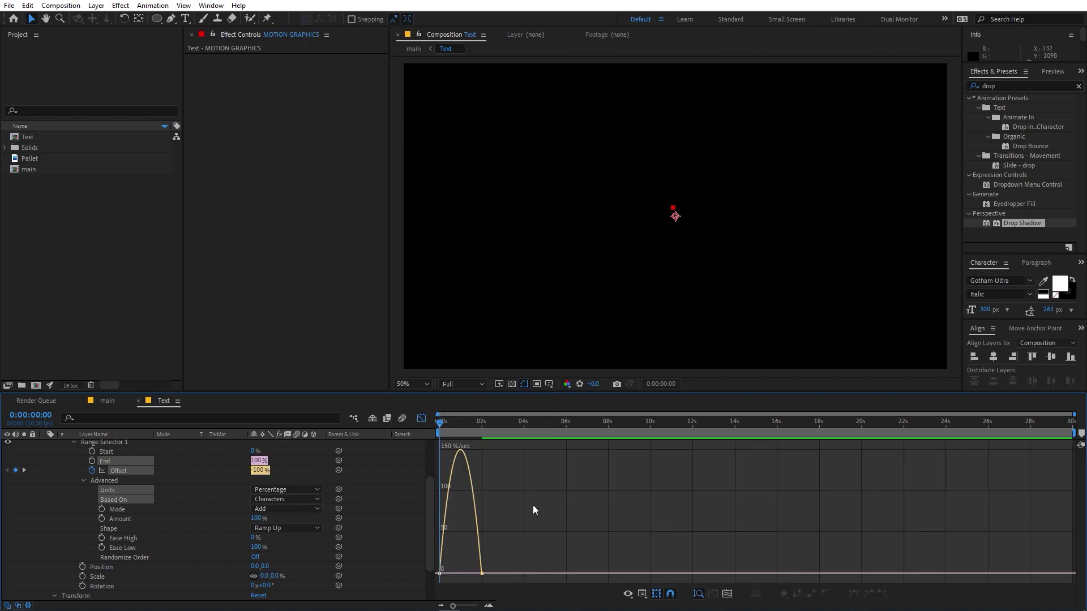
pyautogui.click(642, 593)
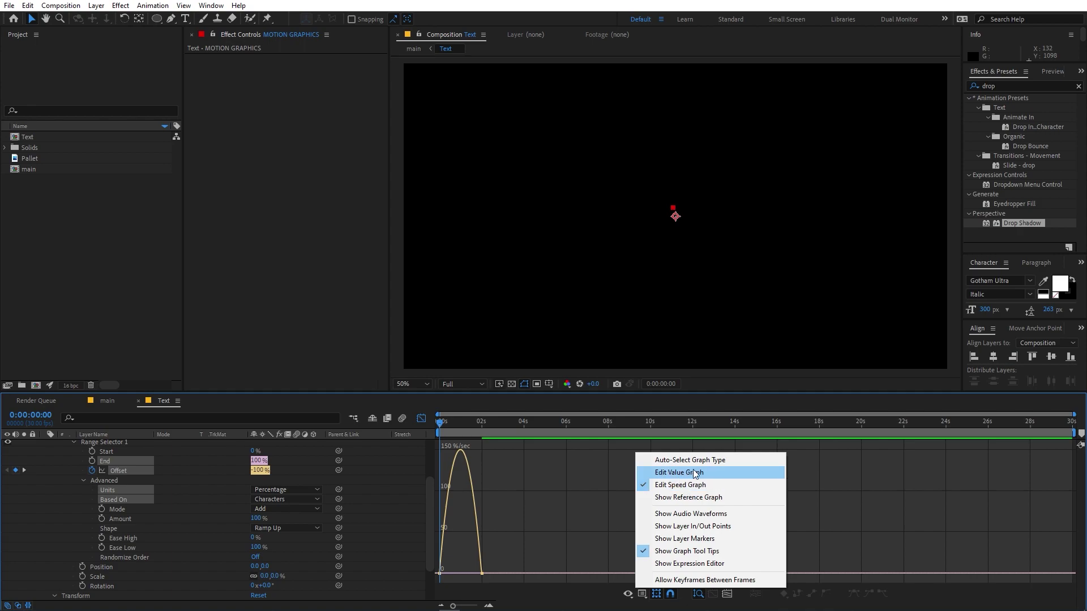
pyautogui.click(647, 484)
pyautogui.moveTo(522, 548); pyautogui.dragTo(461, 574)
pyautogui.press('space')
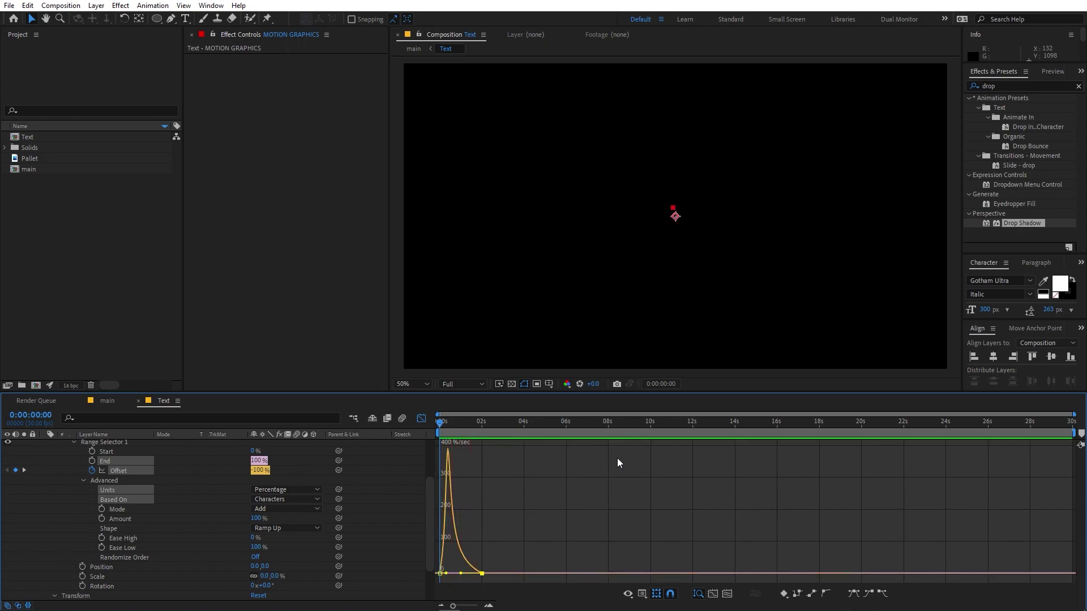
# Move the ending Offset keyframe slightly later and replay the reveal.
pyautogui.click(421, 418)
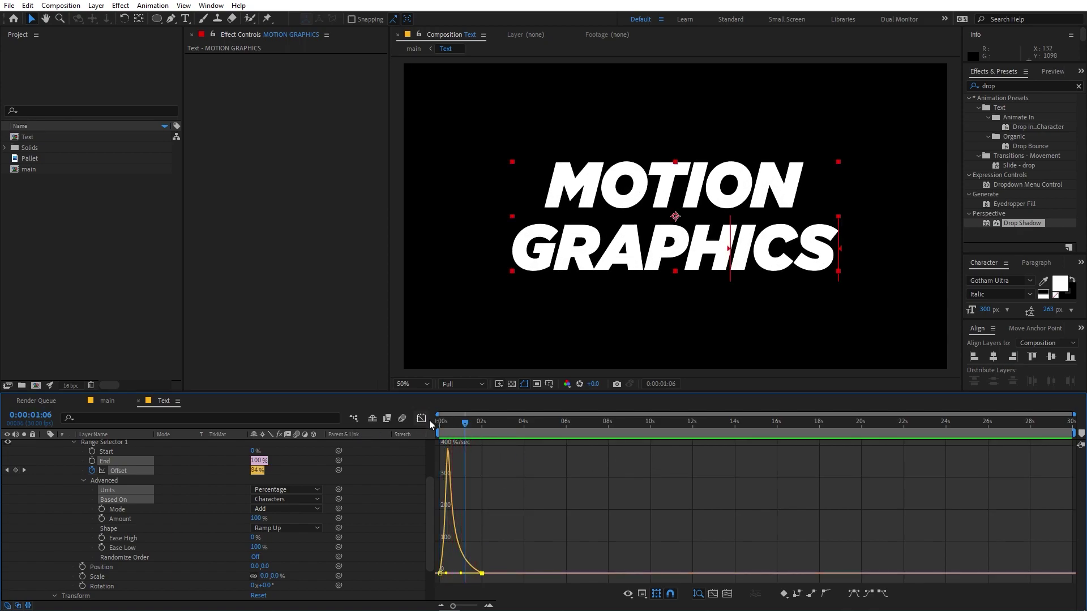
pyautogui.click(482, 471)
pyautogui.moveTo(485, 470); pyautogui.dragTo(492, 470)
pyautogui.press('space')
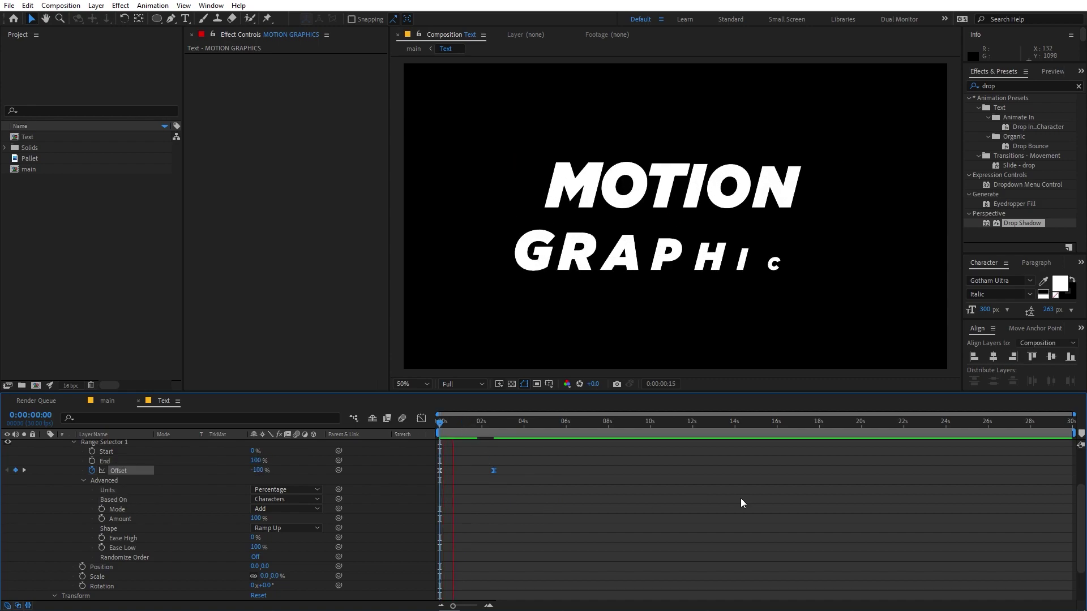
pyautogui.moveTo(459, 432); pyautogui.dragTo(454, 432)
# Try a sideways Position offset for the letters, preview it, then revert it.
pyautogui.scroll(-3, 377, 543)
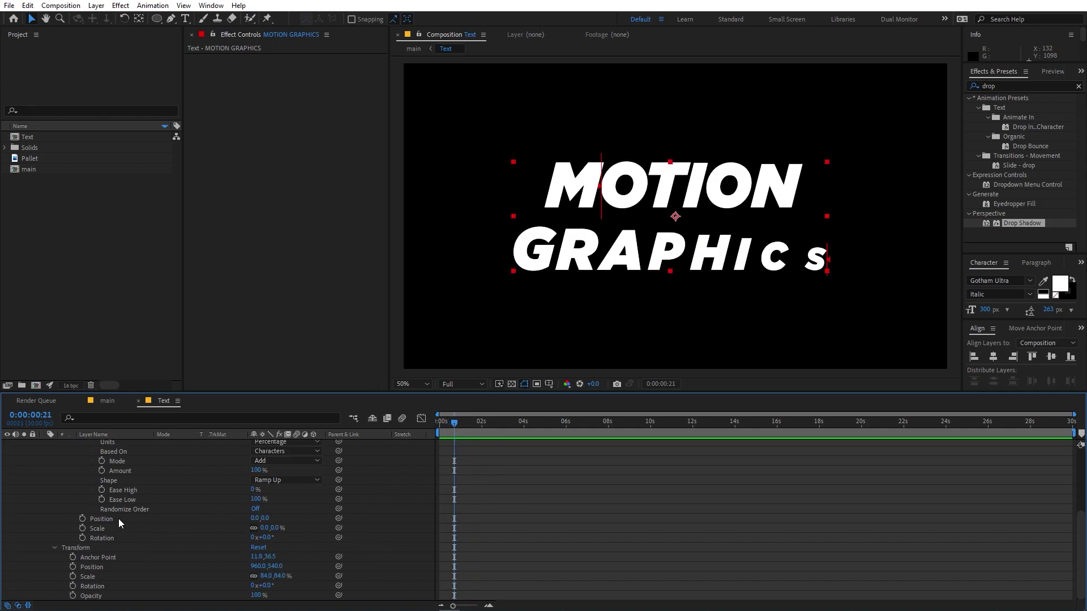
pyautogui.click(102, 519)
pyautogui.moveTo(255, 518); pyautogui.dragTo(381, 427)
pyautogui.press('Home')
pyautogui.press('space')
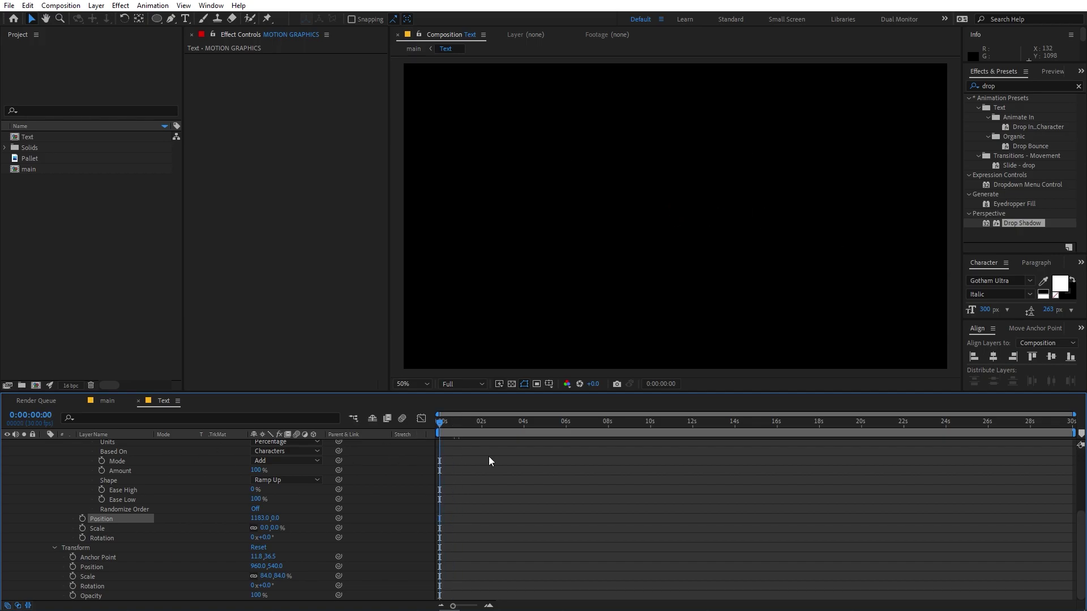
pyautogui.press('space')
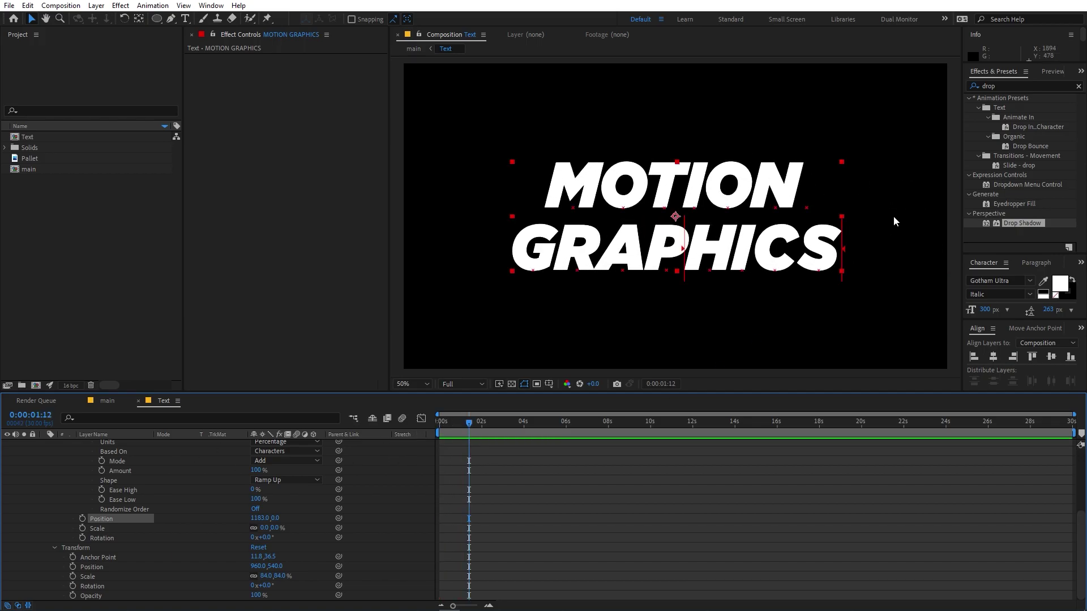
pyautogui.press('j')
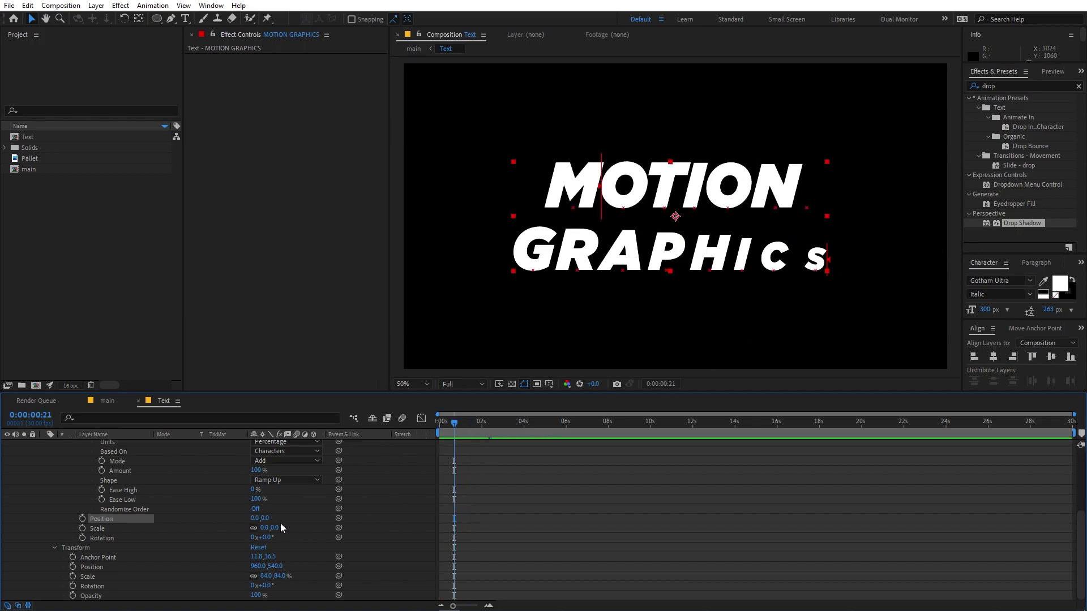
# Set the animator Position to 0,464 so the letters rise into place.
pyautogui.moveTo(264, 520); pyautogui.dragTo(535, 519)
pyautogui.press('space')
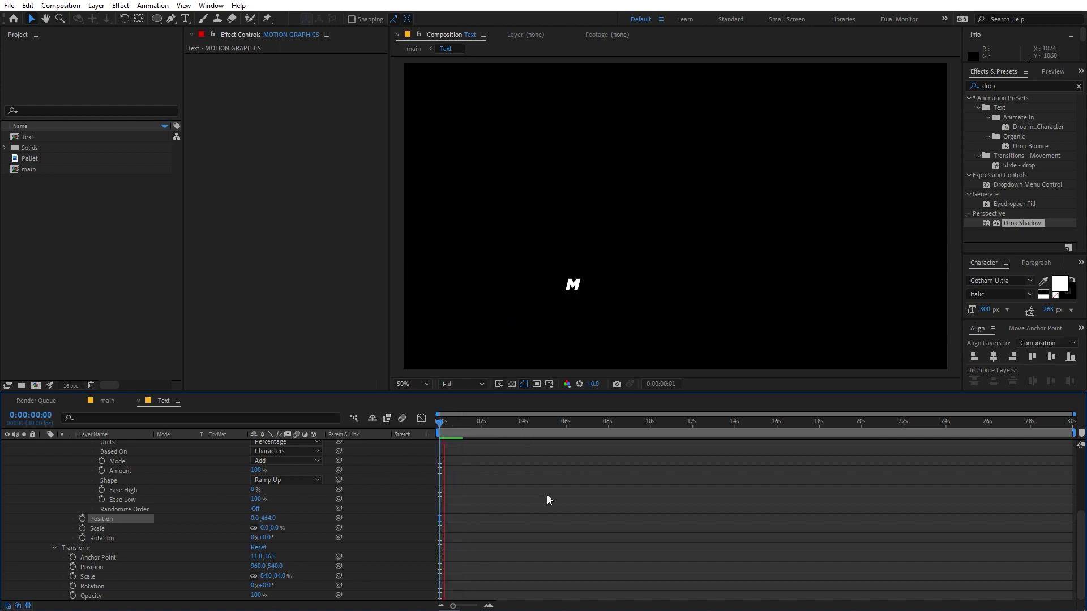
pyautogui.press('space')
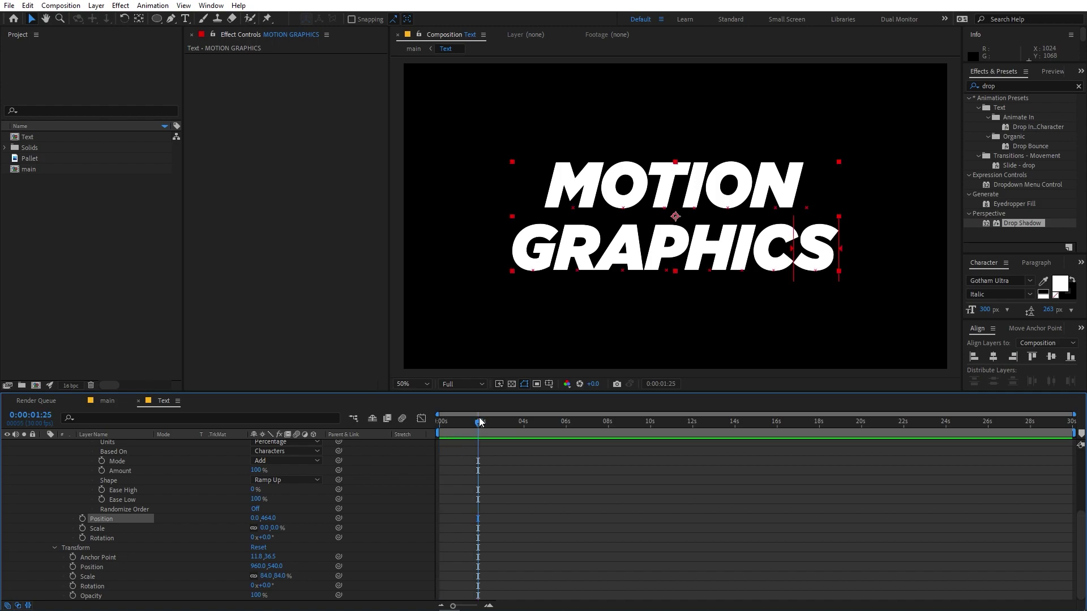
pyautogui.click(437, 425)
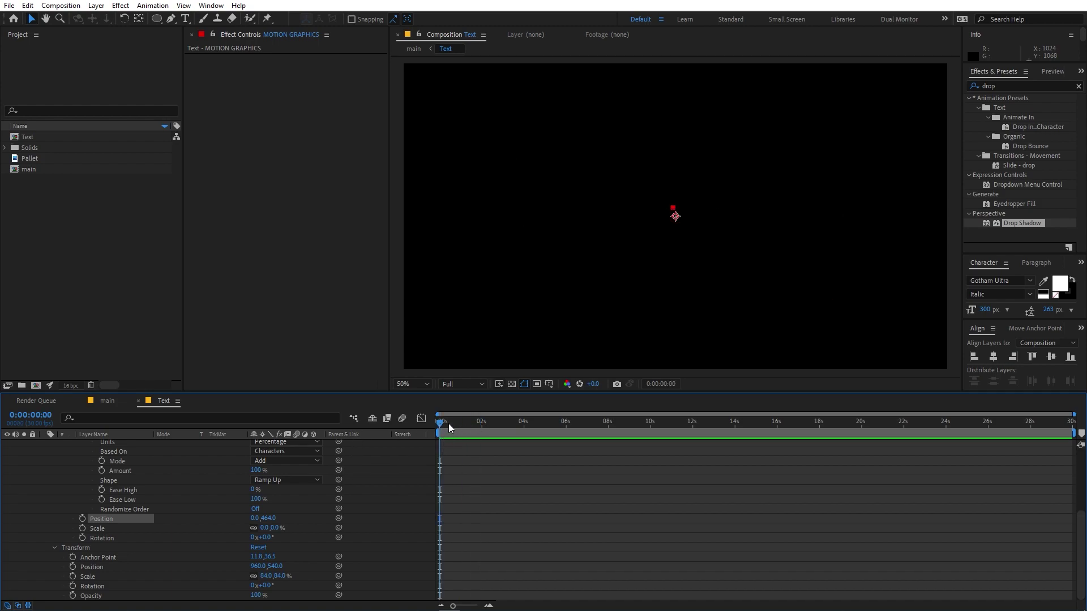
pyautogui.moveTo(448, 423); pyautogui.dragTo(457, 425)
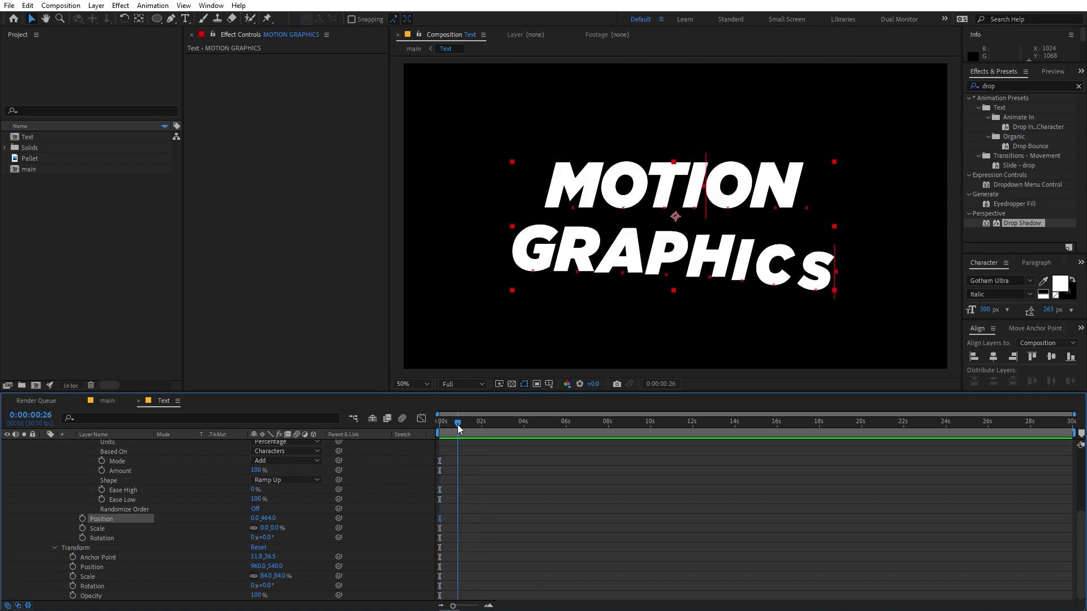
# Set the animator Rotation to 45° and preview the twisting reveal.
pyautogui.moveTo(261, 538); pyautogui.dragTo(263, 536)
pyautogui.click(265, 535)
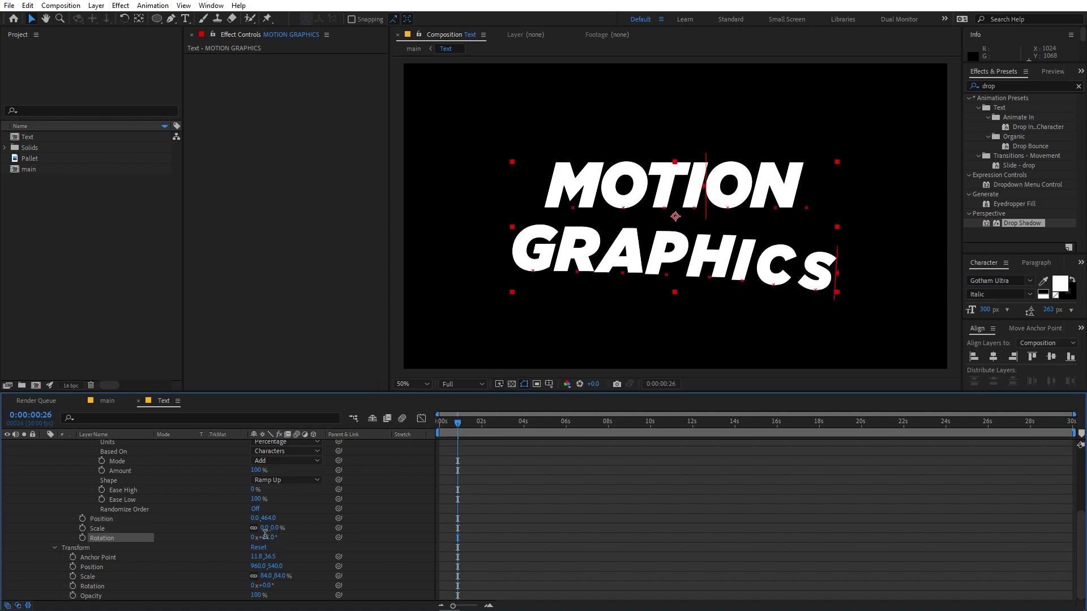
pyautogui.write('45')
pyautogui.press('Return')
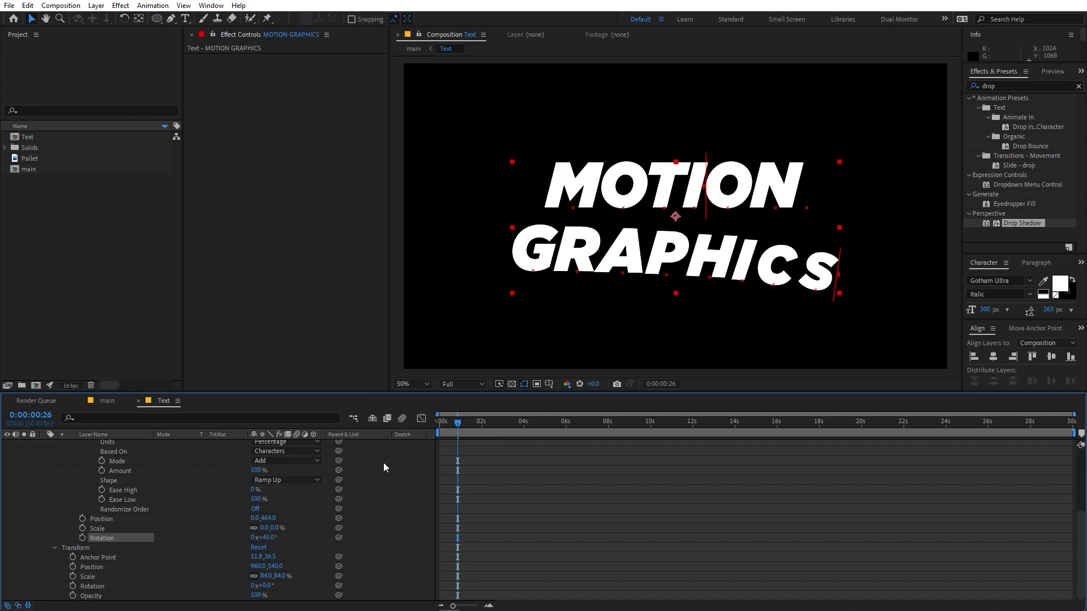
pyautogui.press('Home')
pyautogui.press('space')
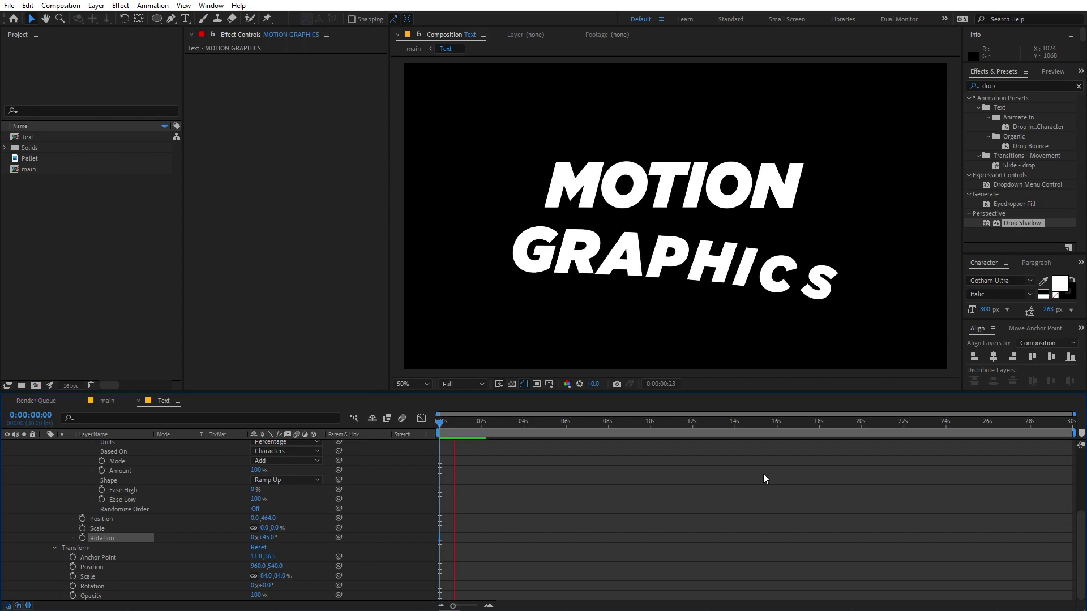
pyautogui.press('space')
pyautogui.moveTo(470, 428); pyautogui.dragTo(559, 440)
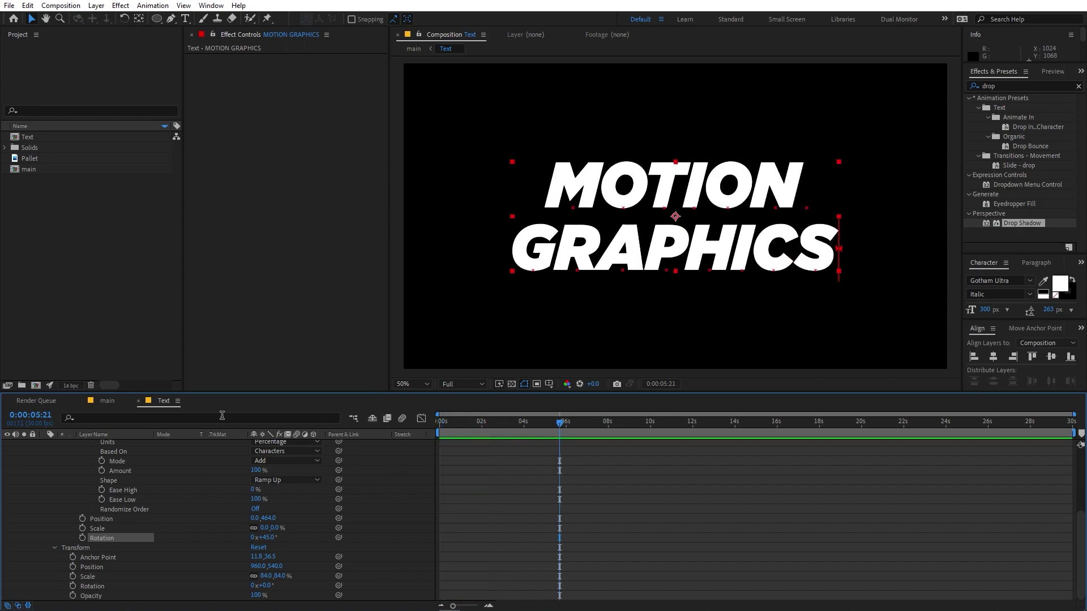
pyautogui.click(105, 401)
# Preview the finished title from the start of the main composition.
pyautogui.press('Home')
pyautogui.press('space')
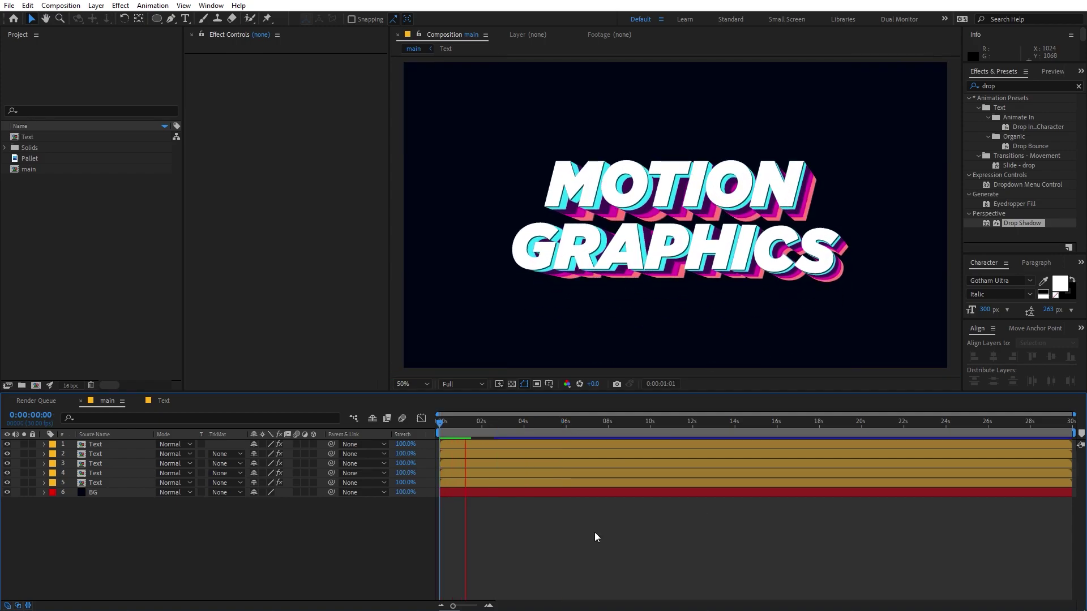
pyautogui.press('space')
# In the Text comp's speed graph, reapply Easy Ease to the Offset keyframes.
pyautogui.click(159, 401)
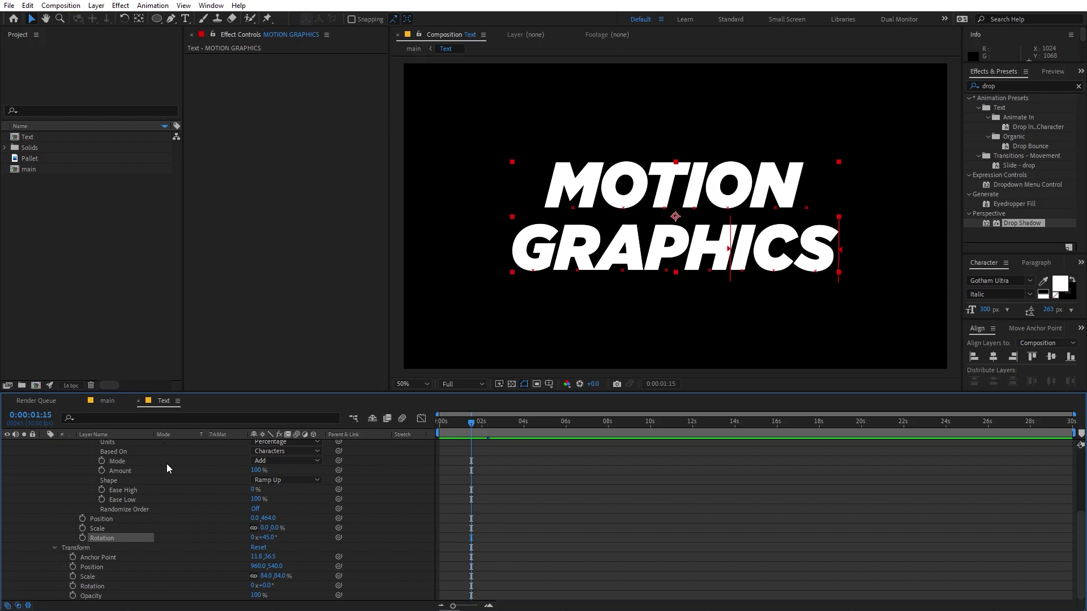
pyautogui.scroll(3, 569, 493)
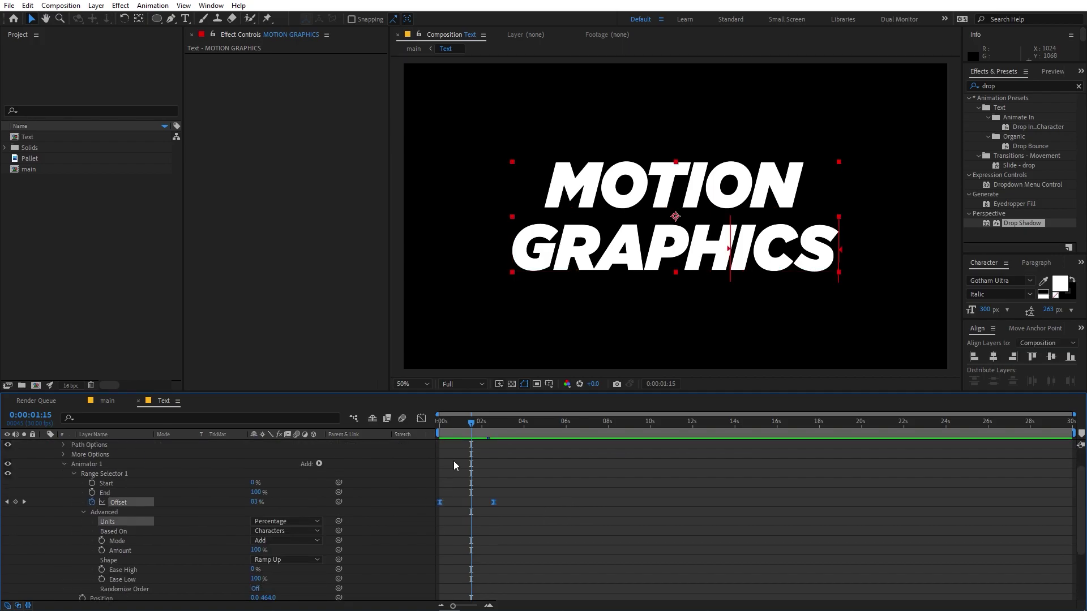
pyautogui.click(421, 419)
pyautogui.press('F9')
pyautogui.moveTo(603, 543)
pyautogui.mouseDown()
pyautogui.moveTo(435, 579)
pyautogui.moveTo(471, 571)
pyautogui.moveTo(450, 571)
pyautogui.mouseUp()
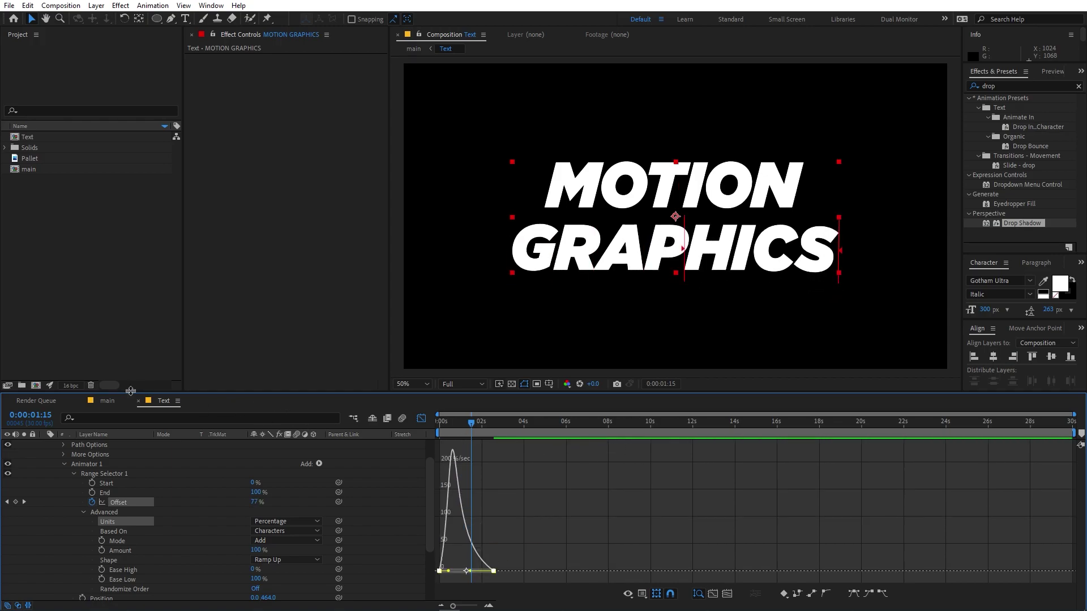
pyautogui.click(108, 400)
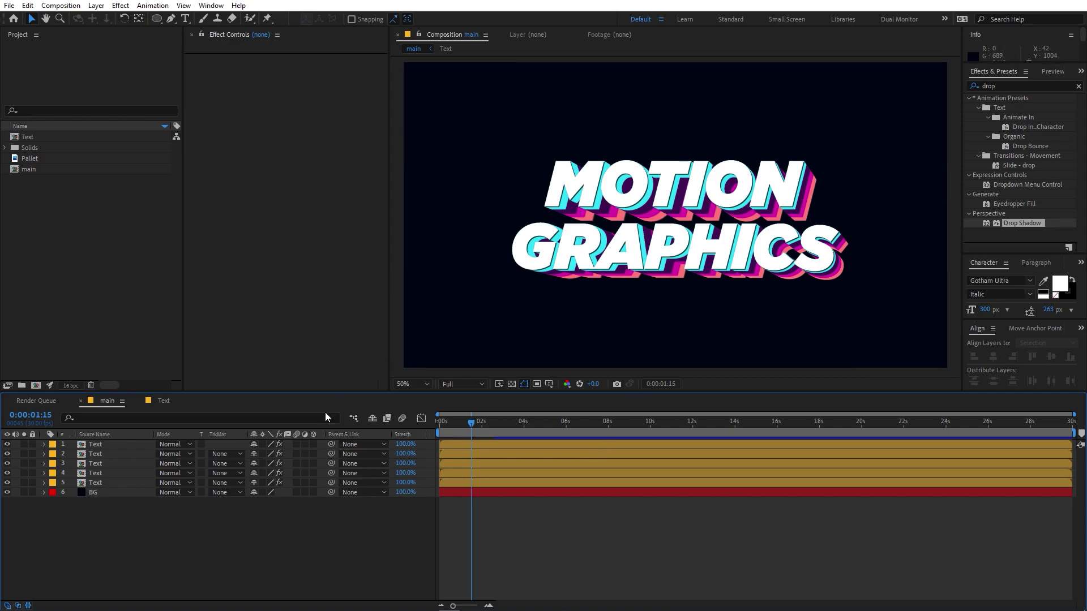
# Pre-compose Text layers 1–5 into a new comp named 'Text Animation'.
pyautogui.click(95, 482)
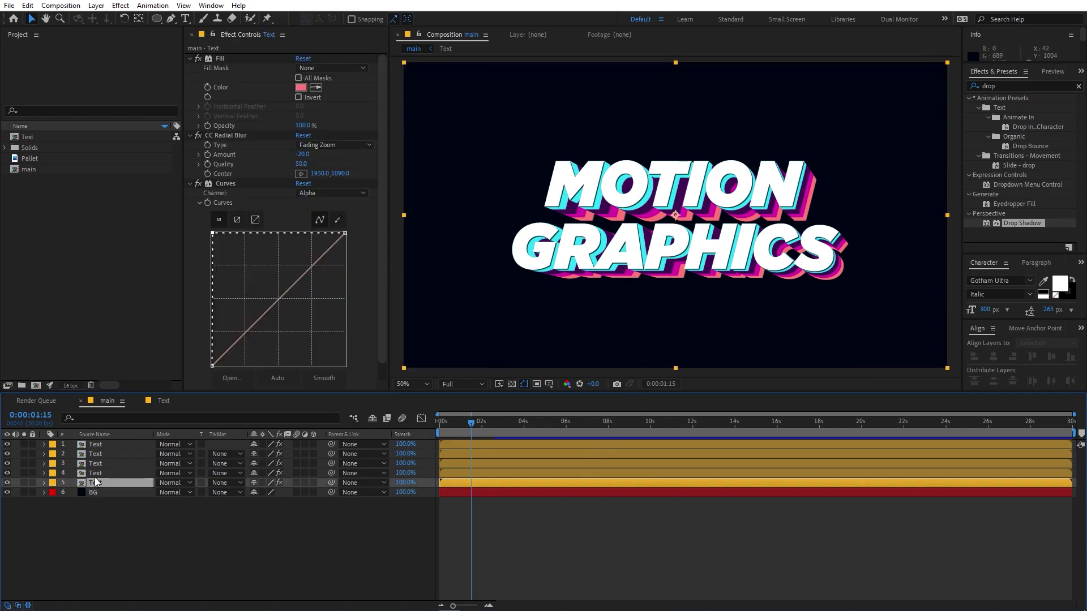
pyautogui.keyDown('shift'); pyautogui.click(100, 444); pyautogui.keyUp('shift')
pyautogui.rightClick(99, 444)
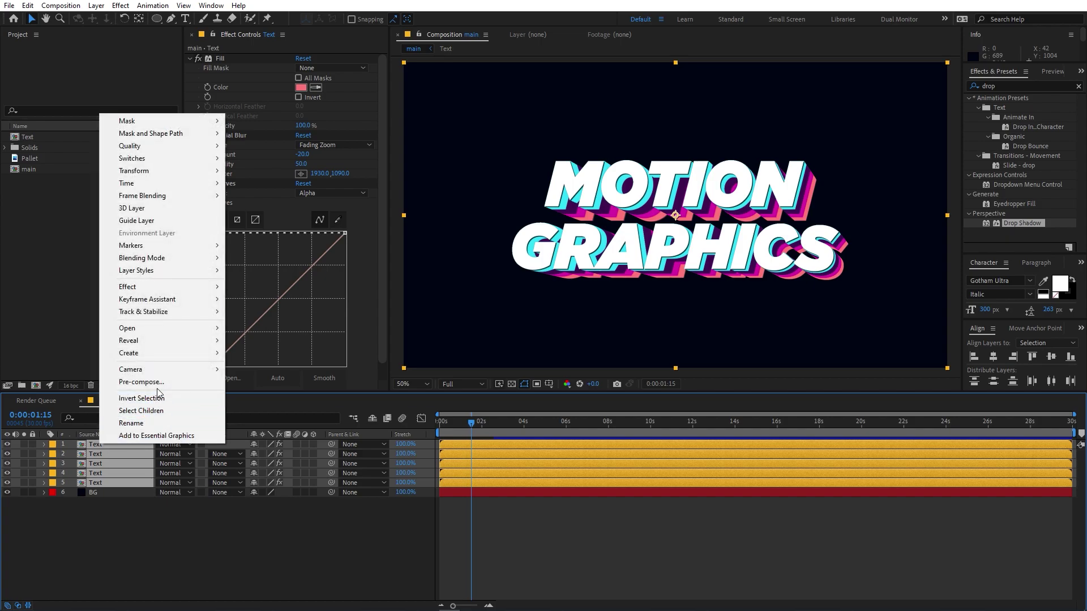
pyautogui.click(157, 384)
pyautogui.write('Text Animation')
pyautogui.press('Return')
pyautogui.keyDown('ctrl'); pyautogui.click(99, 447); pyautogui.keyUp('ctrl')
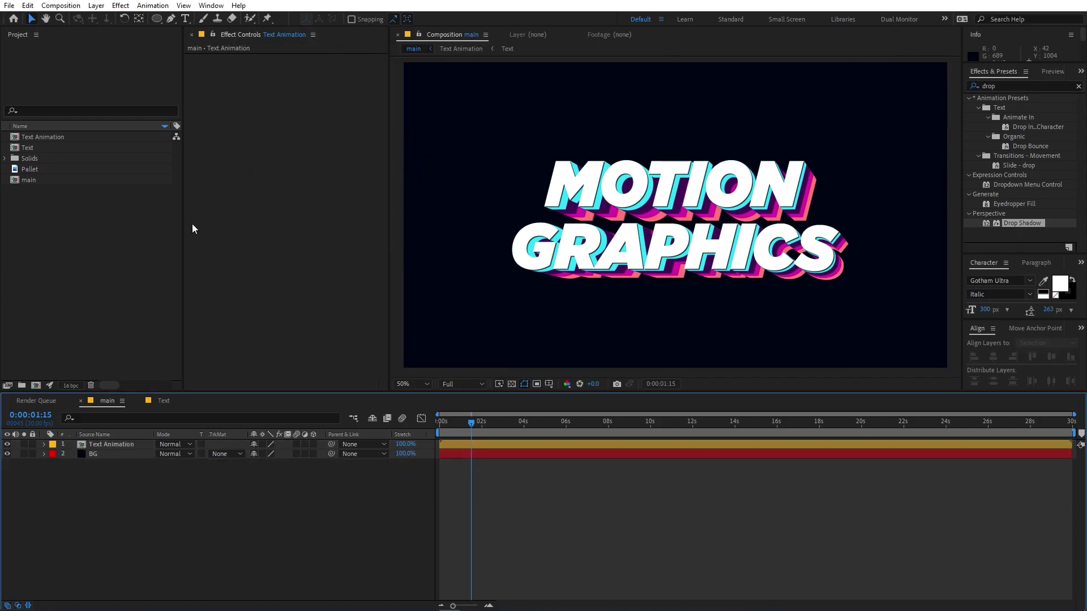
pyautogui.click(171, 19)
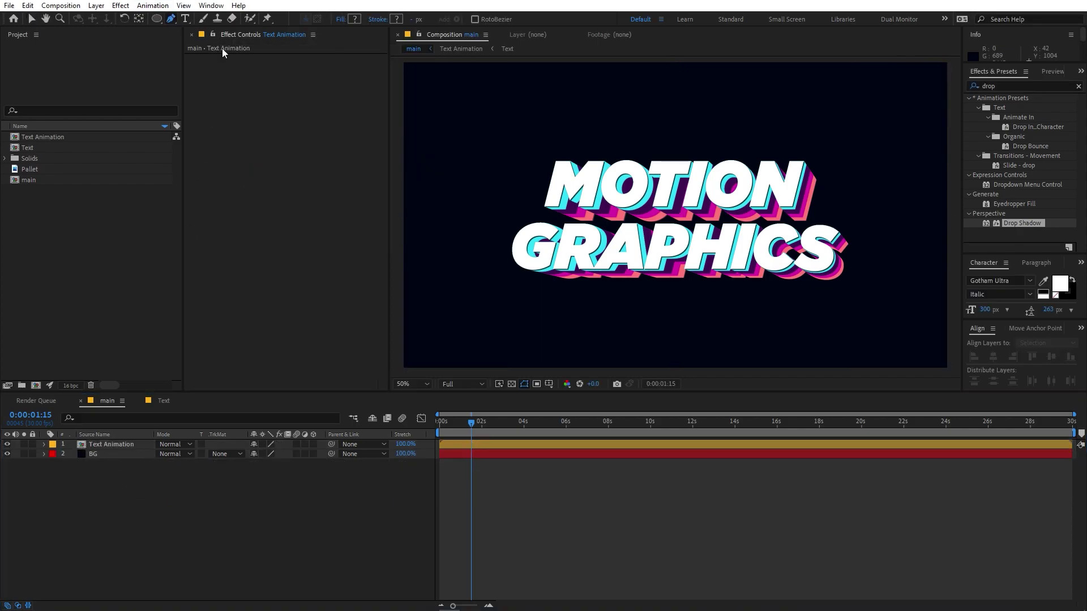
# Draw a diagonal white bar across the title with a 109 px stroke.
pyautogui.click(524, 79)
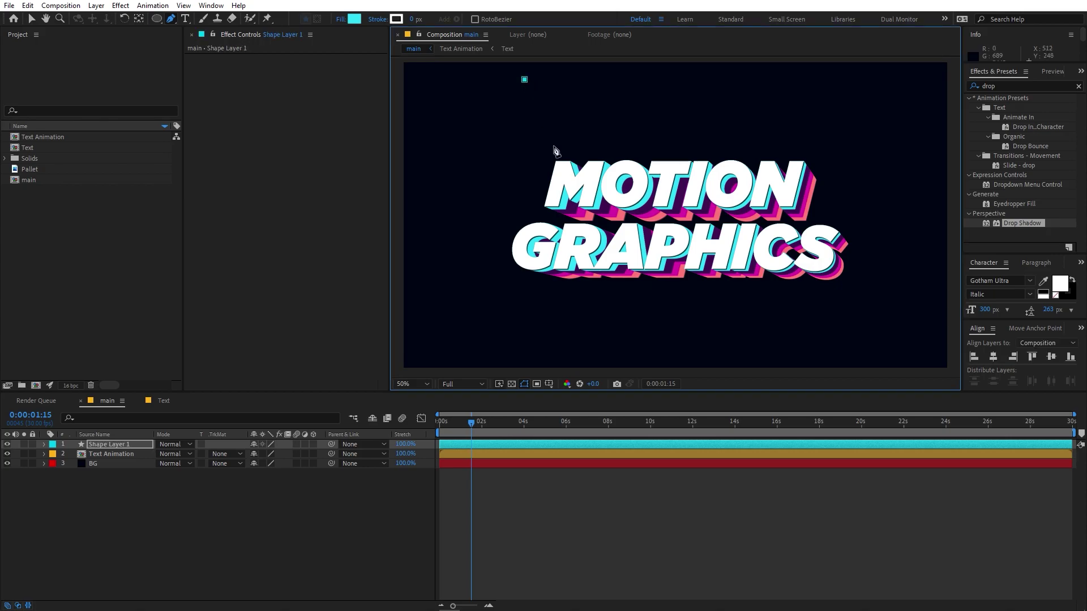
pyautogui.click(611, 367)
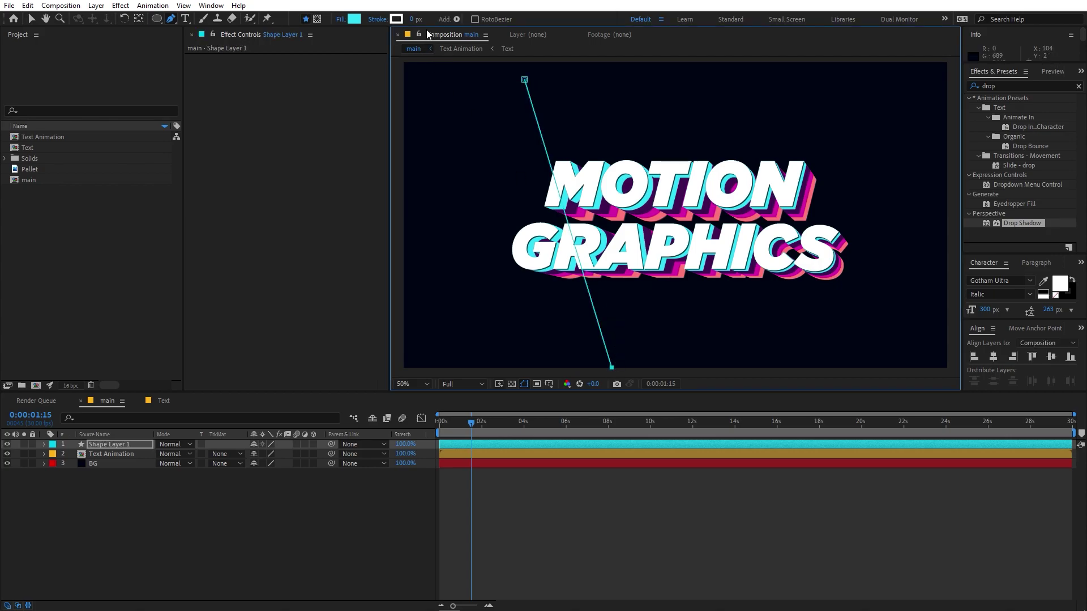
pyautogui.moveTo(417, 22); pyautogui.dragTo(480, 21)
pyautogui.click(132, 474)
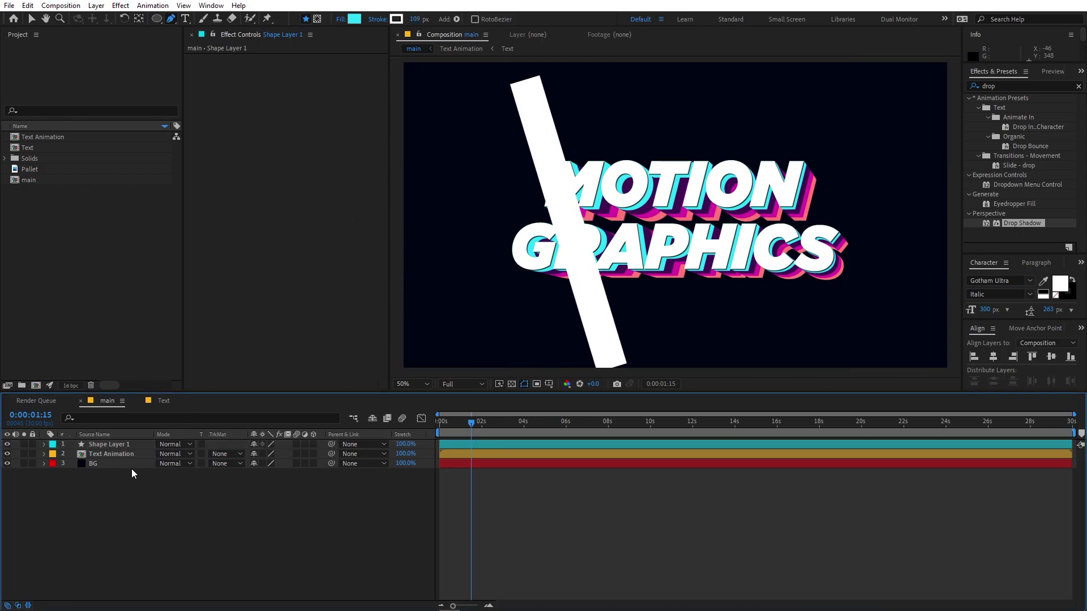
pyautogui.click(124, 444)
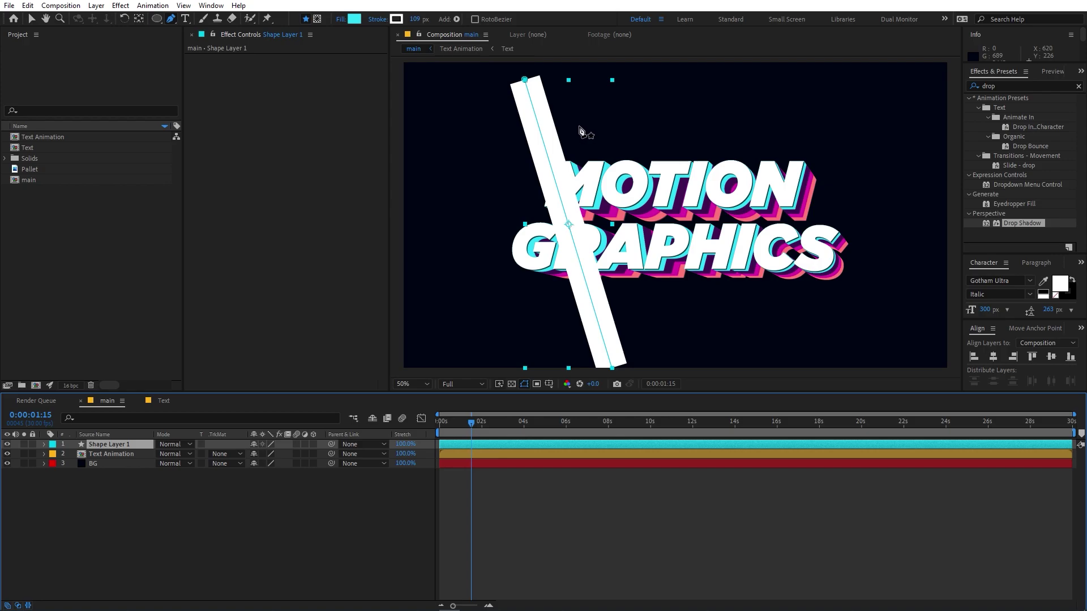
# Add a second, thinner 43 px slanted bar and adjust its top and bottom points.
pyautogui.click(579, 125)
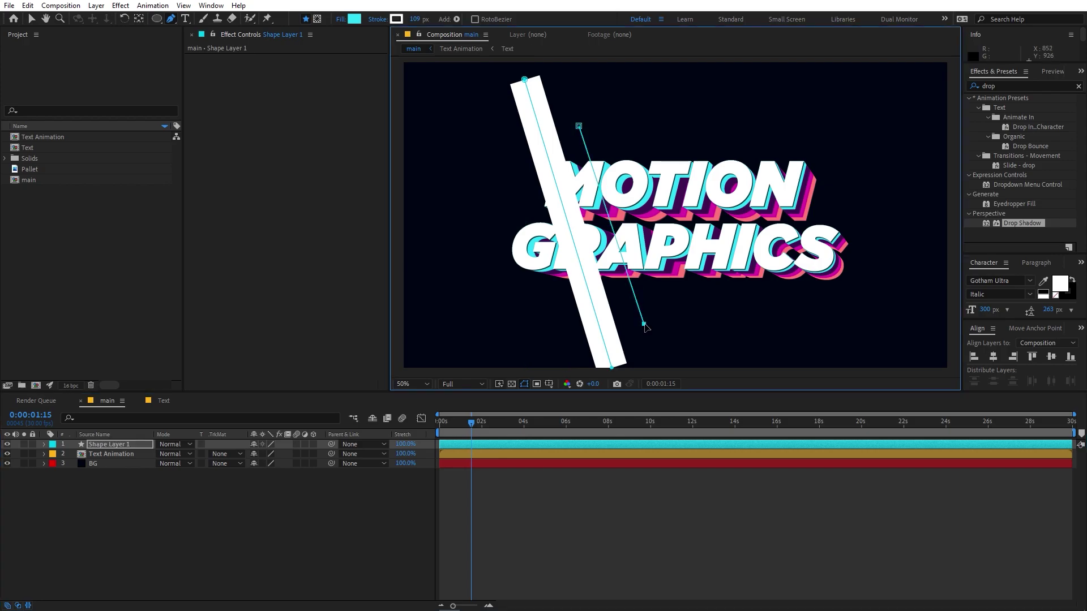
pyautogui.click(645, 325)
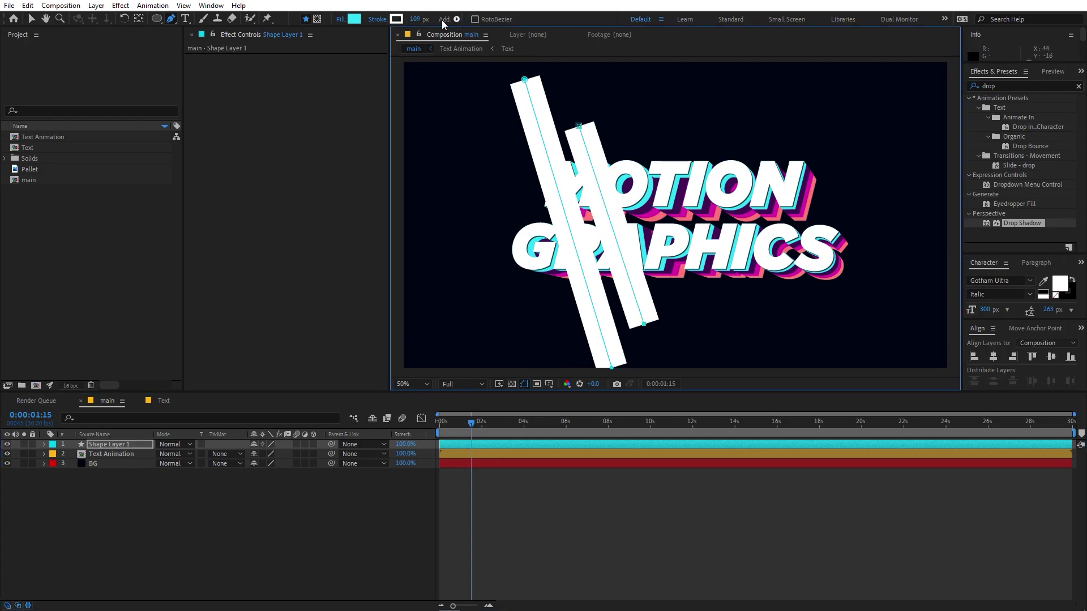
pyautogui.moveTo(416, 20); pyautogui.dragTo(386, 21)
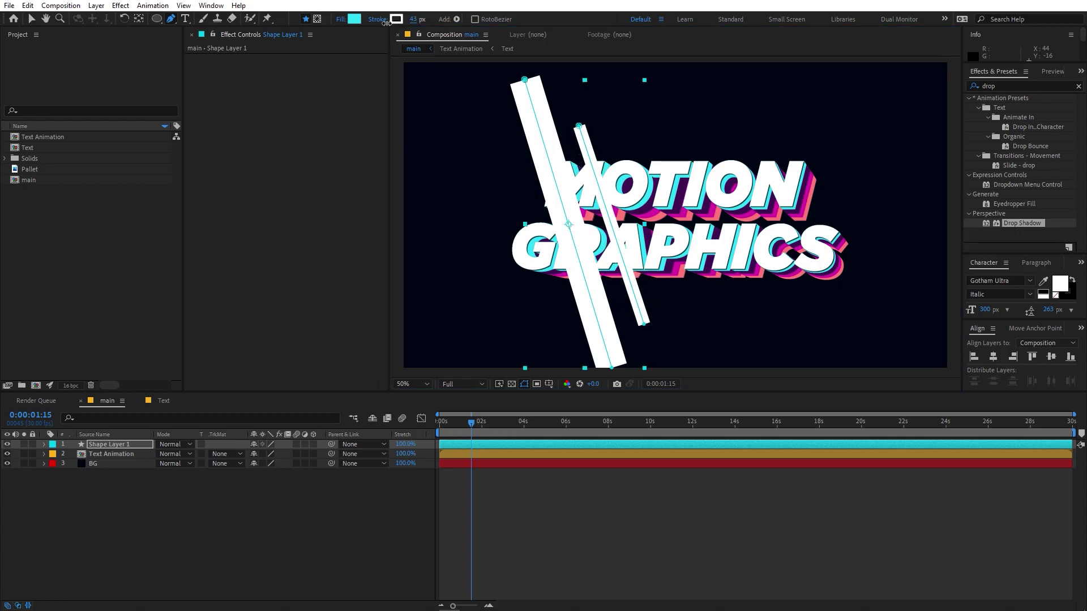
pyautogui.click(645, 325)
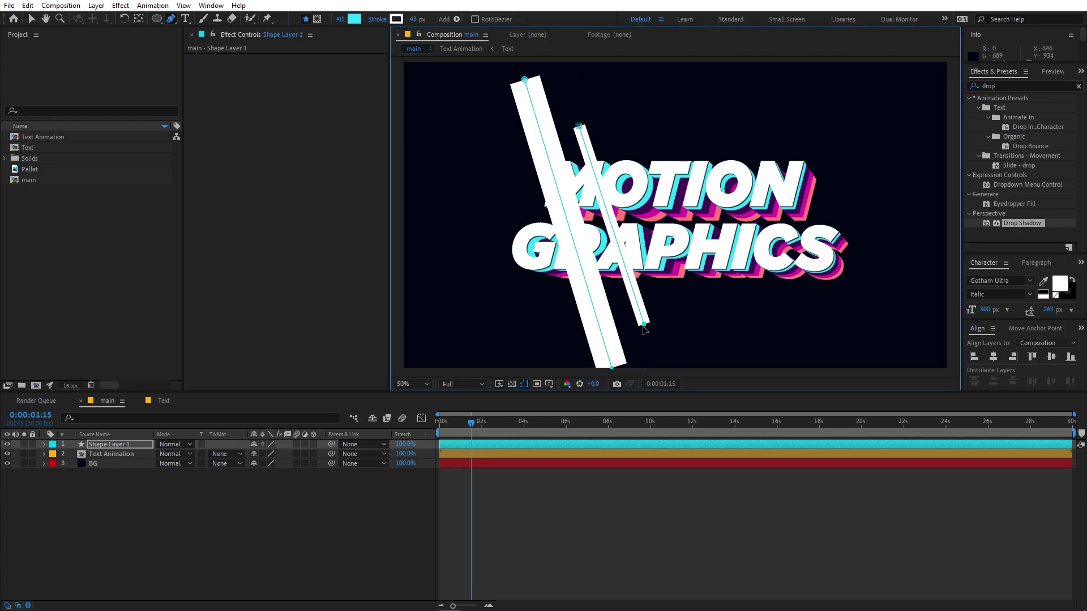
pyautogui.moveTo(645, 327); pyautogui.dragTo(633, 327)
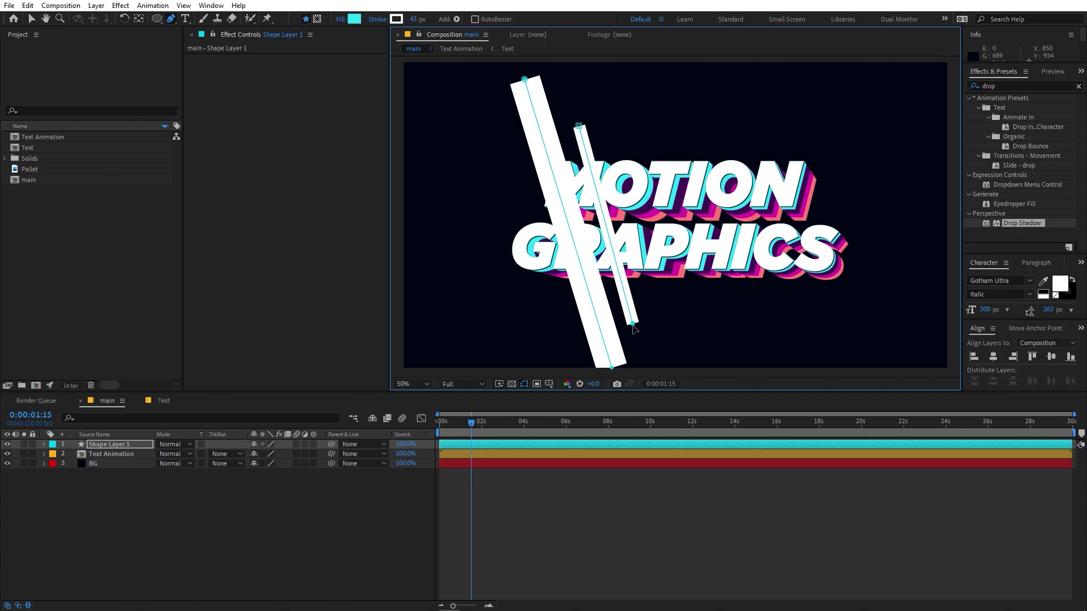
pyautogui.click(121, 441)
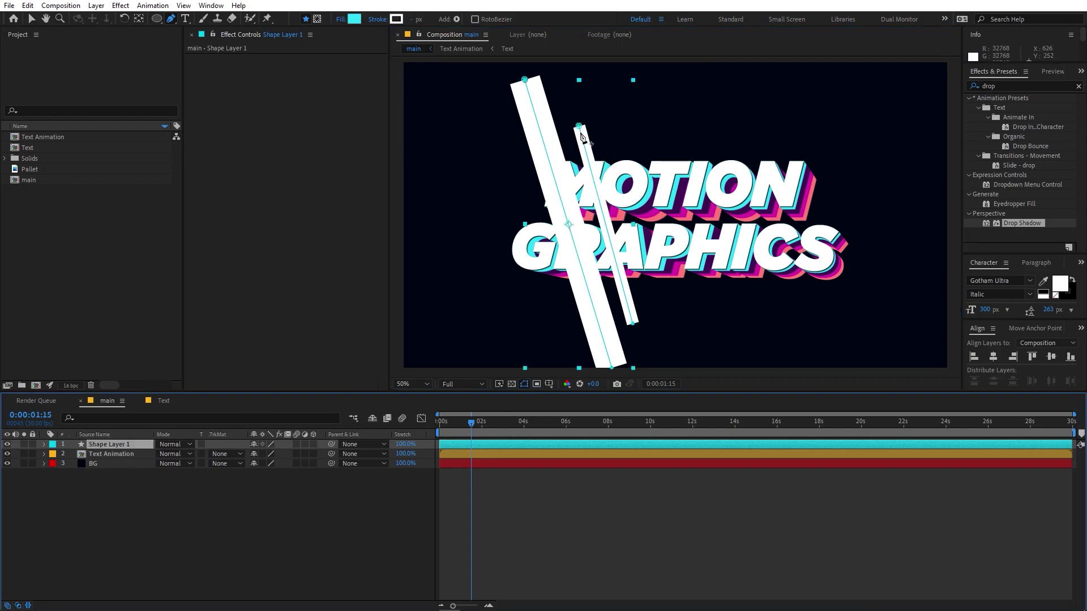
pyautogui.moveTo(580, 128); pyautogui.dragTo(573, 130)
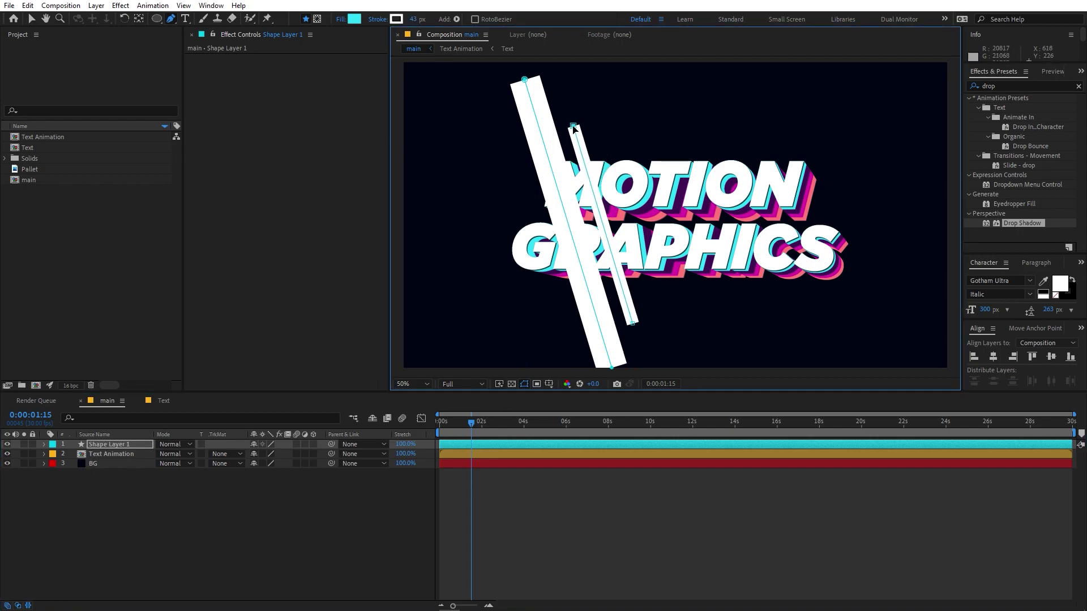
pyautogui.click(92, 463)
pyautogui.click(112, 456)
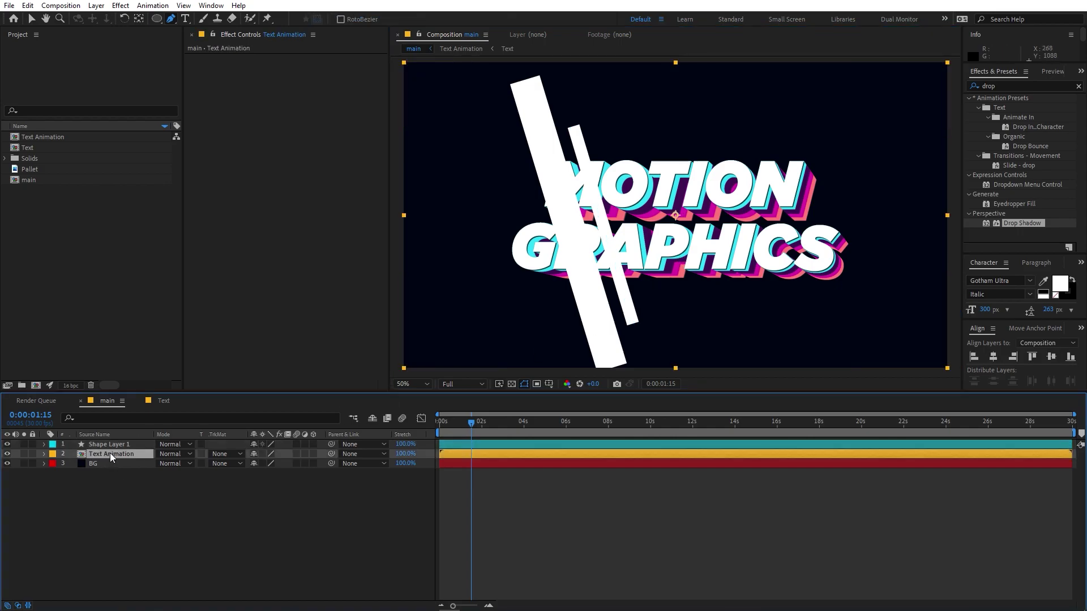
# Duplicate Text Animation above Shape Layer 1 and set the bars' track matte to Alpha Matte.
pyautogui.hotkey('ctrl', 'd')
pyautogui.moveTo(111, 457); pyautogui.dragTo(115, 445)
pyautogui.click(117, 455)
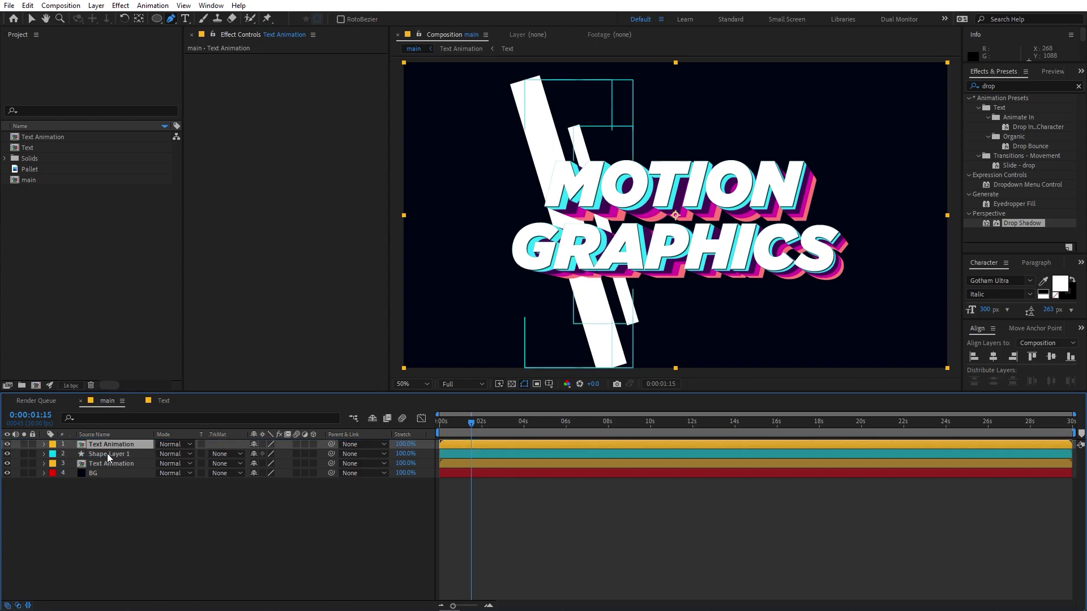
pyautogui.click(217, 454)
pyautogui.click(255, 481)
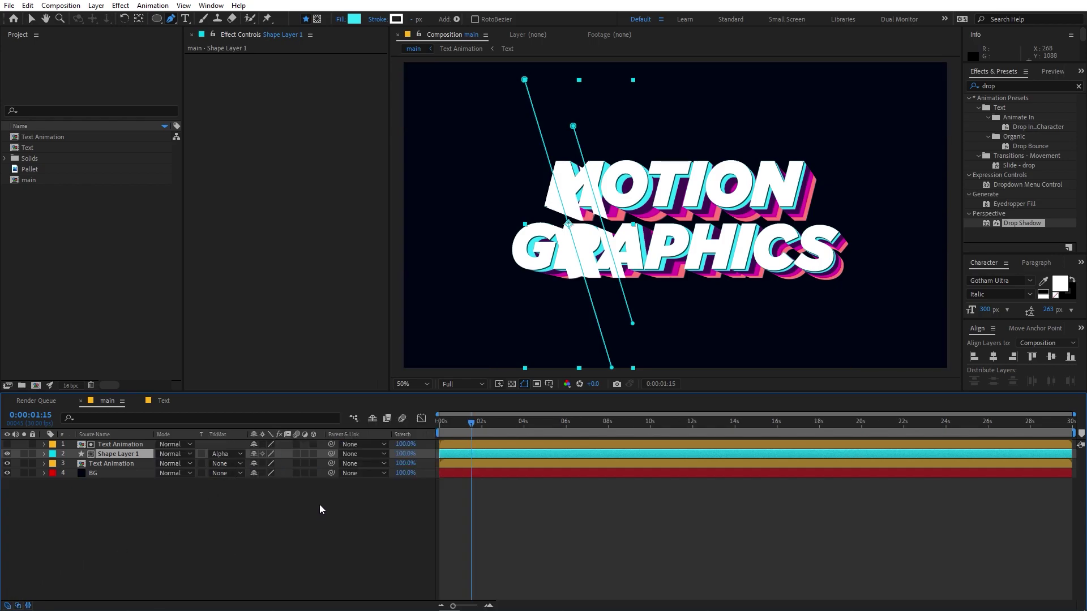
# Set a Position keyframe on Shape Layer 1 at 0s.
pyautogui.press('p')
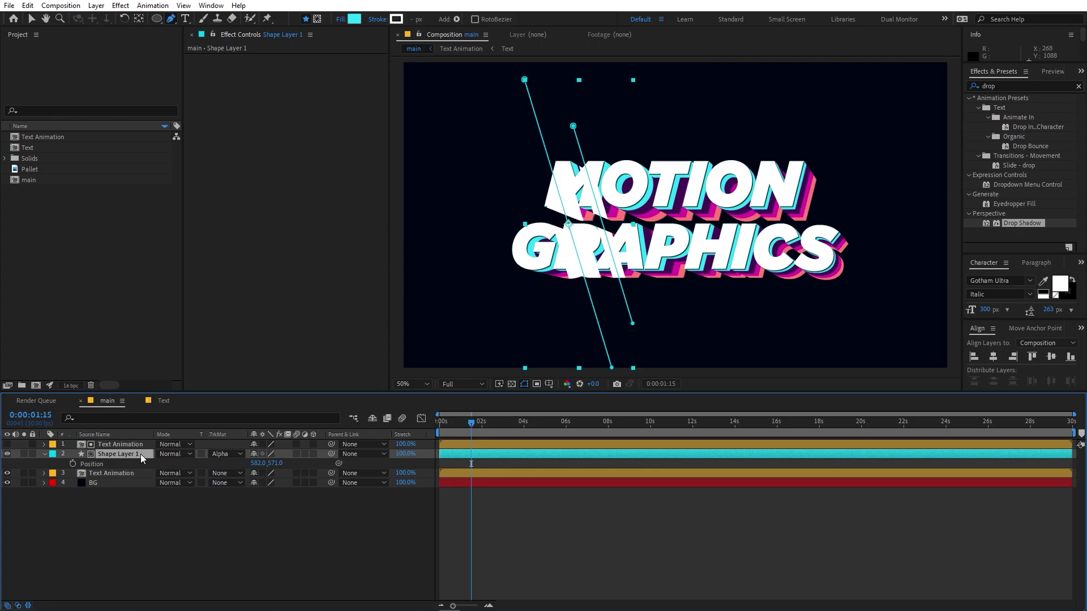
pyautogui.press('Home')
pyautogui.click(72, 464)
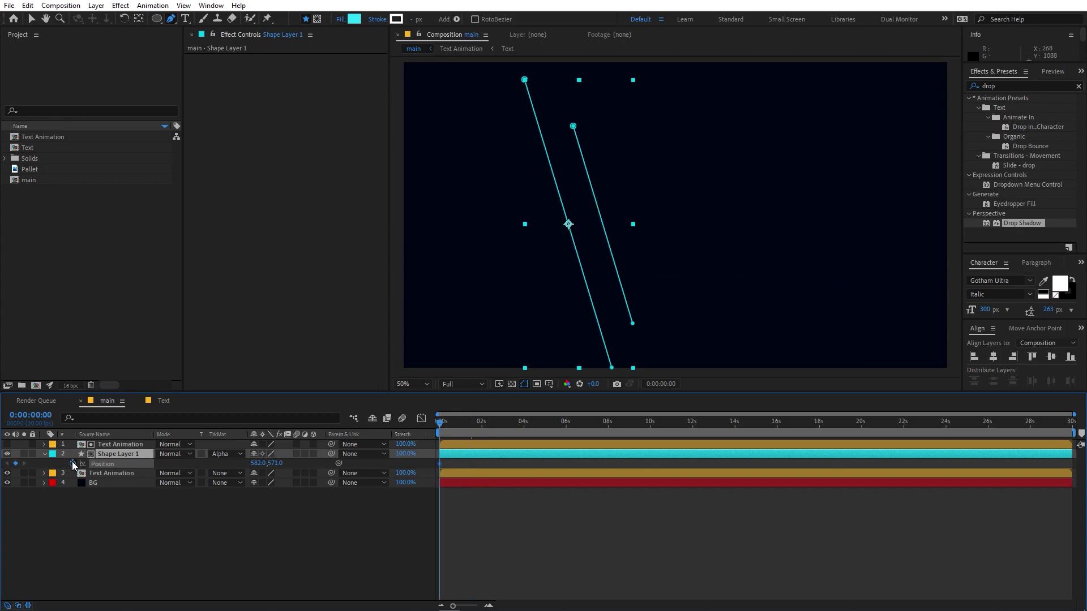
# Animate the bars from left of the text at 0s to right past it at 0:00:02:19.
pyautogui.press('v')
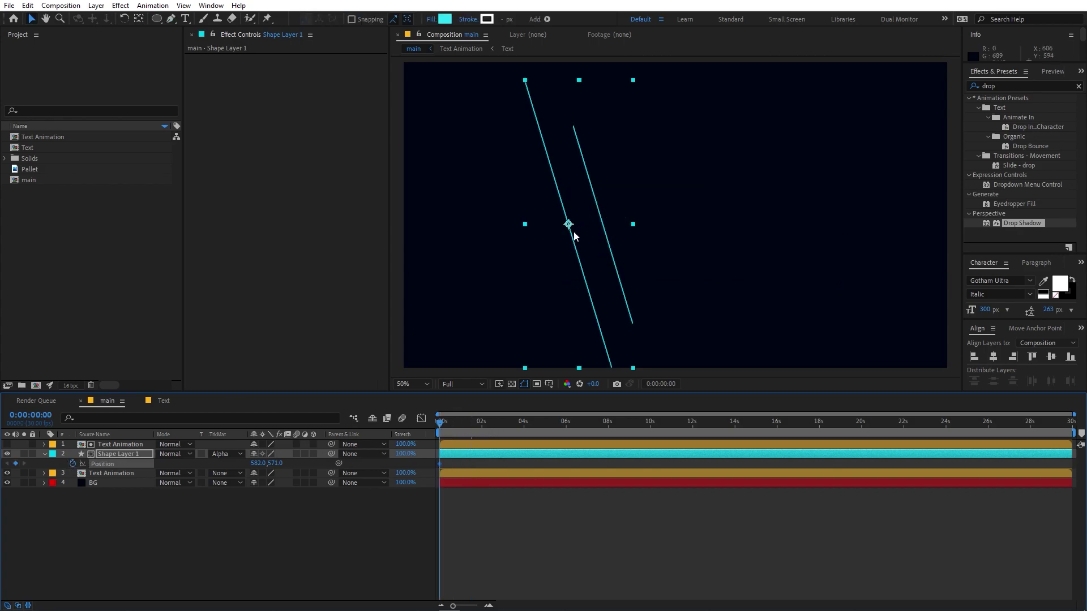
pyautogui.moveTo(569, 225); pyautogui.dragTo(448, 225)
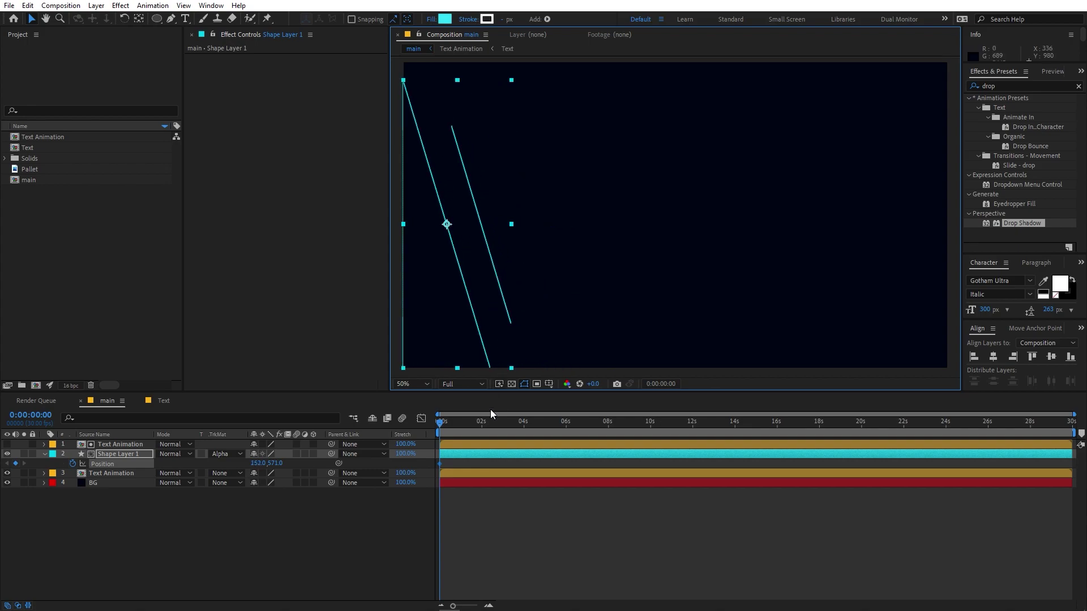
pyautogui.moveTo(475, 422); pyautogui.dragTo(496, 422)
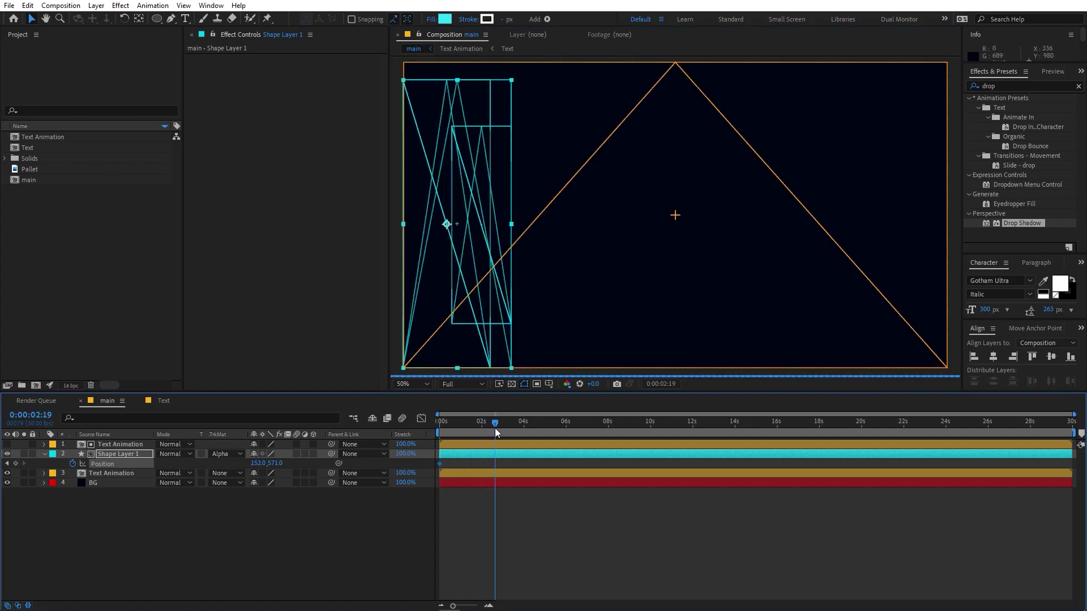
pyautogui.moveTo(448, 226); pyautogui.dragTo(904, 226)
# Easy-ease both Position keyframes so the bars start fast and ease out, then preview.
pyautogui.moveTo(516, 462); pyautogui.dragTo(399, 477)
pyautogui.press('F9')
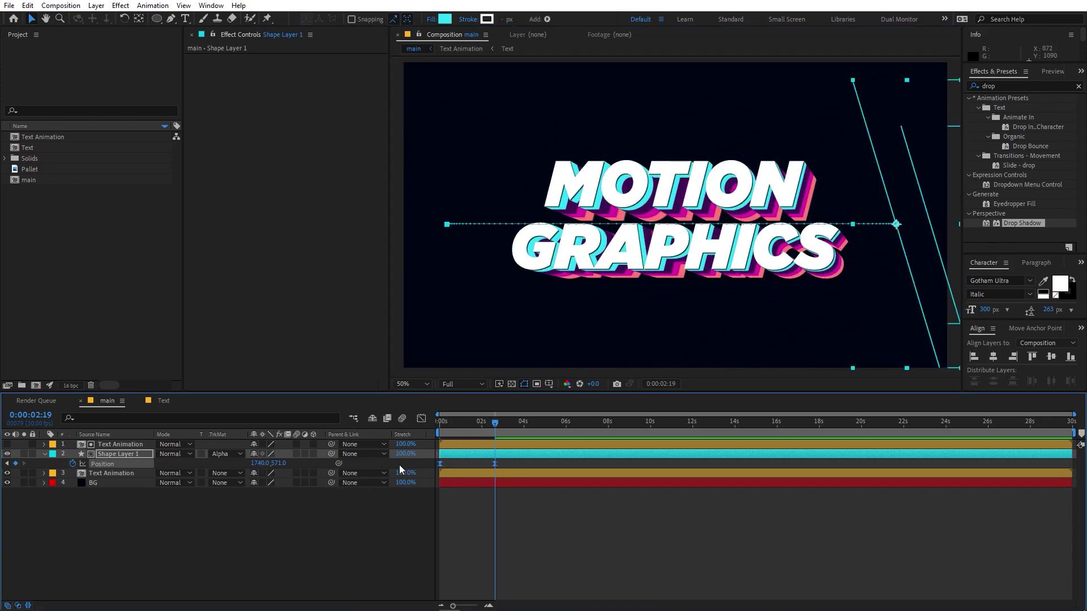
pyautogui.click(421, 419)
pyautogui.moveTo(533, 502); pyautogui.dragTo(417, 567)
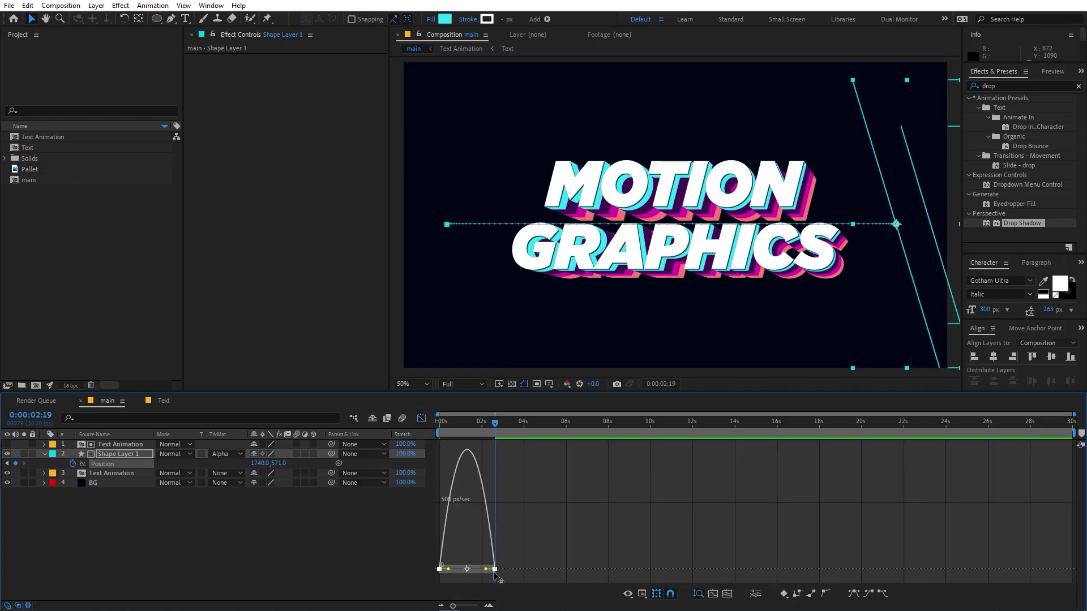
pyautogui.moveTo(488, 570); pyautogui.dragTo(447, 571)
pyautogui.press('space')
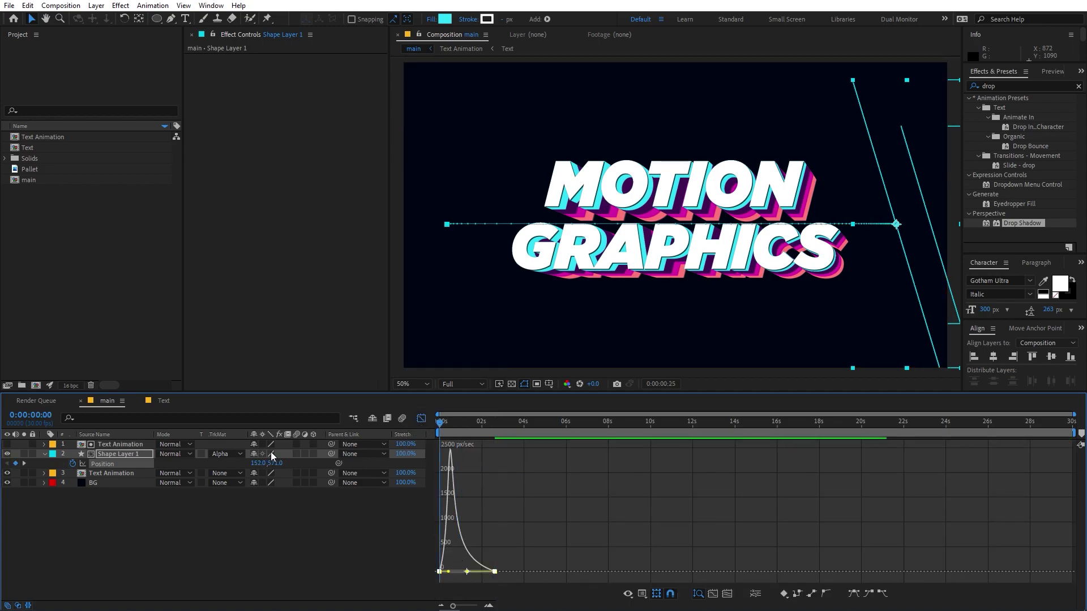
pyautogui.click(421, 425)
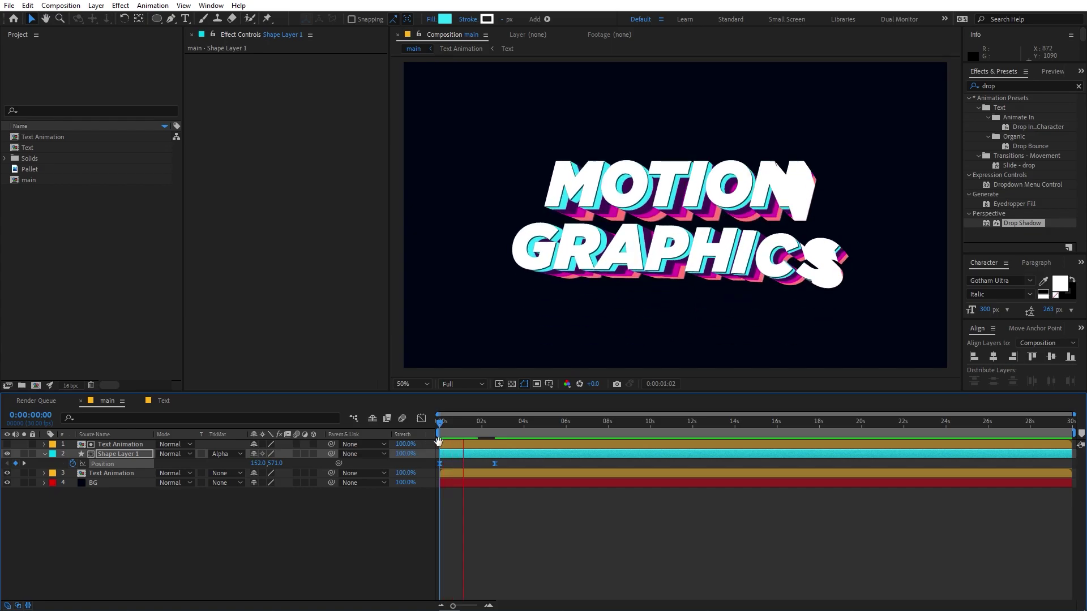
# Shift the wipe layer and its keyframes a few frames later and preview the delayed wipe.
pyautogui.moveTo(481, 458); pyautogui.dragTo(492, 458)
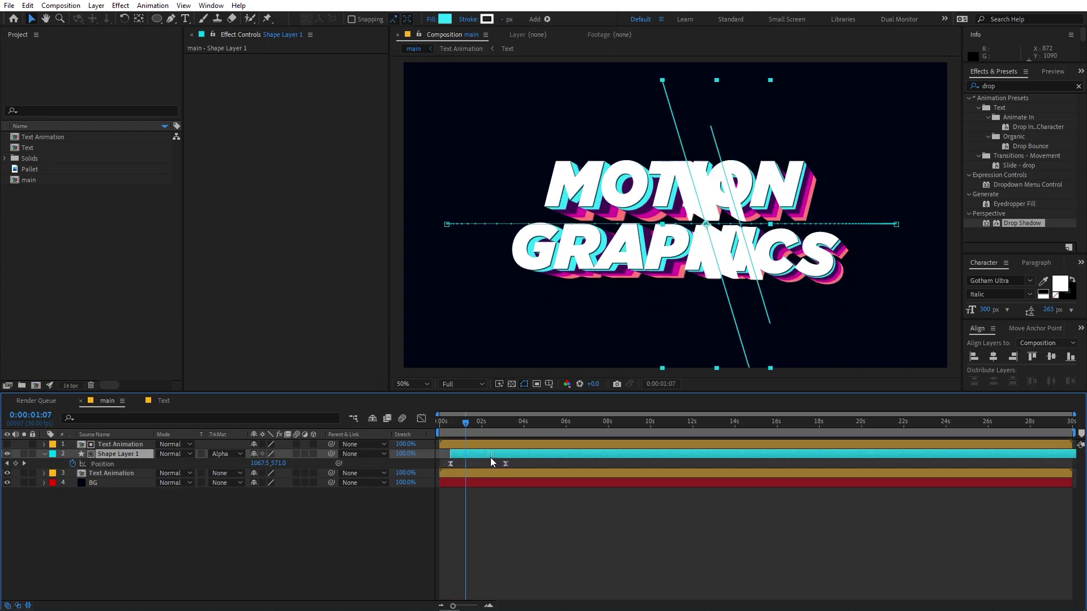
pyautogui.press('space')
pyautogui.press('space')
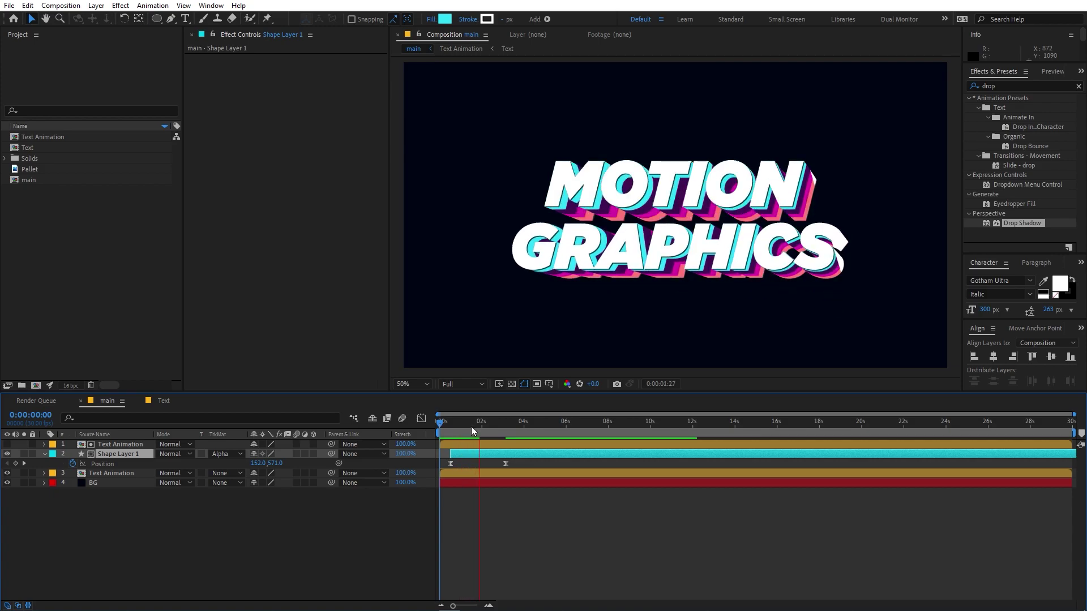
pyautogui.click(531, 519)
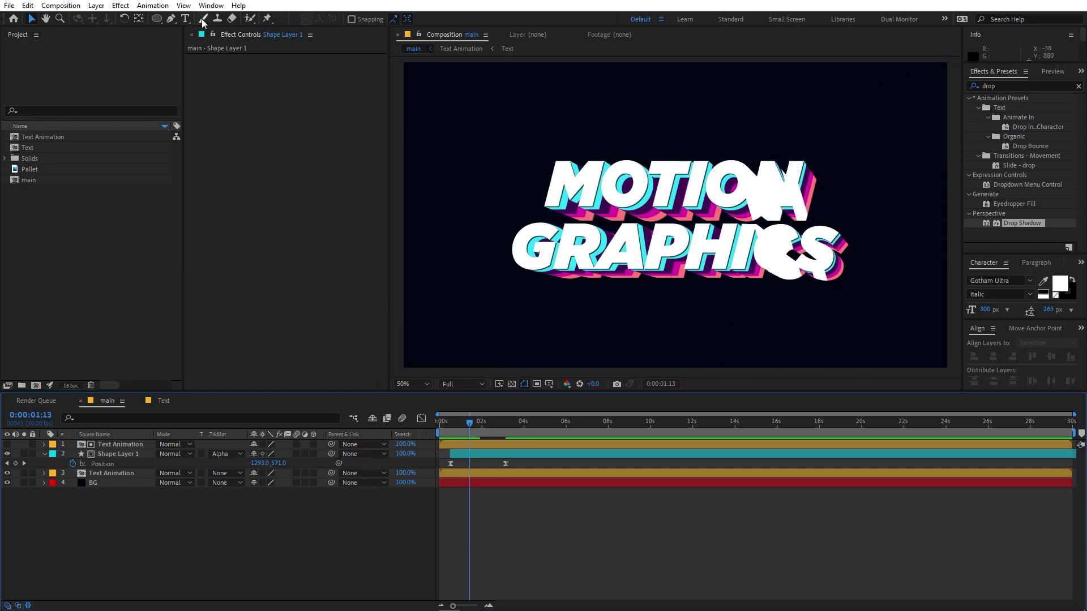
# Draw a stroke-less circle over the top-right corner of the frame.
pyautogui.moveTo(169, 20); pyautogui.dragTo(187, 67)
pyautogui.press(',')
pyautogui.press(',')
pyautogui.press(',')
pyautogui.press(',')
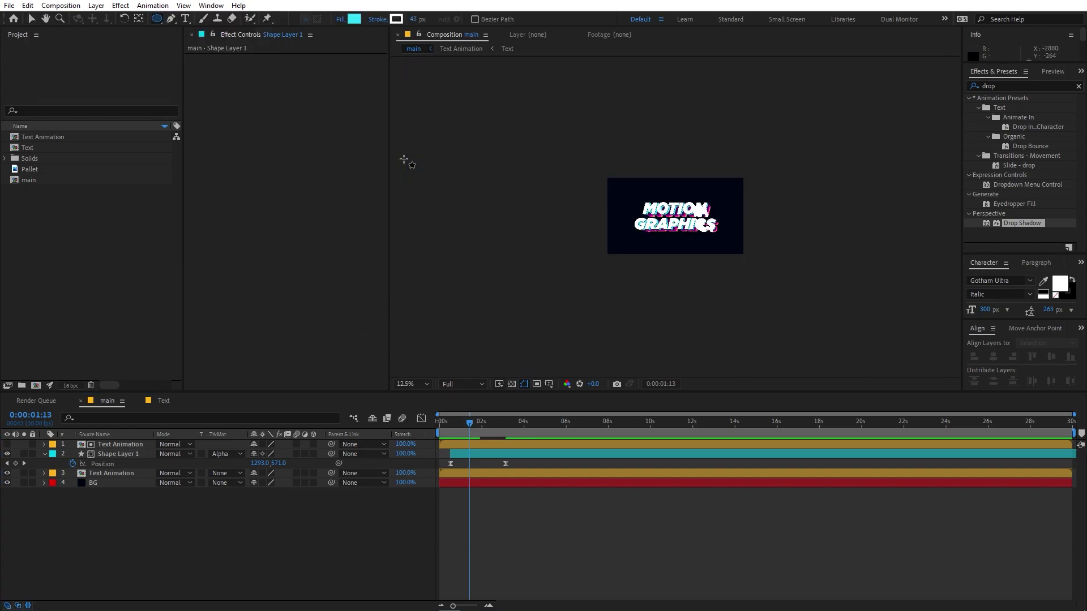
pyautogui.press('.')
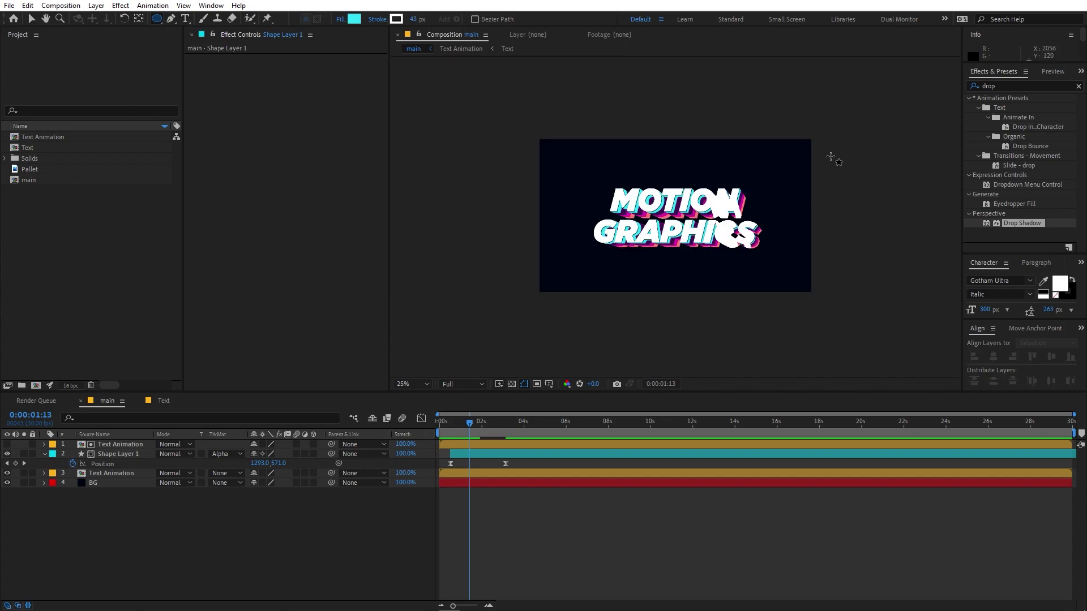
pyautogui.moveTo(872, 105)
pyautogui.mouseDown()
pyautogui.moveTo(714, 214)
pyautogui.moveTo(727, 193)
pyautogui.moveTo(757, 222)
pyautogui.mouseUp()
pyautogui.click(396, 19)
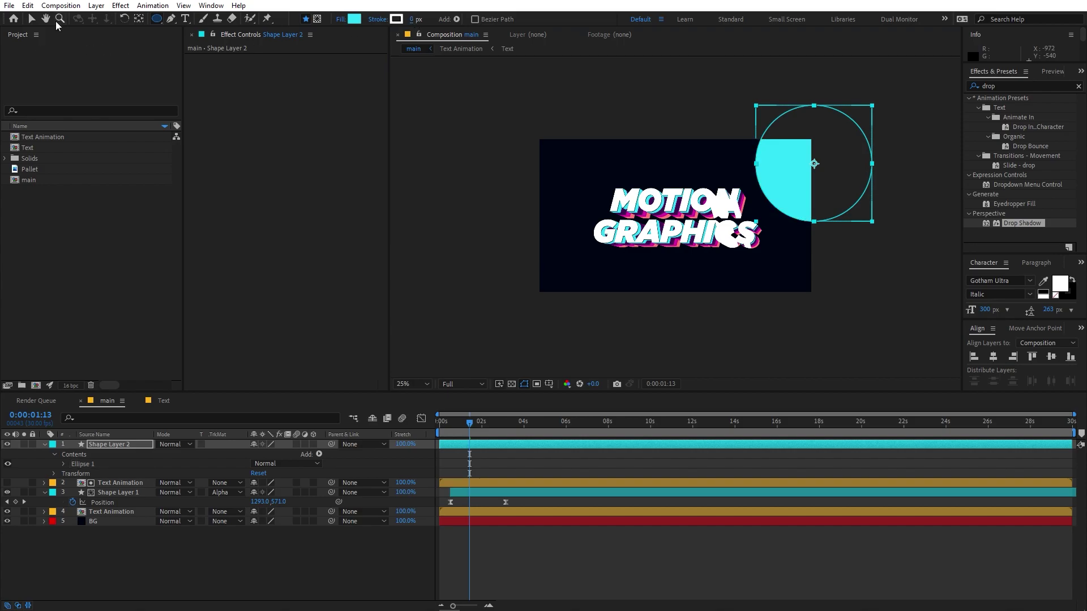
pyautogui.click(29, 20)
pyautogui.moveTo(844, 164); pyautogui.dragTo(814, 142)
# Apply Gaussian Blur to the circle with blurriness 737.
pyautogui.hotkey('ctrl', '5')
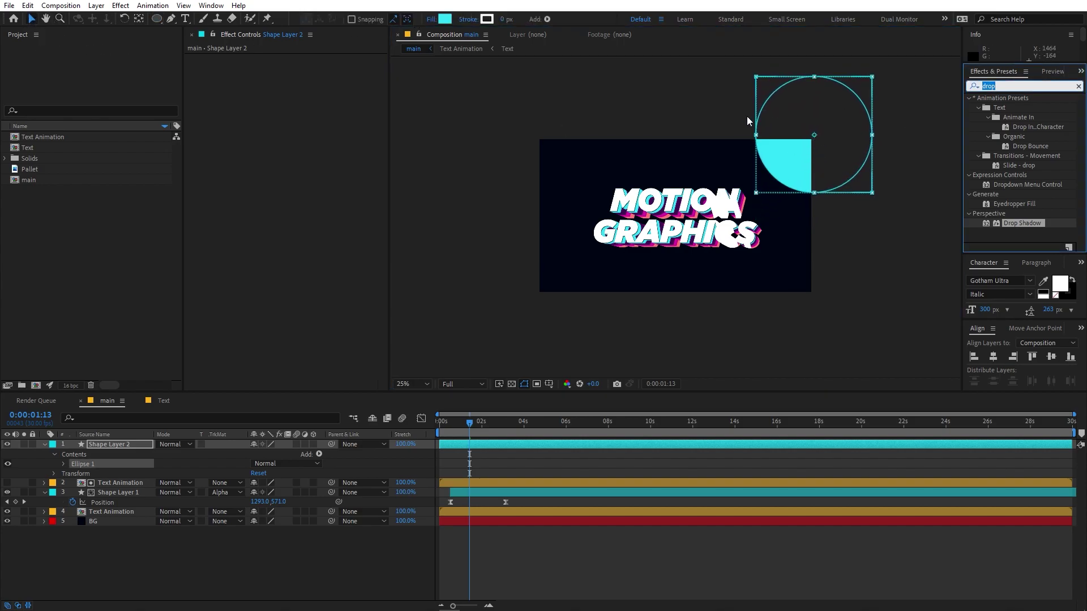
pyautogui.write('gauss')
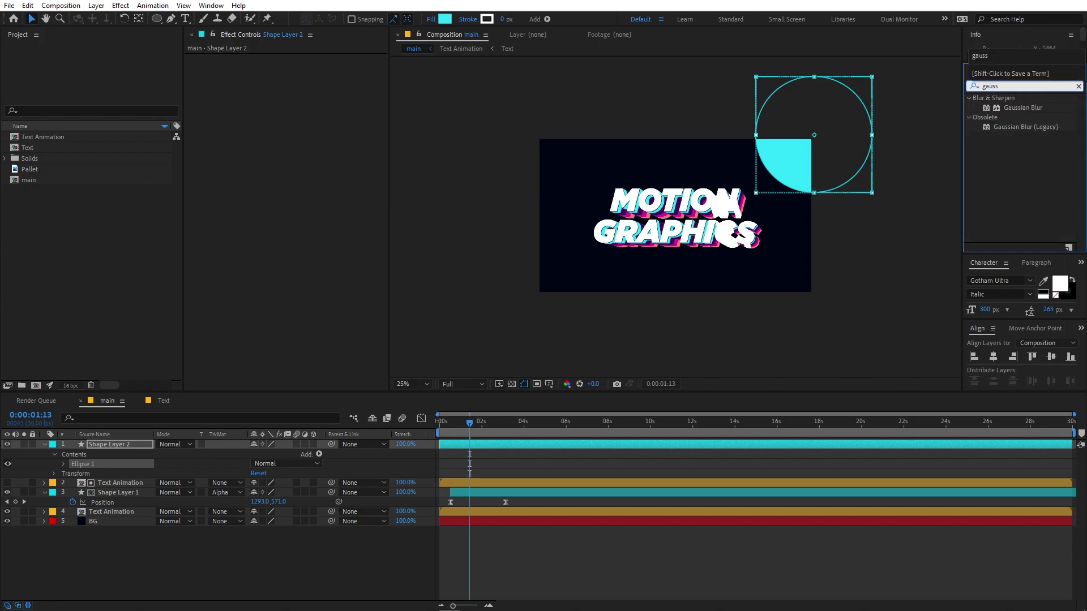
pyautogui.click(1024, 108)
pyautogui.moveTo(1024, 108); pyautogui.dragTo(800, 163)
pyautogui.moveTo(299, 68); pyautogui.dragTo(363, 69)
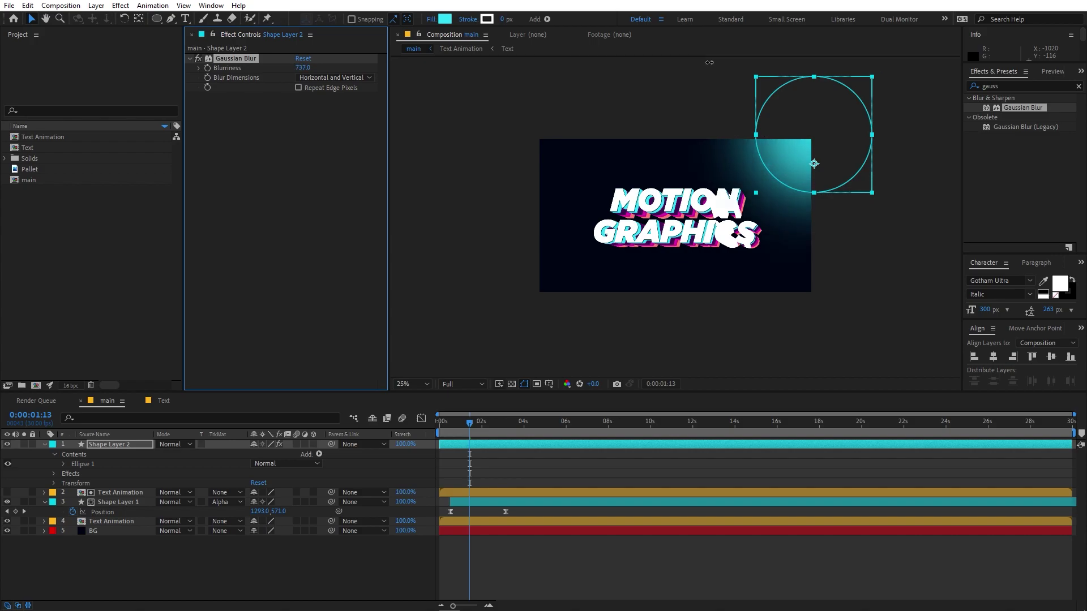
# Lower the glow's opacity to 10% and nudge it slightly down.
pyautogui.click(135, 454)
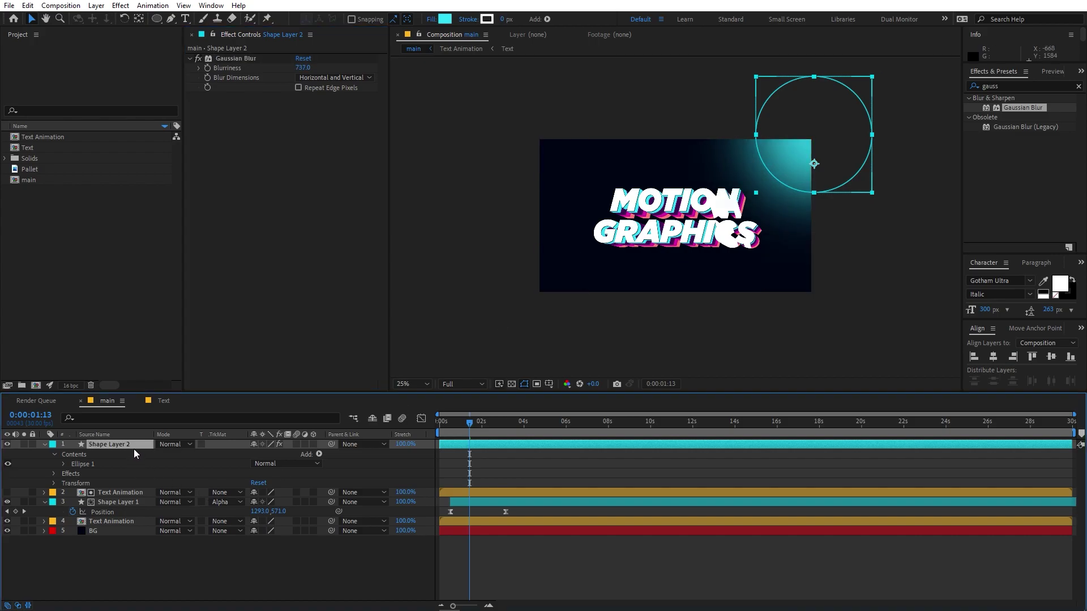
pyautogui.press('t')
pyautogui.moveTo(254, 454); pyautogui.dragTo(208, 456)
pyautogui.scroll(2, 916, 259)
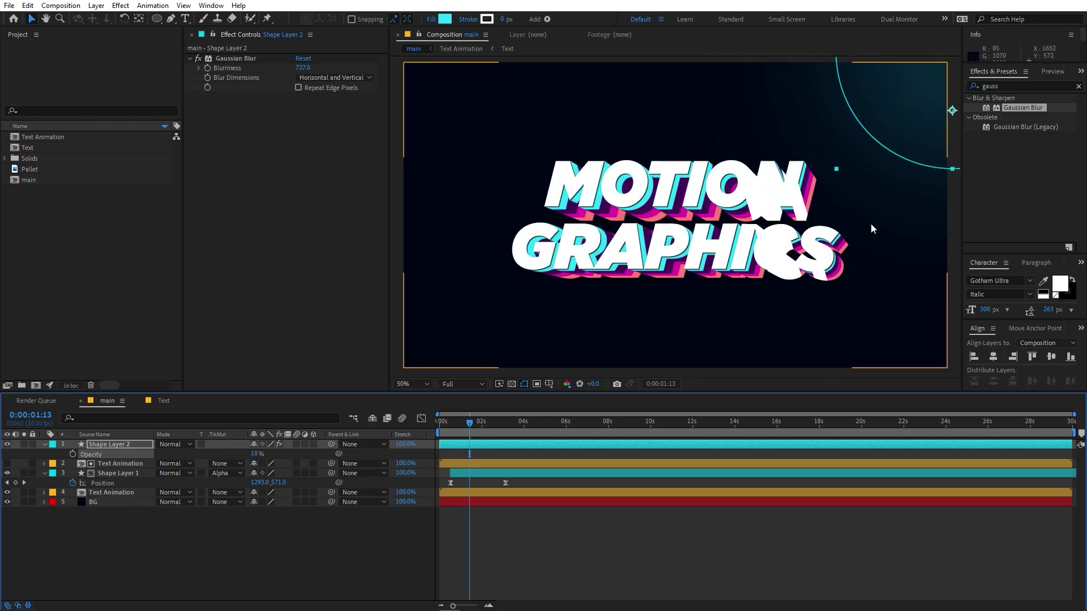
pyautogui.moveTo(916, 109); pyautogui.dragTo(481, 281)
# Duplicate the glow and recolour the copy magenta, sampled from the text shadow.
pyautogui.hotkey('ctrl', 'd')
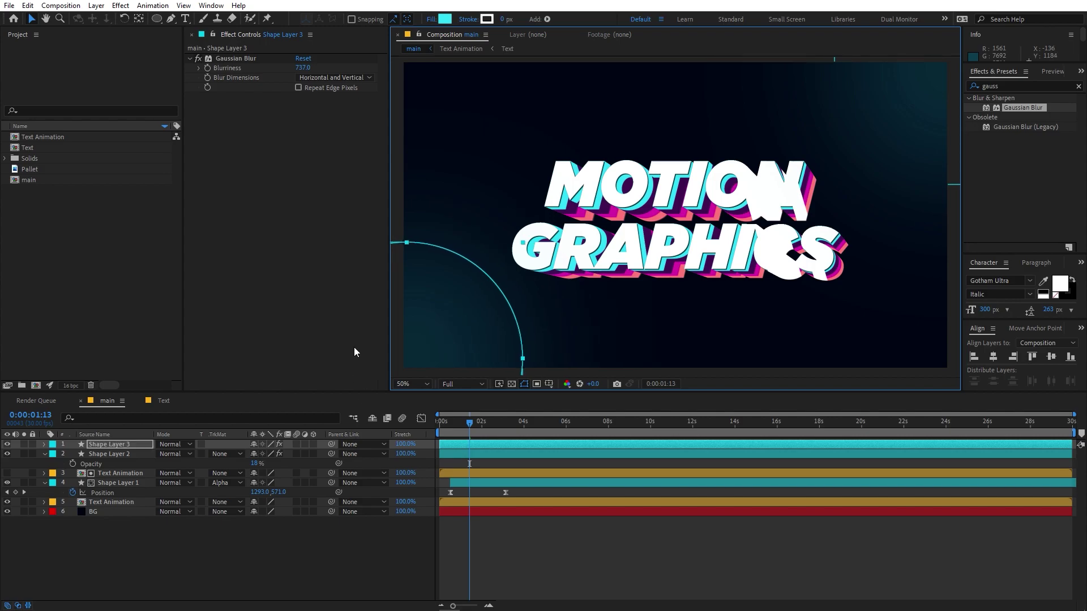
pyautogui.click(445, 19)
pyautogui.click(337, 312)
pyautogui.click(652, 216)
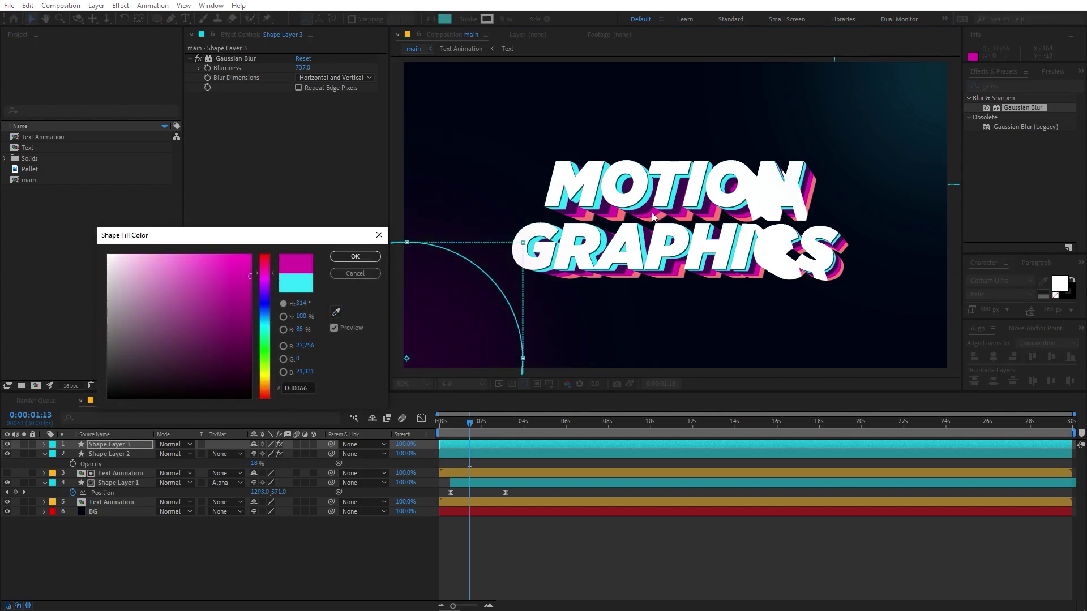
pyautogui.click(358, 272)
pyautogui.click(581, 539)
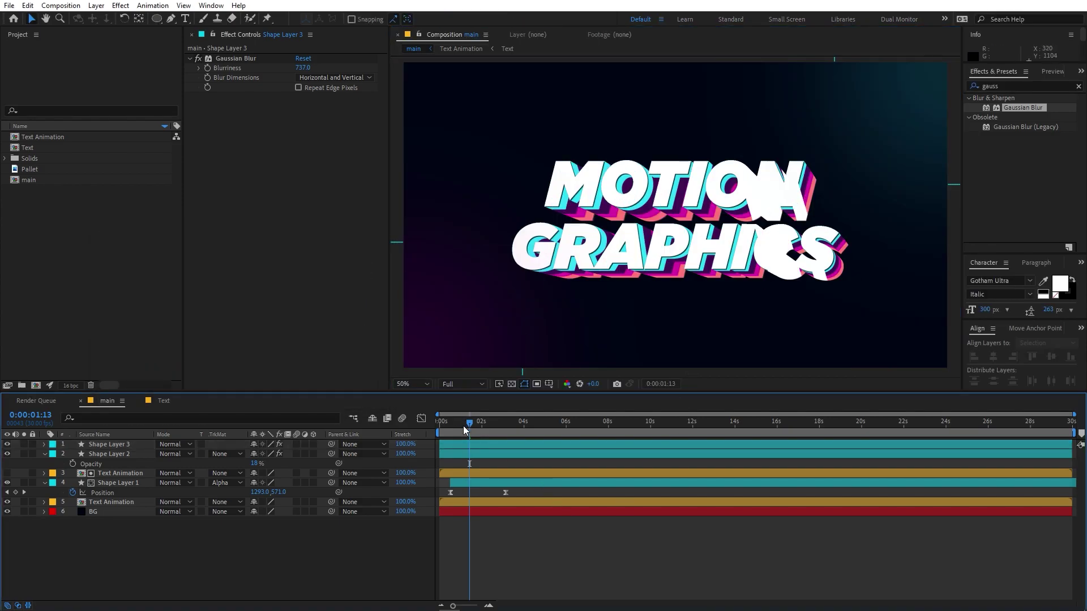
pyautogui.press('Home')
# Change the title text in the Text composition from MOTION GRAPHICS to 'HELLO THERE'.
pyautogui.press('space')
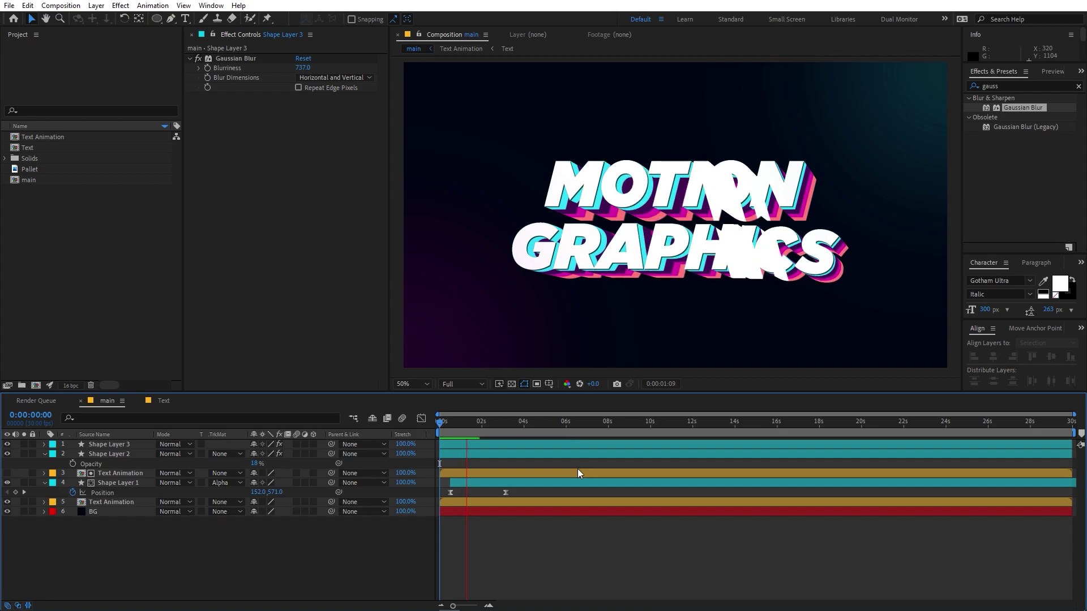
pyautogui.click(578, 474)
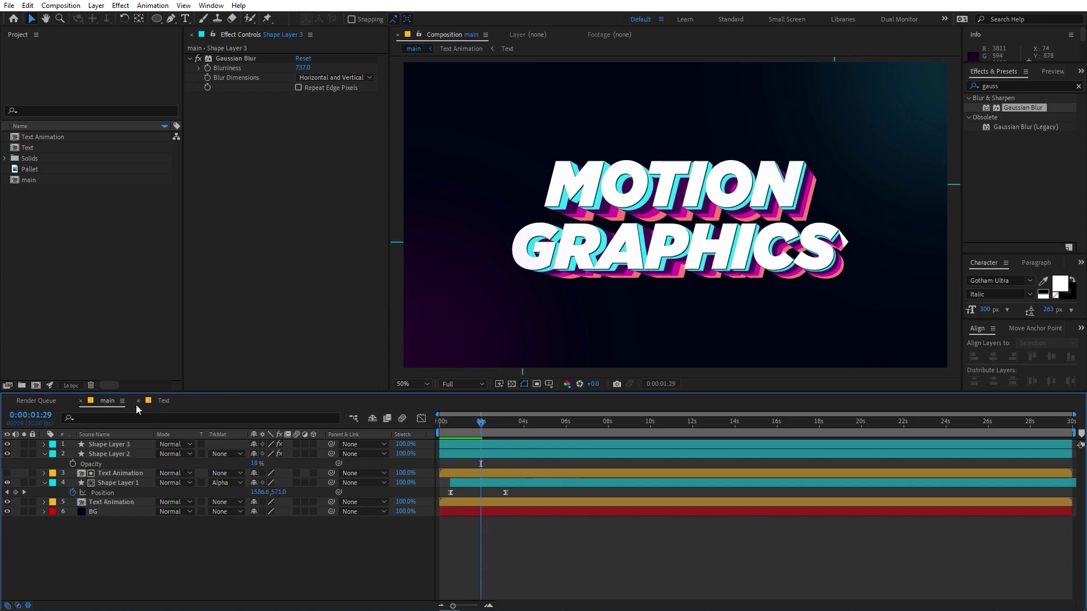
pyautogui.click(162, 401)
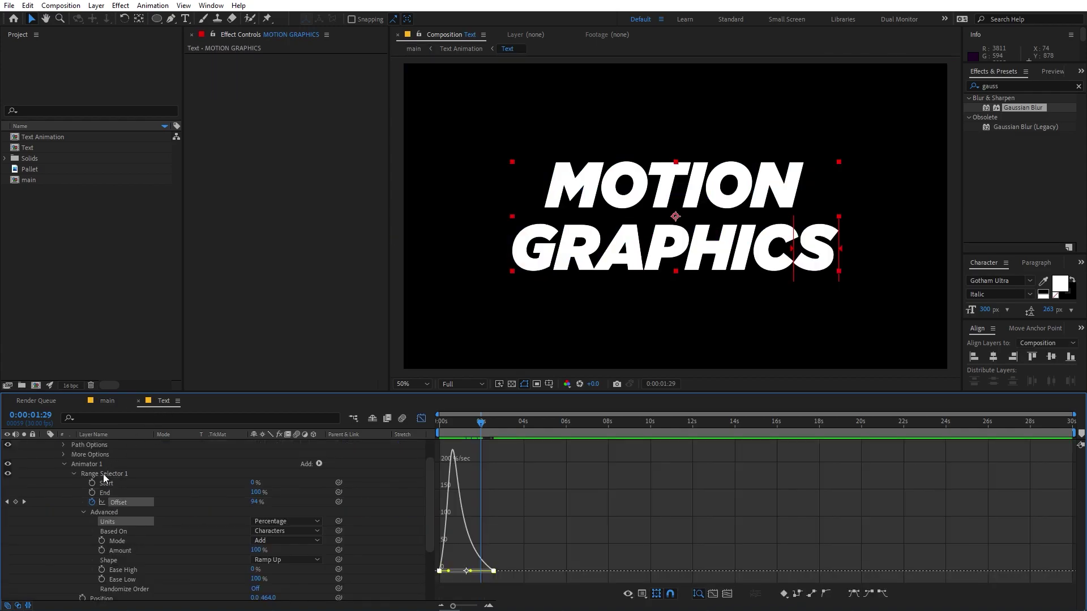
pyautogui.scroll(2, 107, 474)
pyautogui.doubleClick(112, 444)
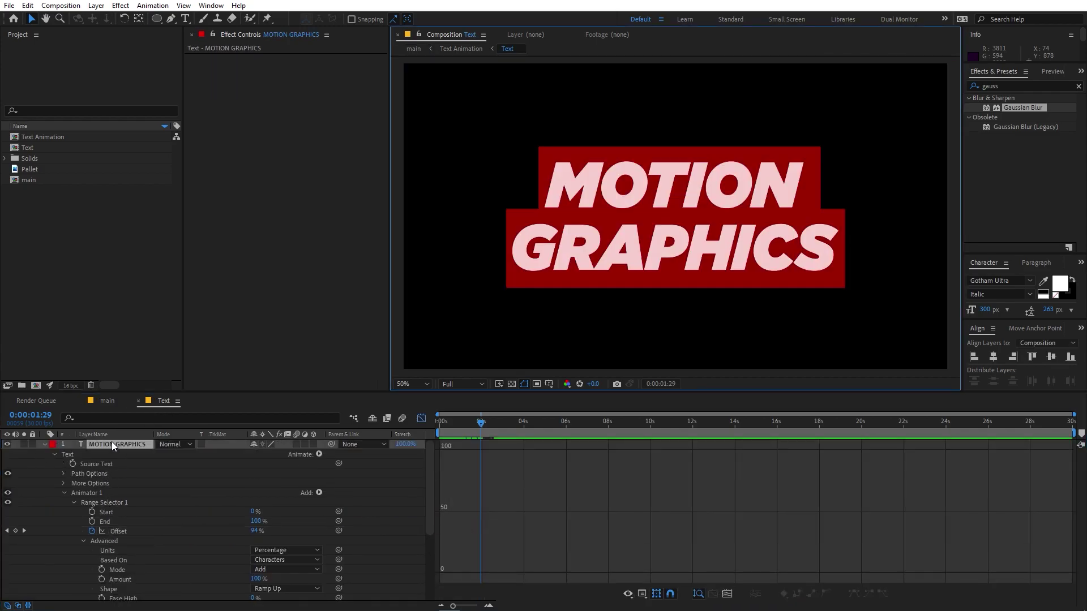
pyautogui.write('HELLO THERE')
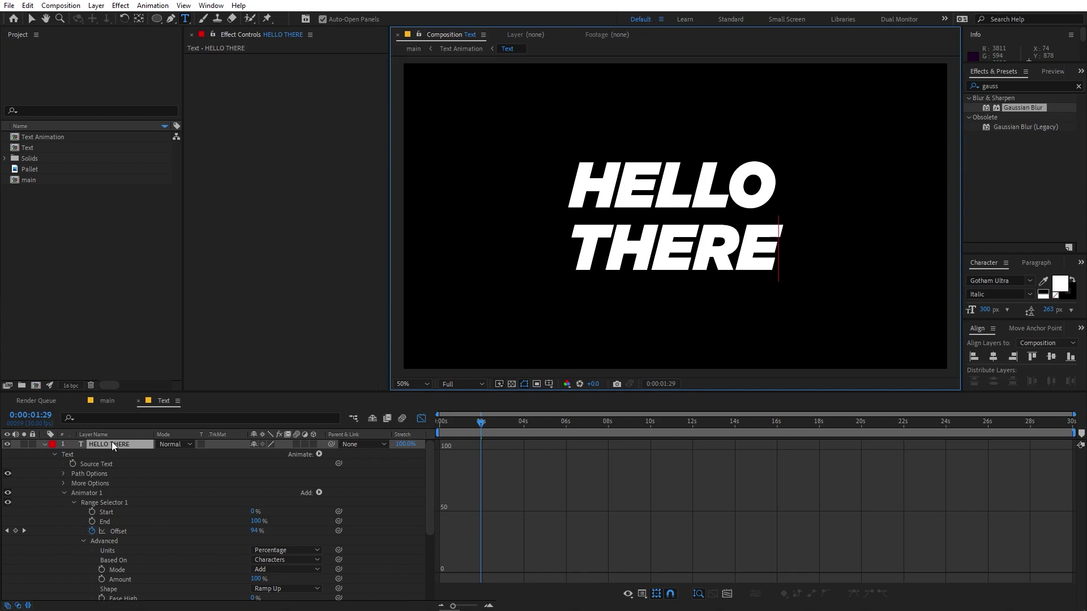
# Play the finished HELLO THERE animation in the main composition.
pyautogui.click(104, 398)
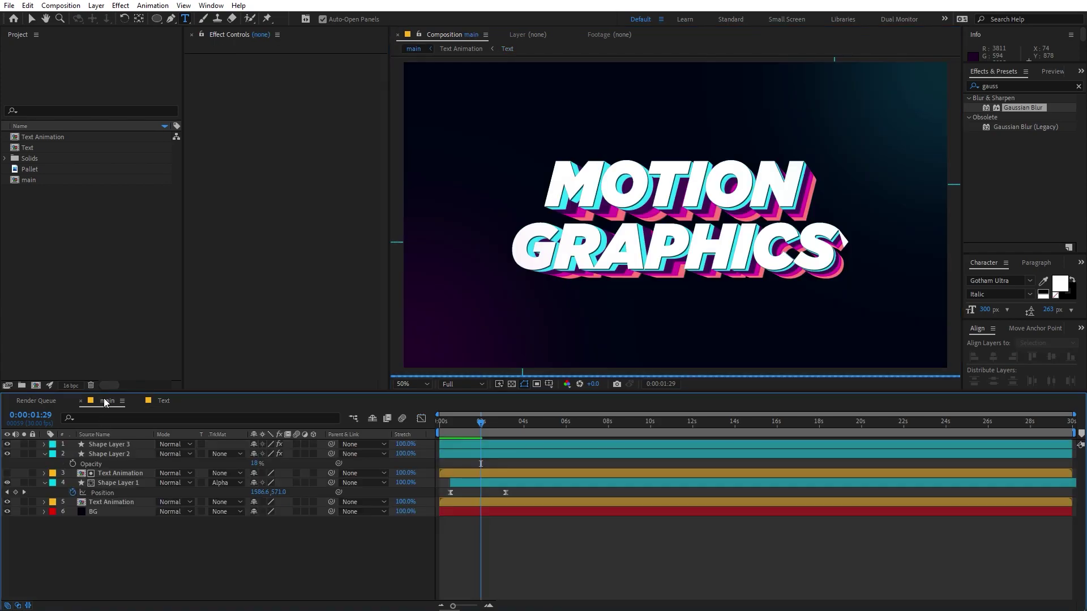
pyautogui.press('space')
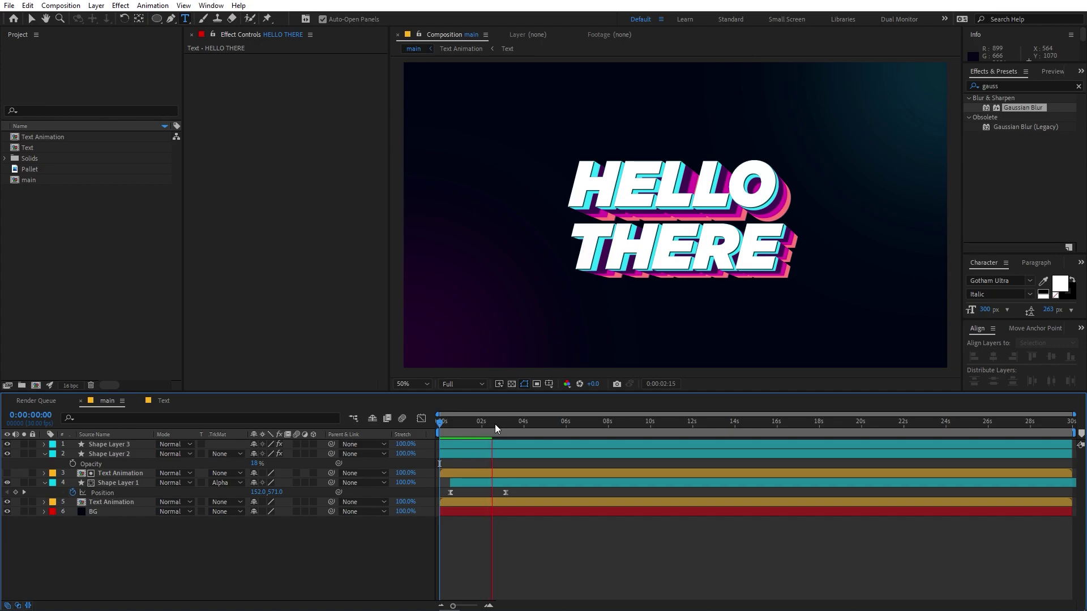
pyautogui.press('n')
pyautogui.press('space')
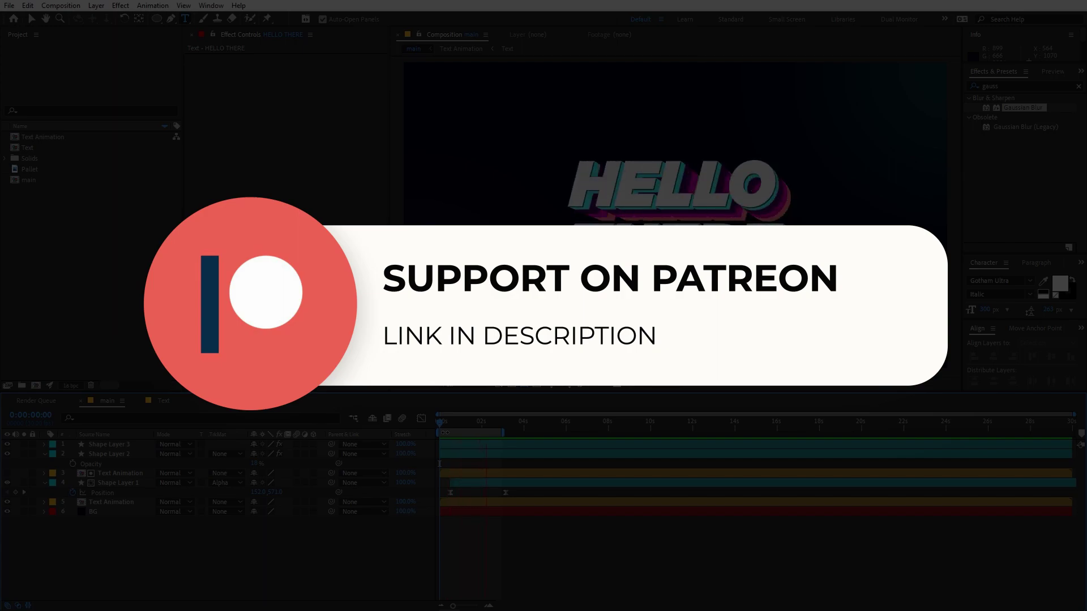